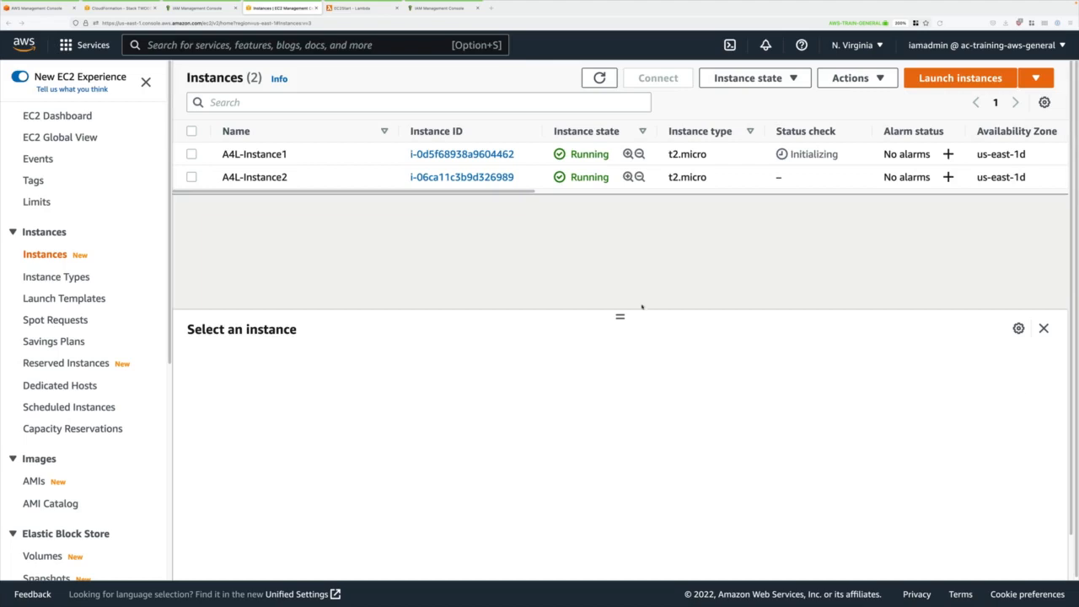
Step: Return to AWS Lambda and start creating a new function from the functions list
{"action": "left_click", "coordinate": [664, 277]}
{"action": "left_click", "coordinate": [361, 7]}
{"action": "left_click", "coordinate": [13, 75]}
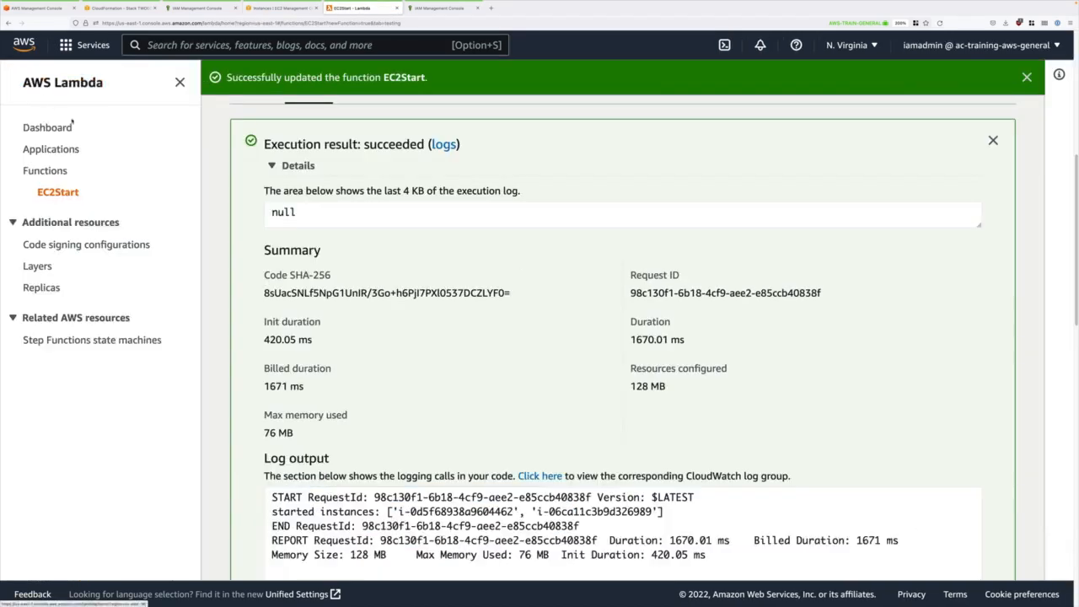
{"action": "left_click", "coordinate": [46, 170]}
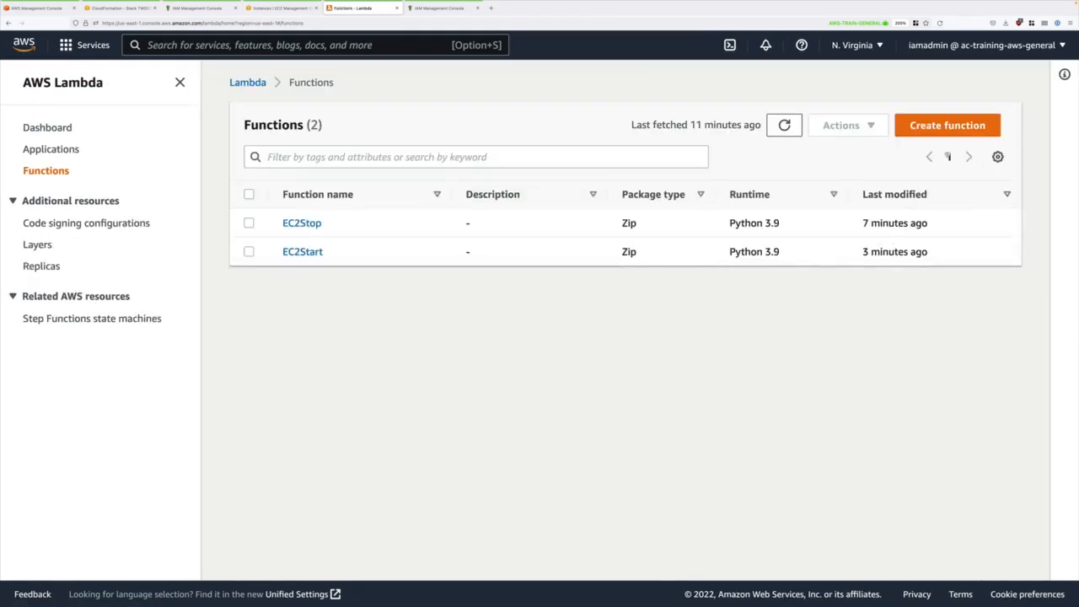
{"action": "left_click", "coordinate": [944, 127]}
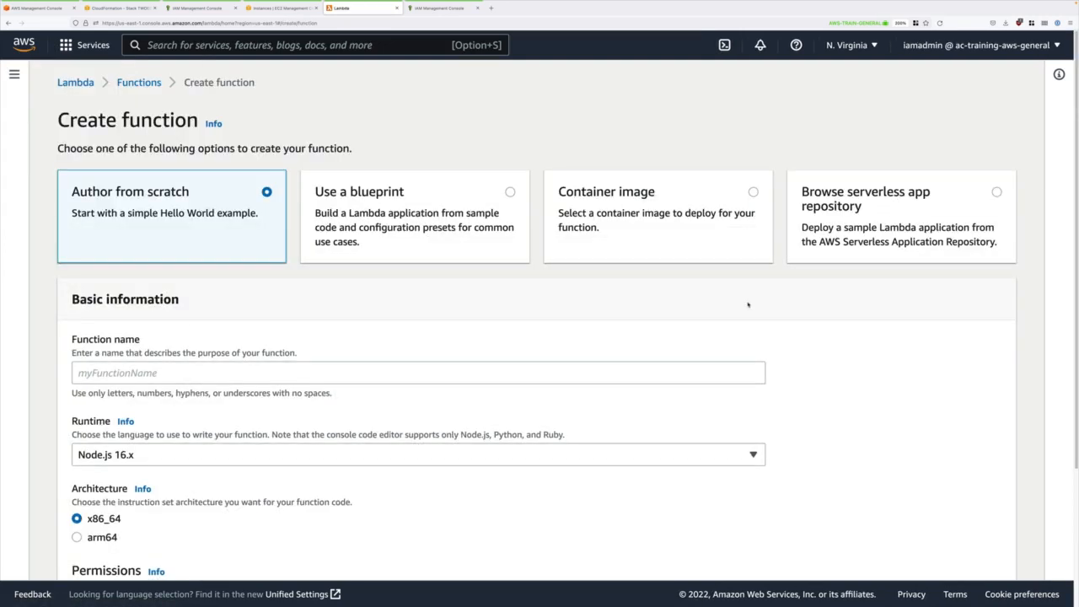
Step: Name the new function EC2Protect and set its runtime to Python 3.9
{"action": "left_click", "coordinate": [725, 373]}
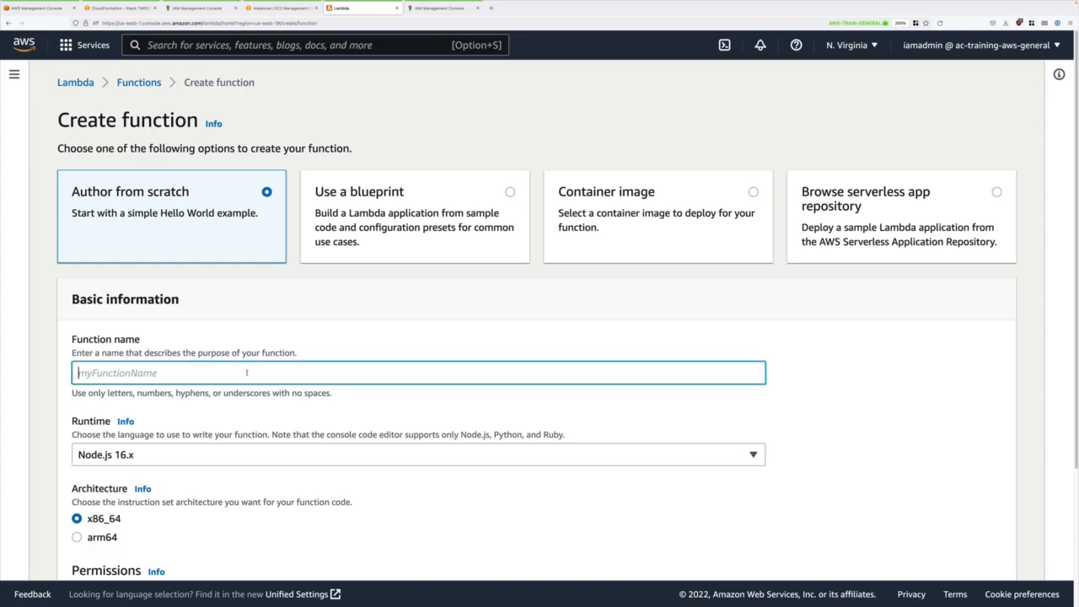
{"action": "type", "text": "Ec"}
{"action": "key", "text": "BackSpace"}
{"action": "type", "text": "C2Protect"}
{"action": "scroll", "coordinate": [205, 380], "scroll_direction": "down", "scroll_amount": 3}
{"action": "left_click", "coordinate": [149, 351]}
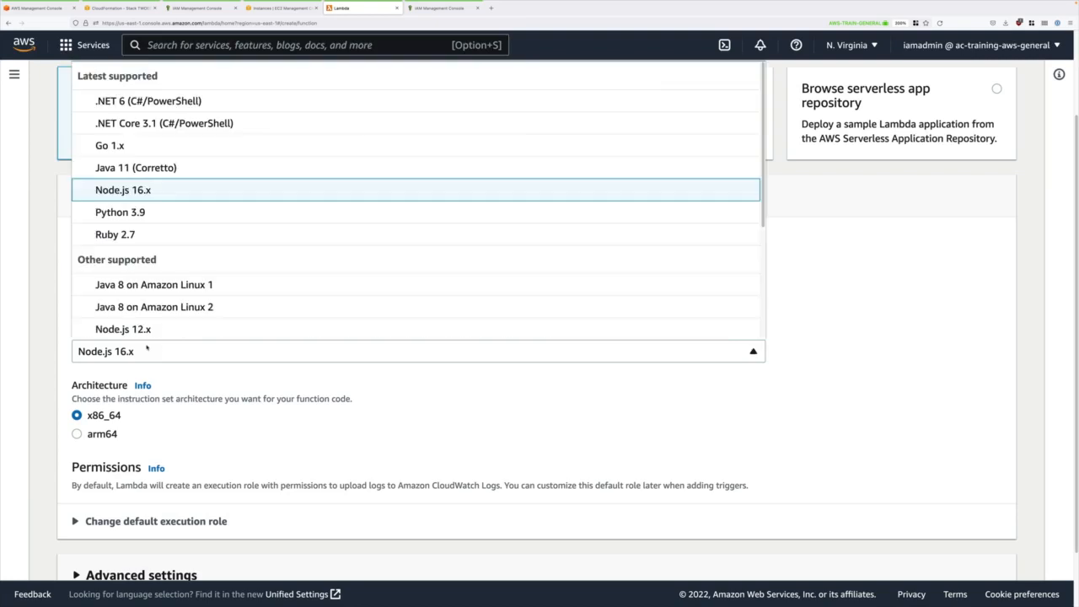
{"action": "left_click", "coordinate": [176, 216]}
{"action": "scroll", "coordinate": [101, 439], "scroll_direction": "down", "scroll_amount": 2}
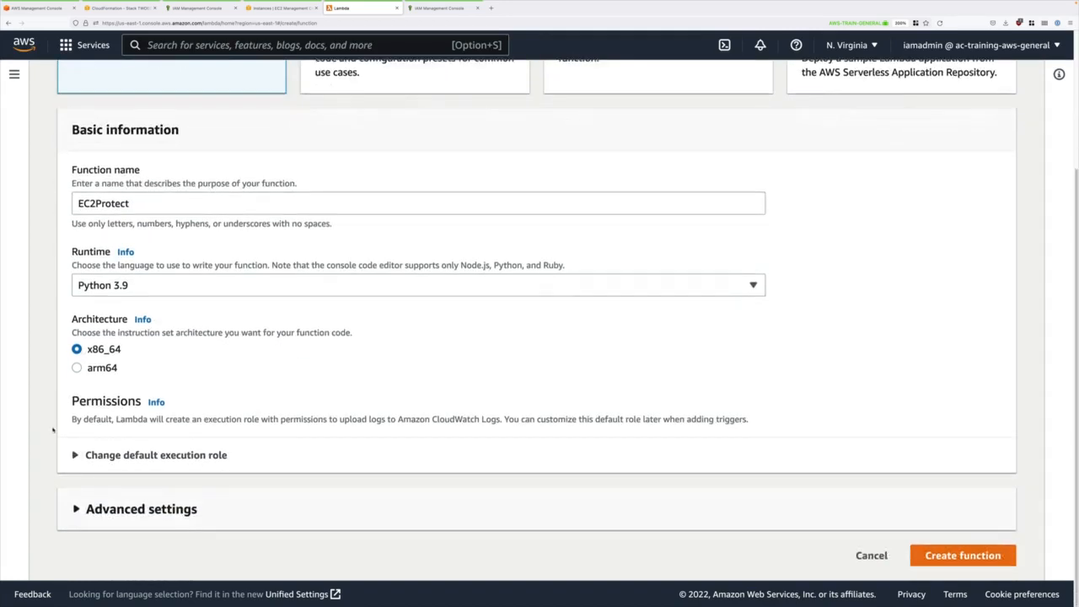
Step: Assign the existing role EC2StartStopLambdaRole as the execution role and create the function
{"action": "left_click", "coordinate": [72, 457]}
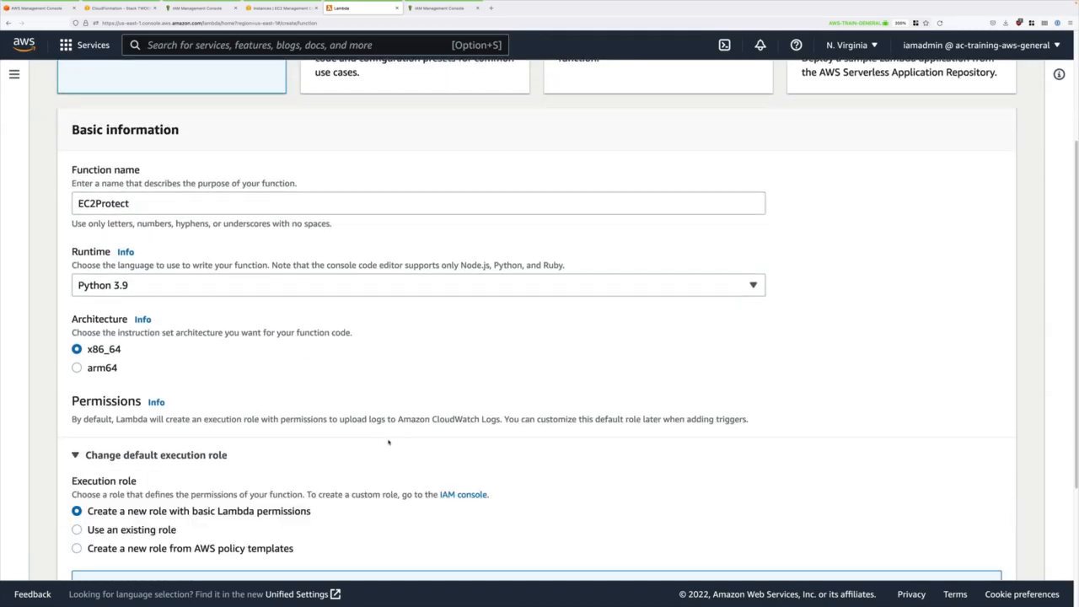
{"action": "scroll", "coordinate": [389, 442], "scroll_direction": "down", "scroll_amount": 5}
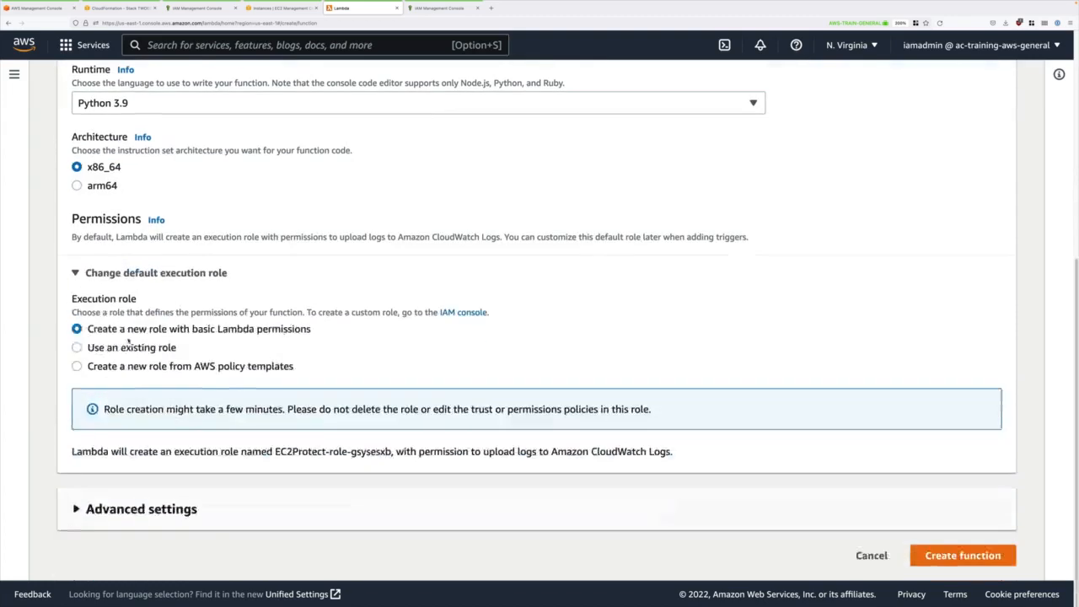
{"action": "left_click", "coordinate": [77, 348]}
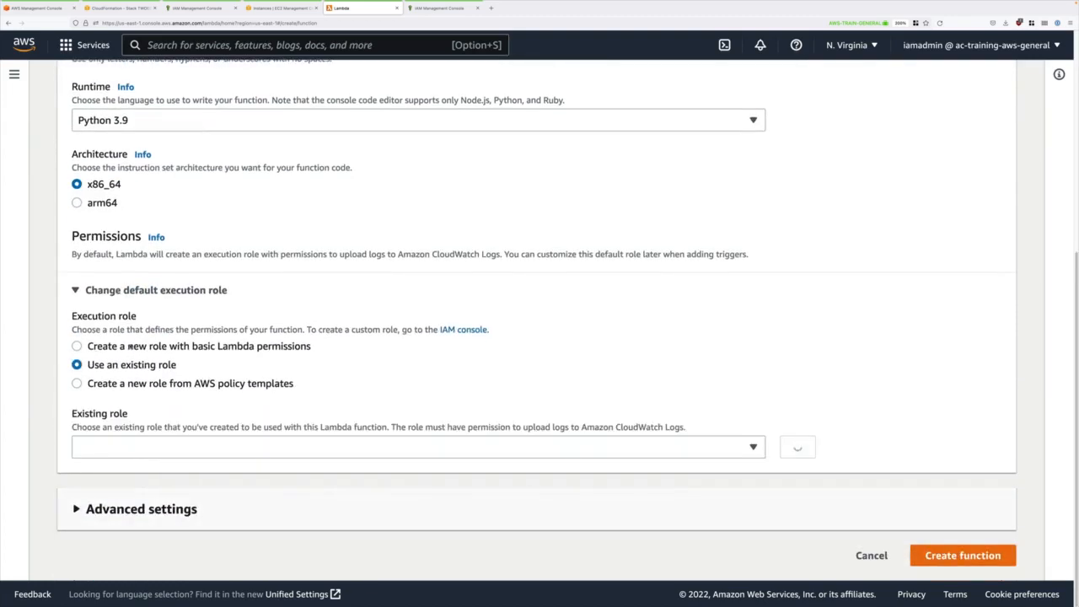
{"action": "left_click", "coordinate": [753, 447]}
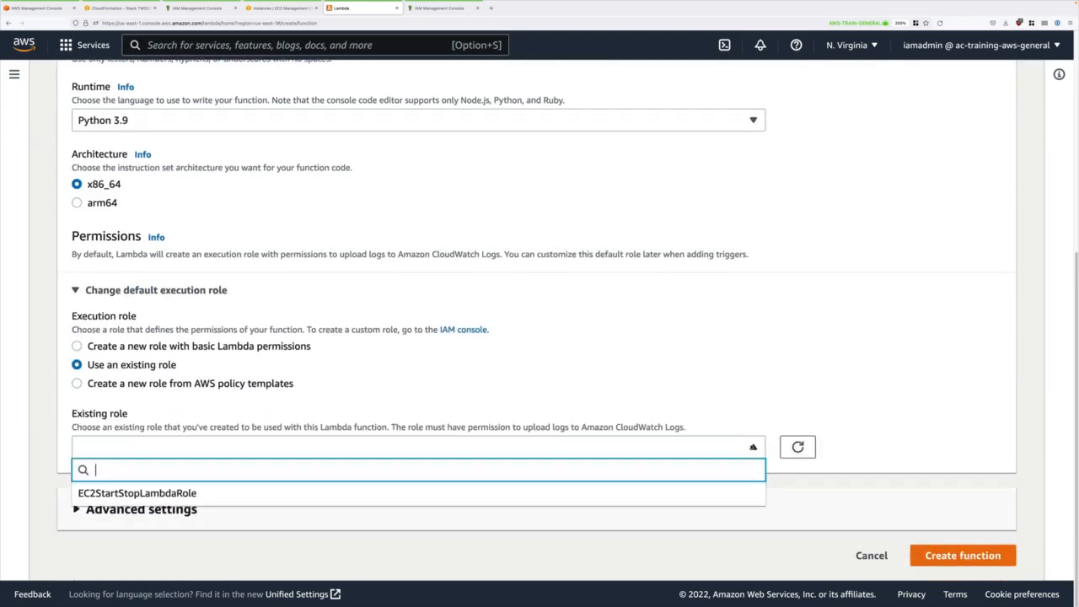
{"action": "left_click", "coordinate": [177, 494]}
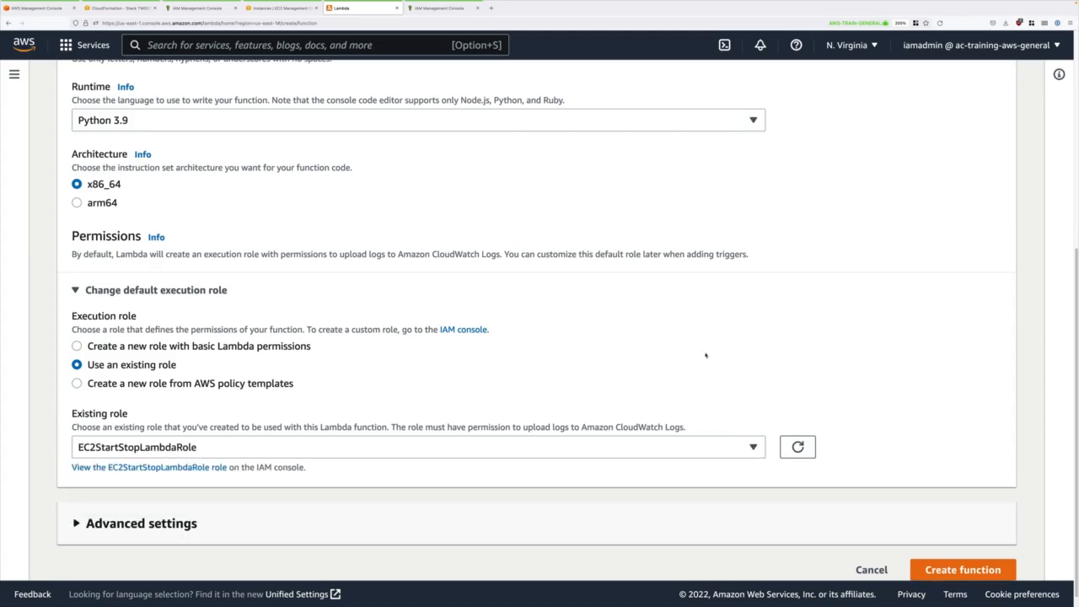
{"action": "scroll", "coordinate": [843, 464], "scroll_direction": "down", "scroll_amount": 1}
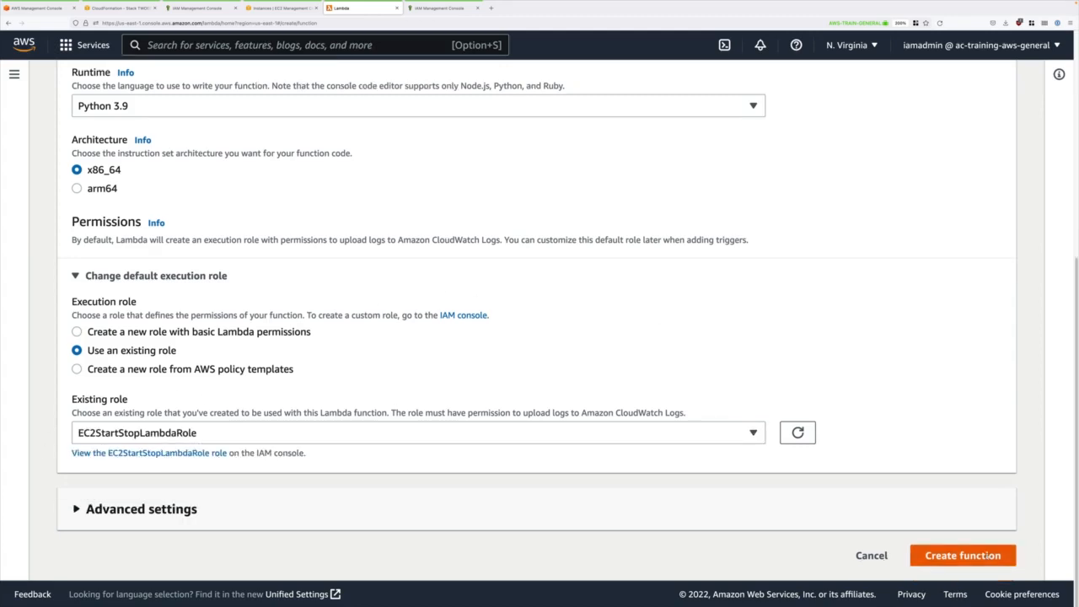
{"action": "left_click", "coordinate": [987, 555]}
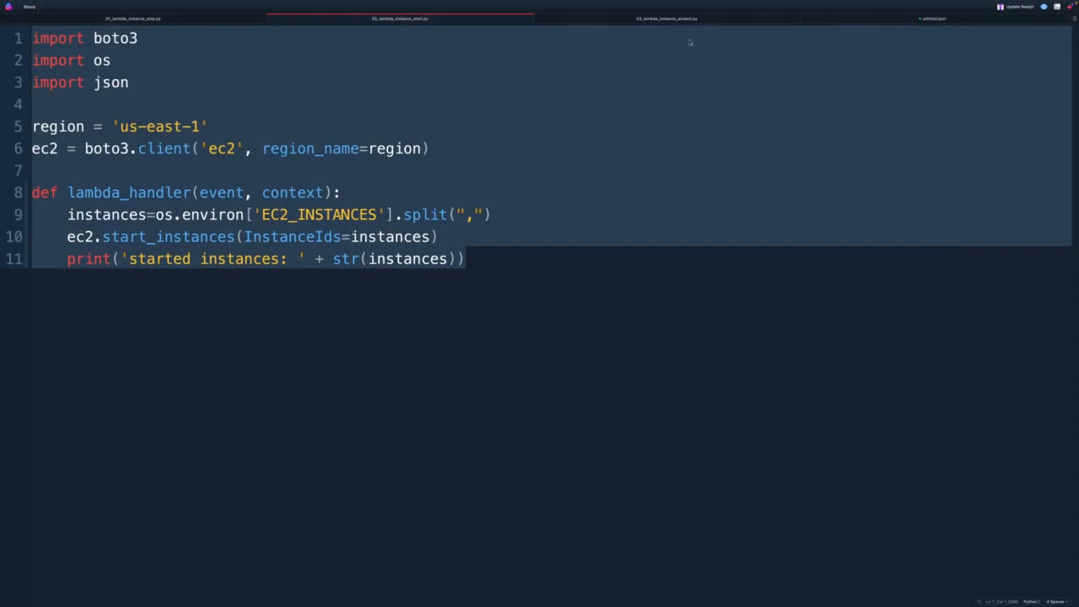
Step: Bring up 03_lambda_instance_protect.py in the Nova code editor and enlarge its text
{"action": "left_click", "coordinate": [687, 19]}
{"action": "left_click", "coordinate": [559, 323]}
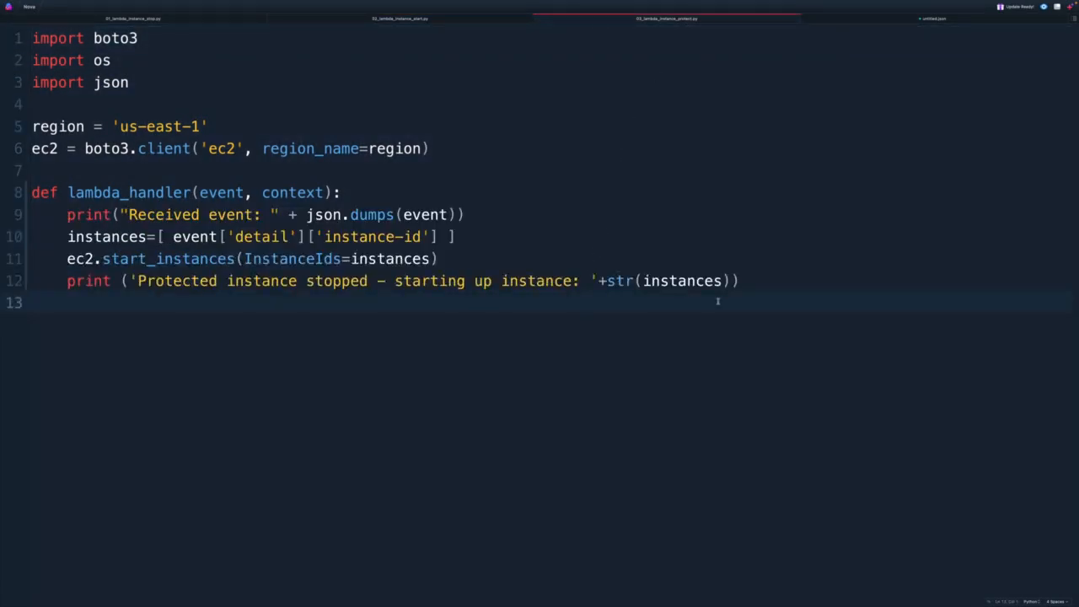
{"action": "key", "text": "super+equal"}
{"action": "key", "text": "super+equal"}
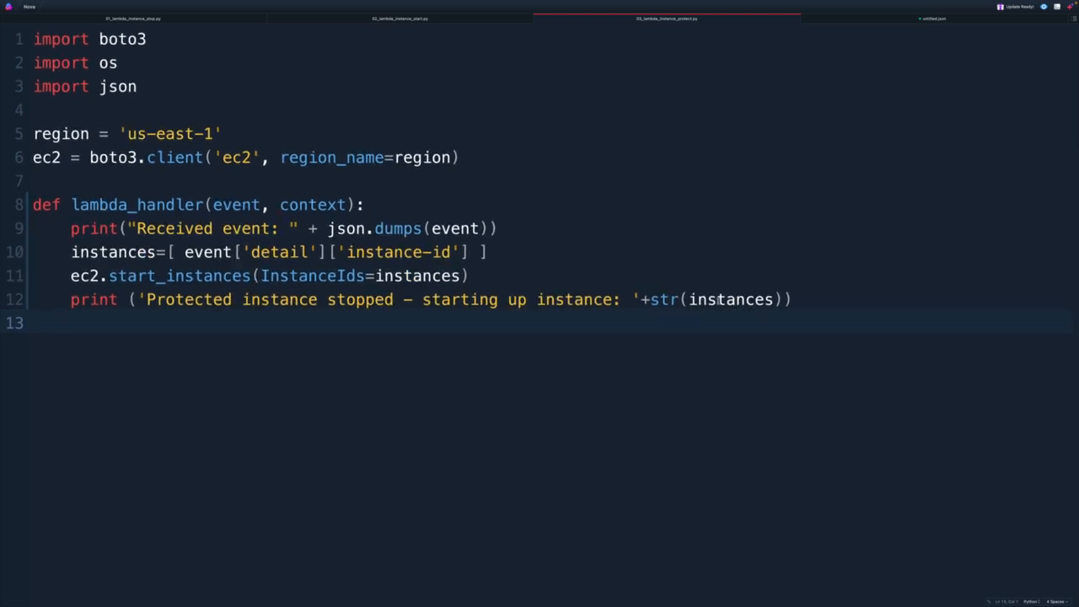
Step: Examine how the handler takes the instance ID from the event and passes it to start_instances
{"action": "left_click", "coordinate": [817, 297]}
{"action": "left_click_drag", "start_coordinate": [818, 297], "coordinate": [32, 41]}
{"action": "left_click", "coordinate": [282, 320]}
{"action": "double_click", "coordinate": [243, 207]}
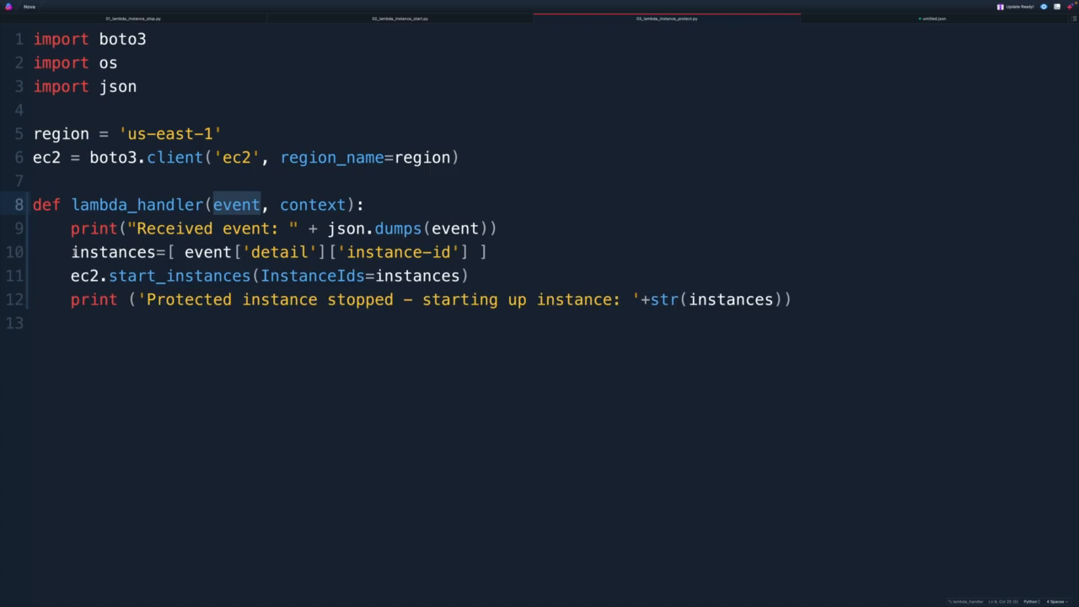
{"action": "left_click", "coordinate": [72, 252]}
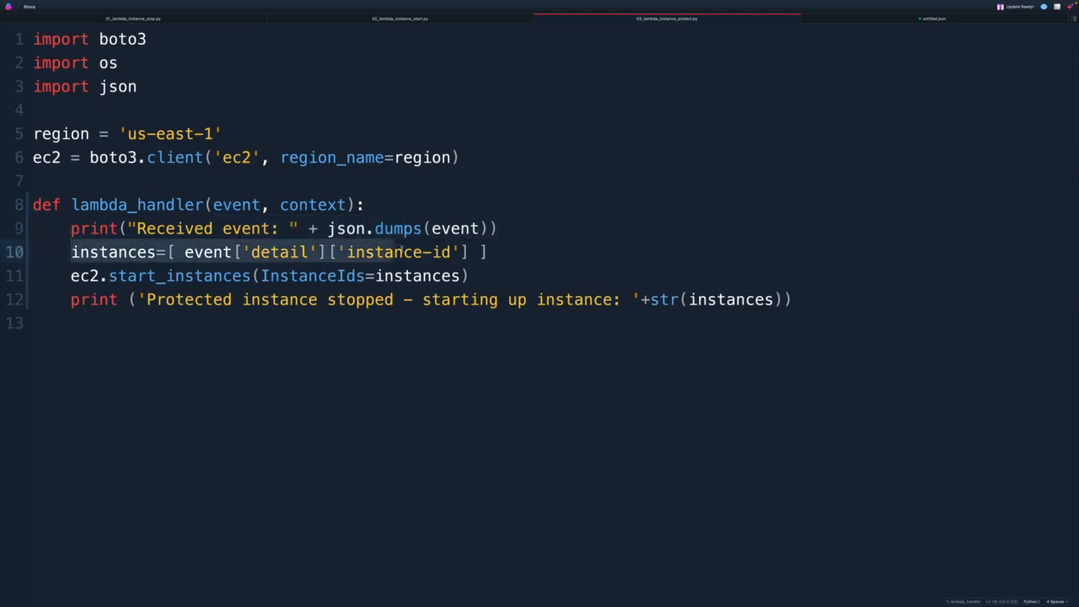
{"action": "left_click_drag", "start_coordinate": [398, 250], "coordinate": [474, 255]}
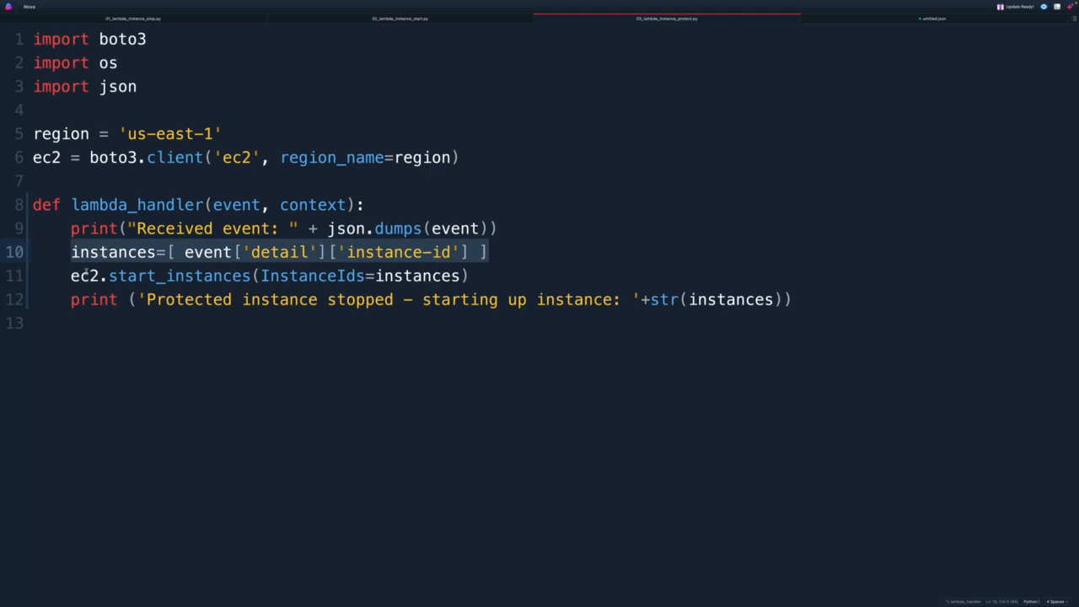
{"action": "left_click_drag", "start_coordinate": [71, 275], "coordinate": [486, 280]}
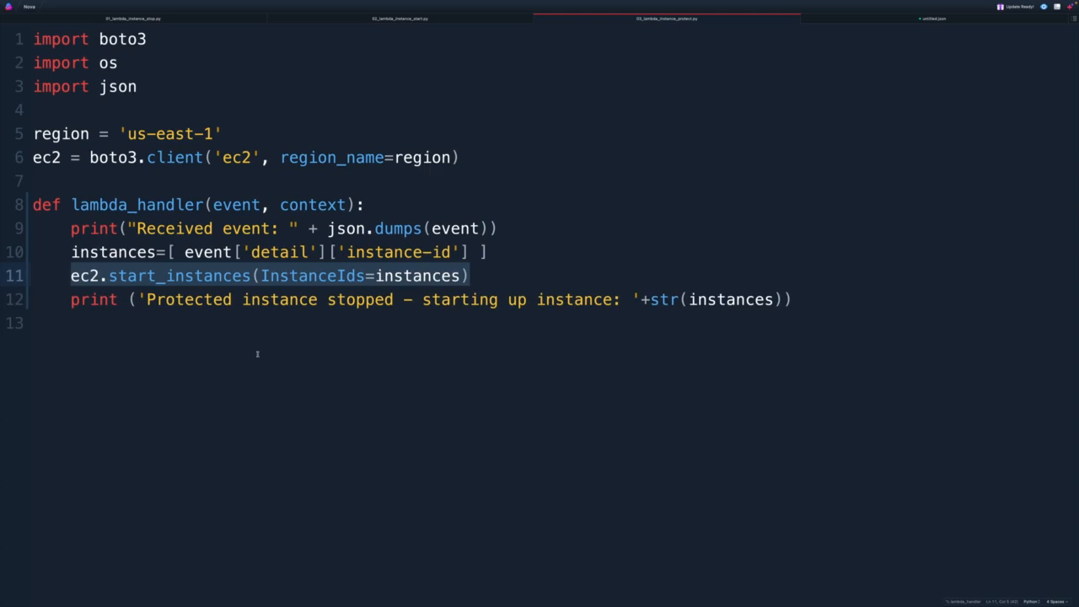
Step: Copy the entire code of 03_lambda_instance_protect.py
{"action": "left_click", "coordinate": [209, 317]}
{"action": "left_click_drag", "start_coordinate": [205, 320], "coordinate": [28, 36]}
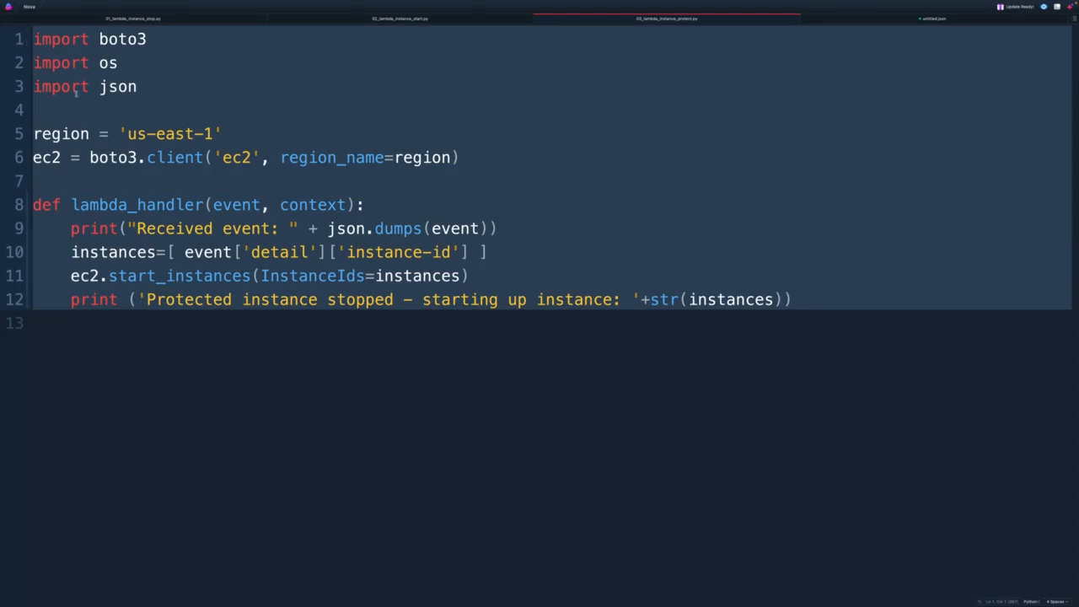
{"action": "left_click", "coordinate": [200, 338]}
{"action": "left_click_drag", "start_coordinate": [179, 336], "coordinate": [30, 37]}
{"action": "key", "text": "super+c"}
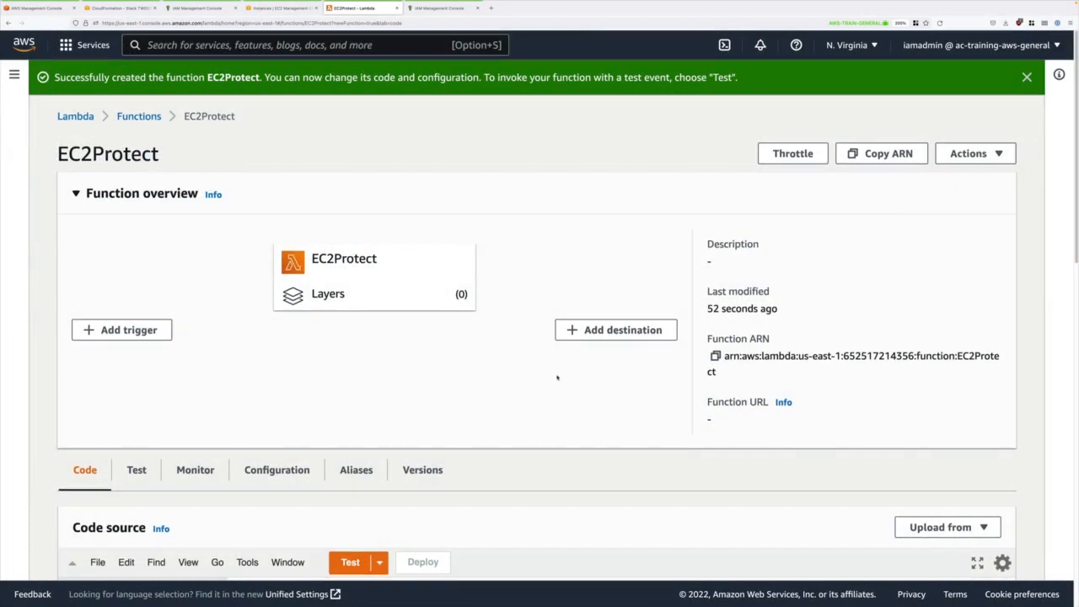
Step: Open lambda_function.py in the code source of the EC2Protect function in the AWS console
{"action": "scroll", "coordinate": [557, 378], "scroll_direction": "down", "scroll_amount": 5}
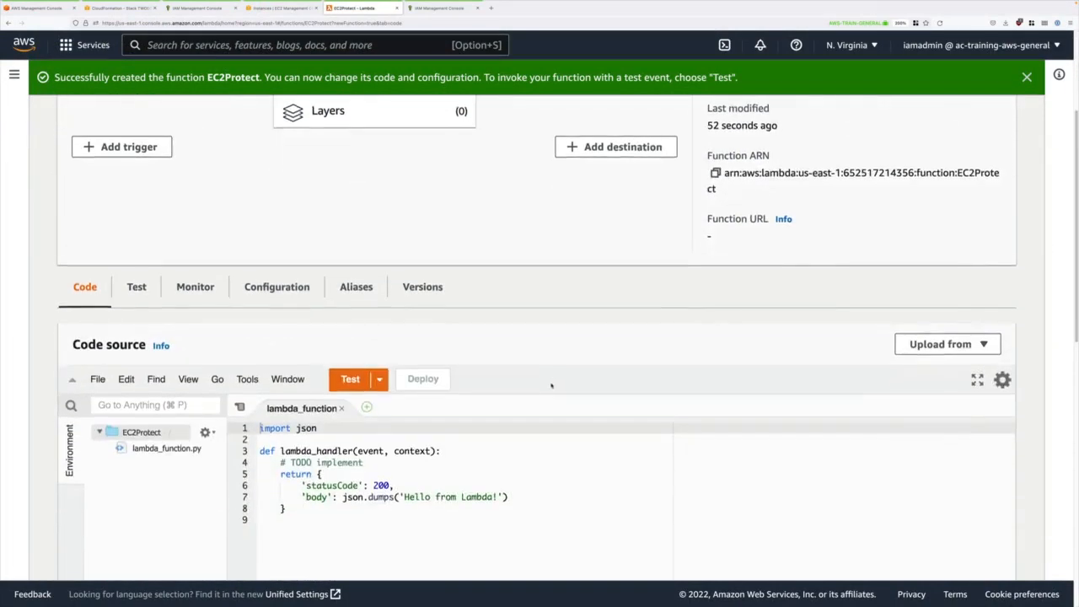
{"action": "right_click", "coordinate": [165, 269]}
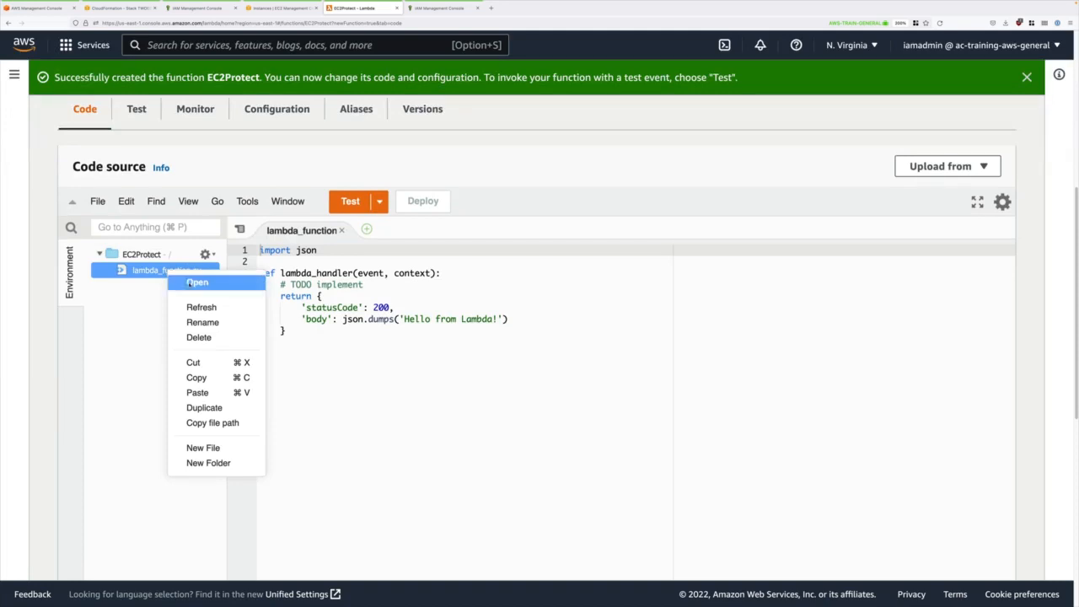
{"action": "left_click", "coordinate": [190, 284]}
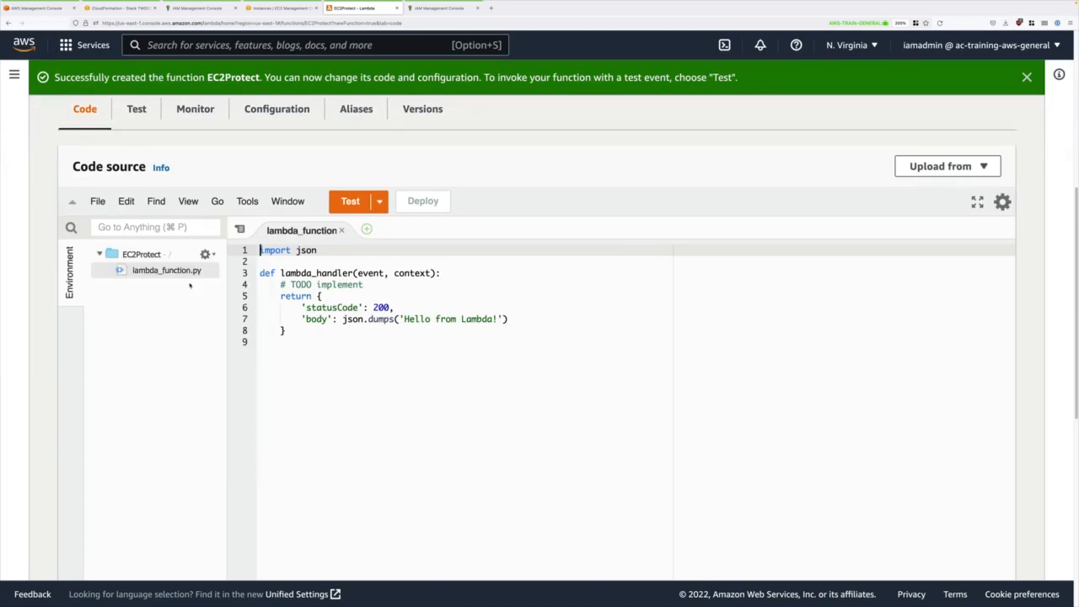
Step: Replace all default code in lambda_function.py with the copied instance protection code and deploy the function
{"action": "left_click", "coordinate": [320, 356]}
{"action": "key", "text": "shift+Up"}
{"action": "key", "text": "shift+Up"}
{"action": "key", "text": "shift+Up"}
{"action": "key", "text": "shift+Up"}
{"action": "key", "text": "shift+Up"}
{"action": "key", "text": "shift+Up"}
{"action": "key", "text": "shift+Up"}
{"action": "key", "text": "shift+Up"}
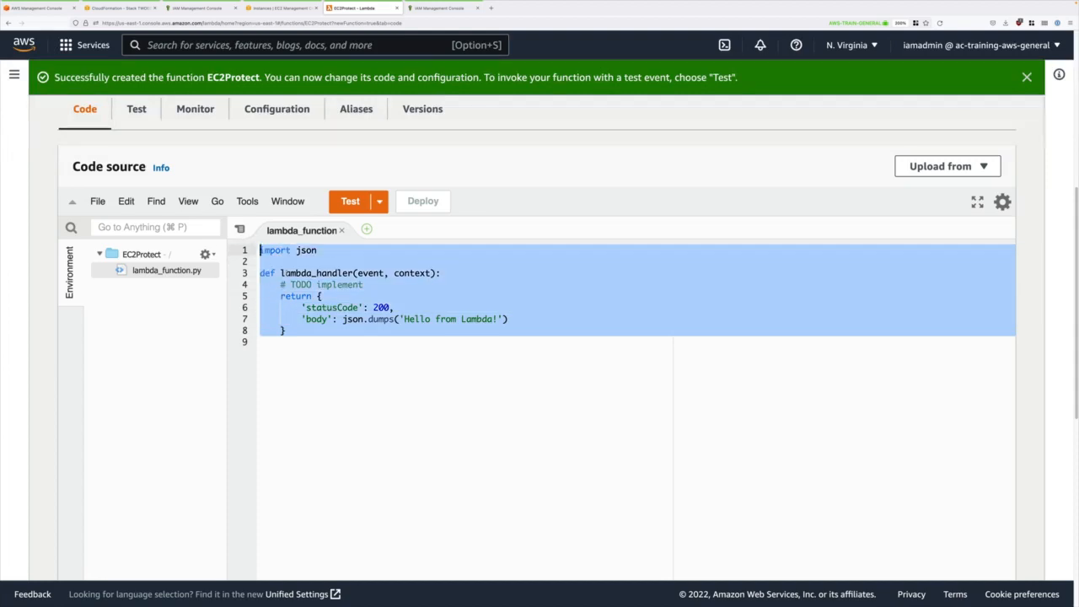
{"action": "key", "text": "BackSpace"}
{"action": "key", "text": "super+v"}
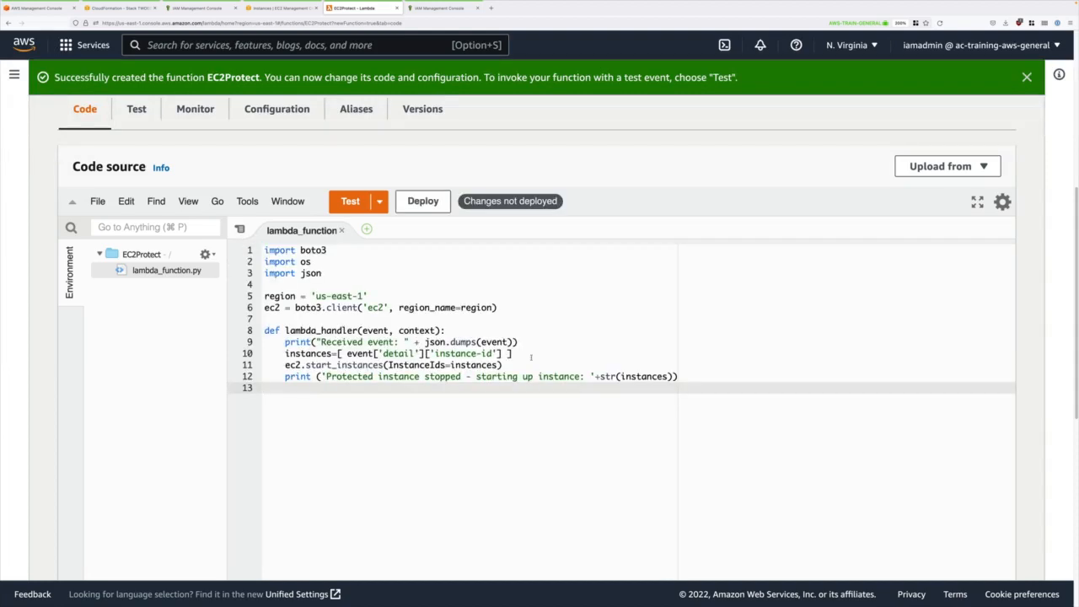
{"action": "left_click", "coordinate": [433, 204]}
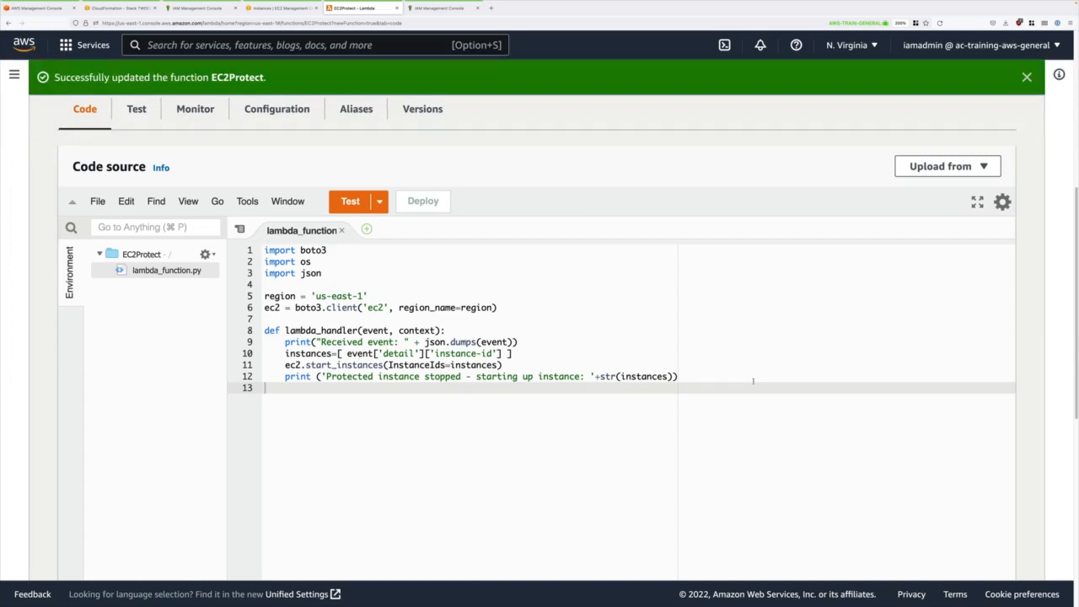
{"action": "scroll", "coordinate": [751, 379], "scroll_direction": "up", "scroll_amount": 4}
{"action": "scroll", "coordinate": [768, 438], "scroll_direction": "down", "scroll_amount": 1}
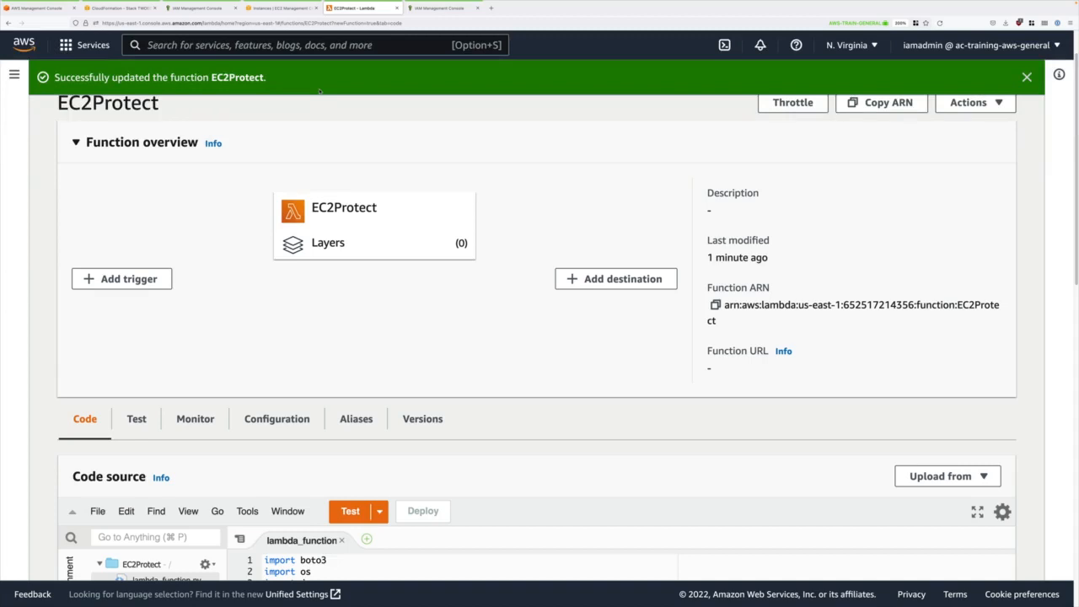
{"action": "scroll", "coordinate": [320, 91], "scroll_direction": "down", "scroll_amount": 5}
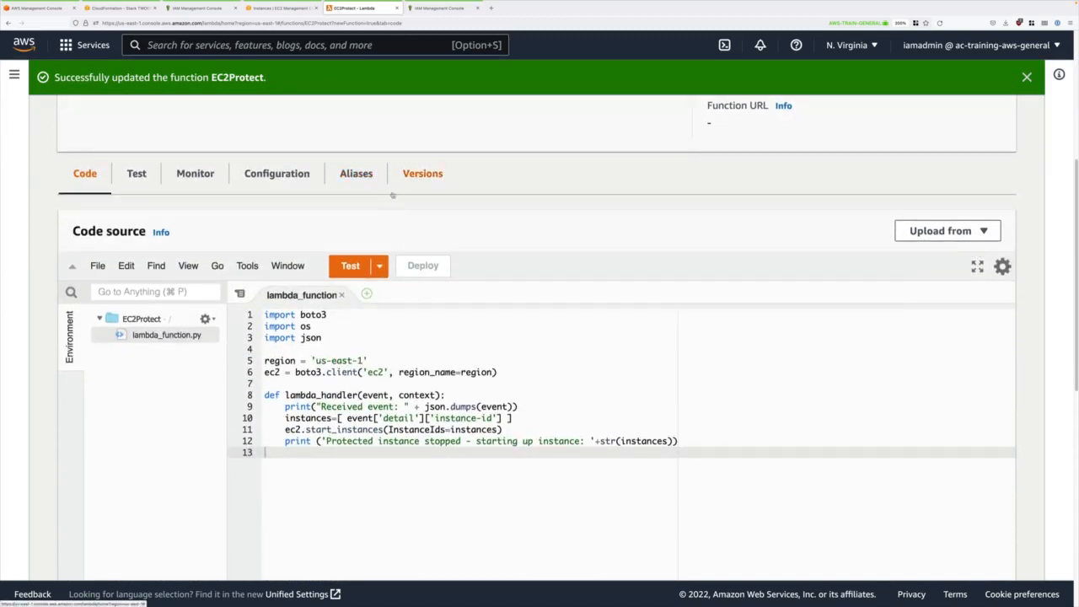
{"action": "scroll", "coordinate": [495, 297], "scroll_direction": "up", "scroll_amount": 5}
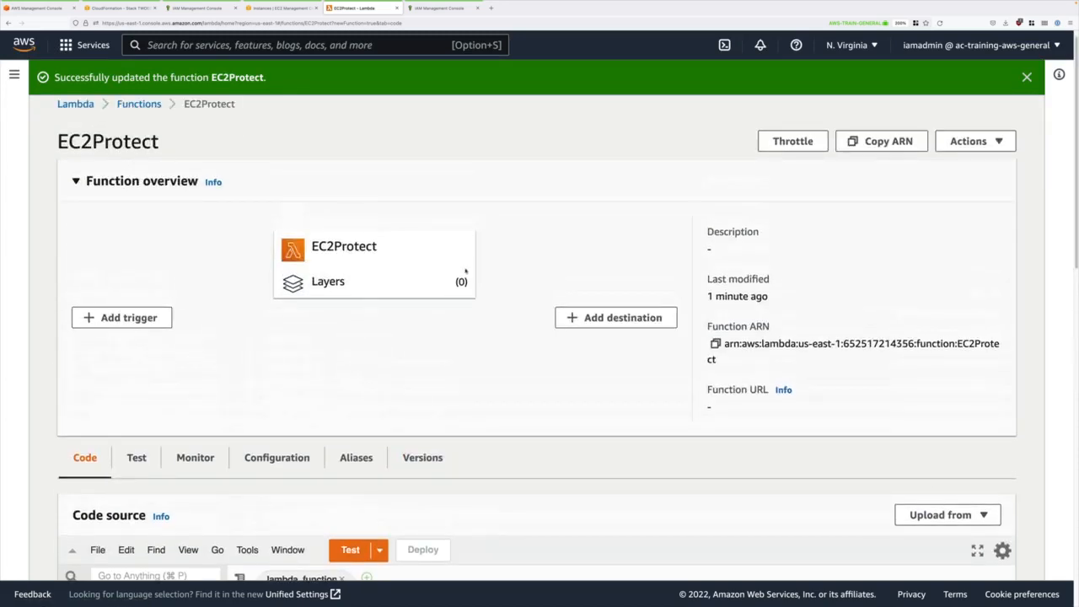
{"action": "scroll", "coordinate": [496, 297], "scroll_direction": "down", "scroll_amount": 4}
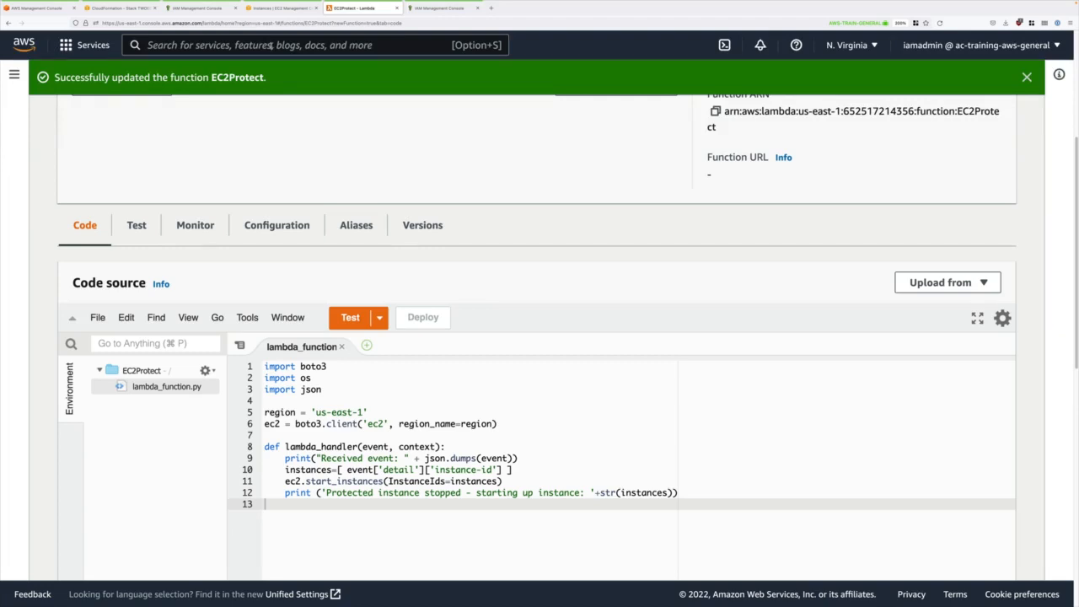
Step: Search the AWS services for eventbridge, open Amazon EventBridge in a new browser tab and switch to it
{"action": "left_click", "coordinate": [270, 44]}
{"action": "type", "text": "eventbridge"}
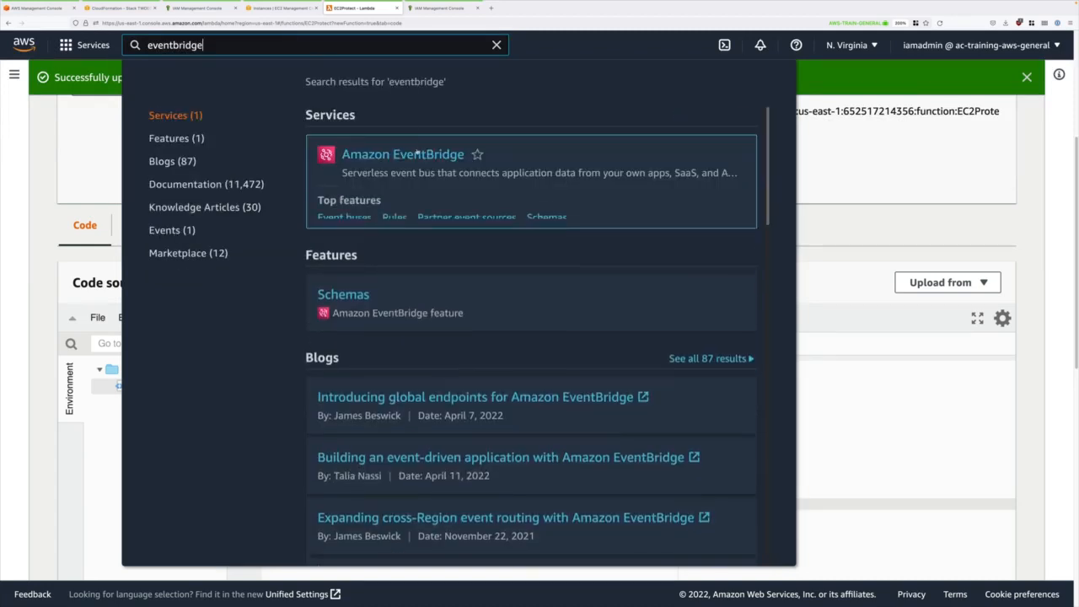
{"action": "right_click", "coordinate": [416, 154]}
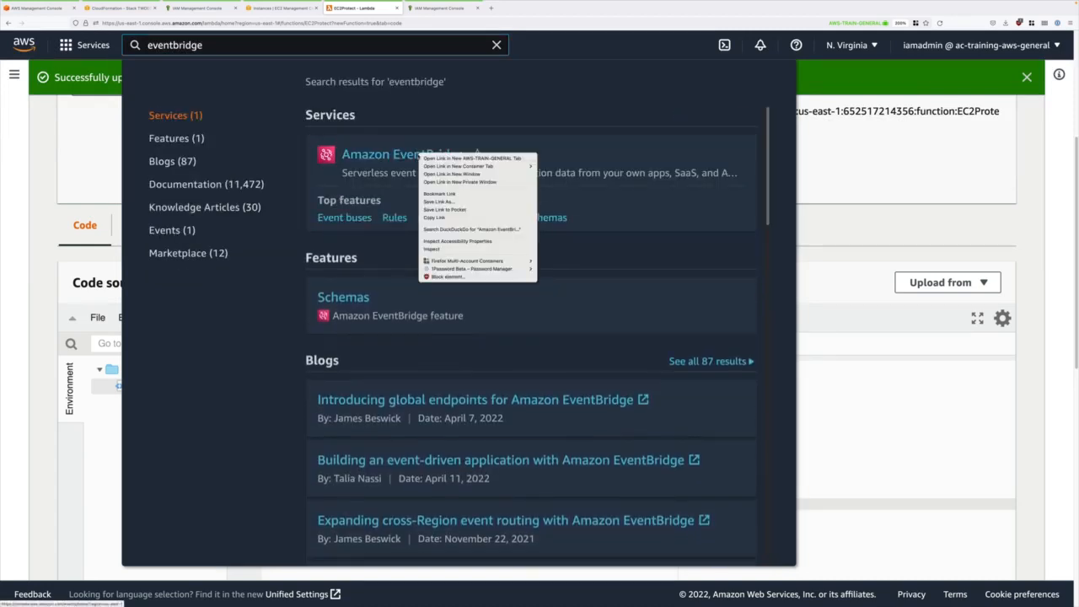
{"action": "left_click", "coordinate": [455, 158]}
{"action": "left_click", "coordinate": [497, 45]}
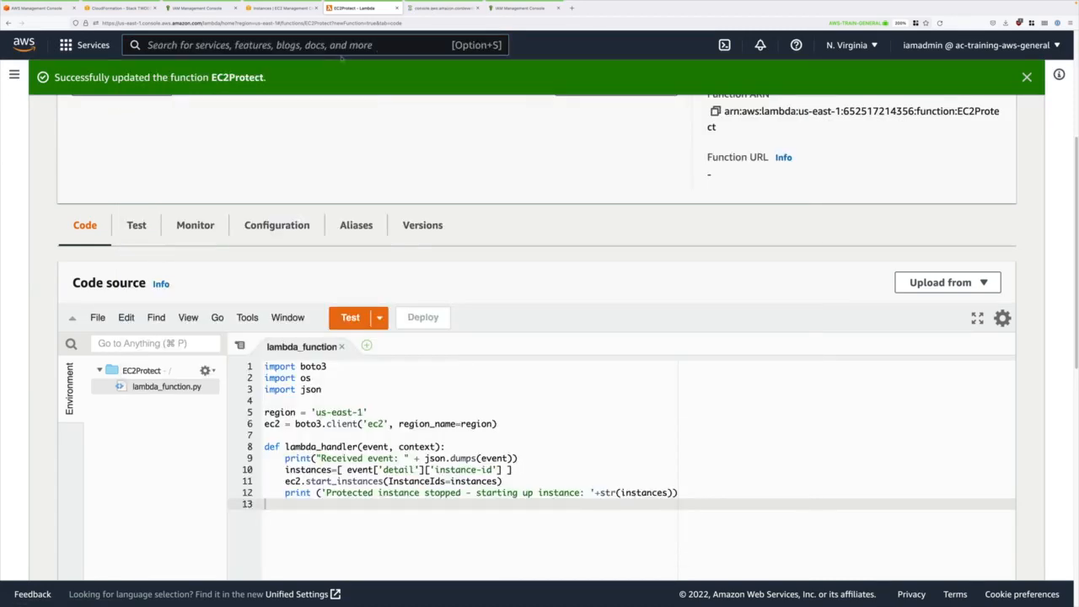
{"action": "left_click", "coordinate": [444, 15]}
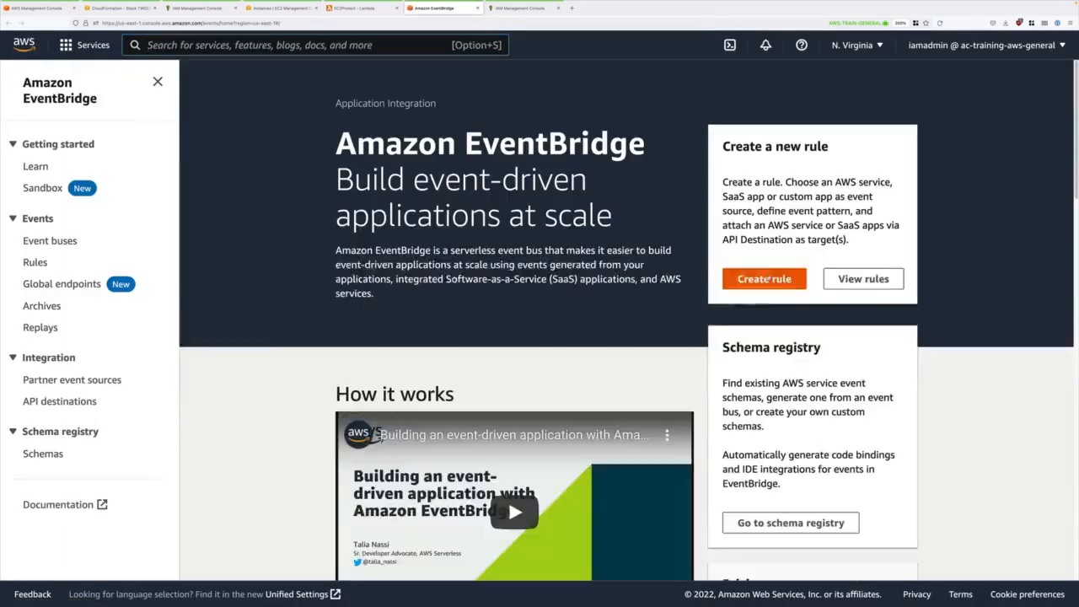
Step: Start a new EventBridge rule named EC2Protect with the description "Start Protected Instance" and continue to the event pattern
{"action": "left_click", "coordinate": [764, 329]}
{"action": "left_click", "coordinate": [532, 243]}
{"action": "type", "text": "EC2Protect"}
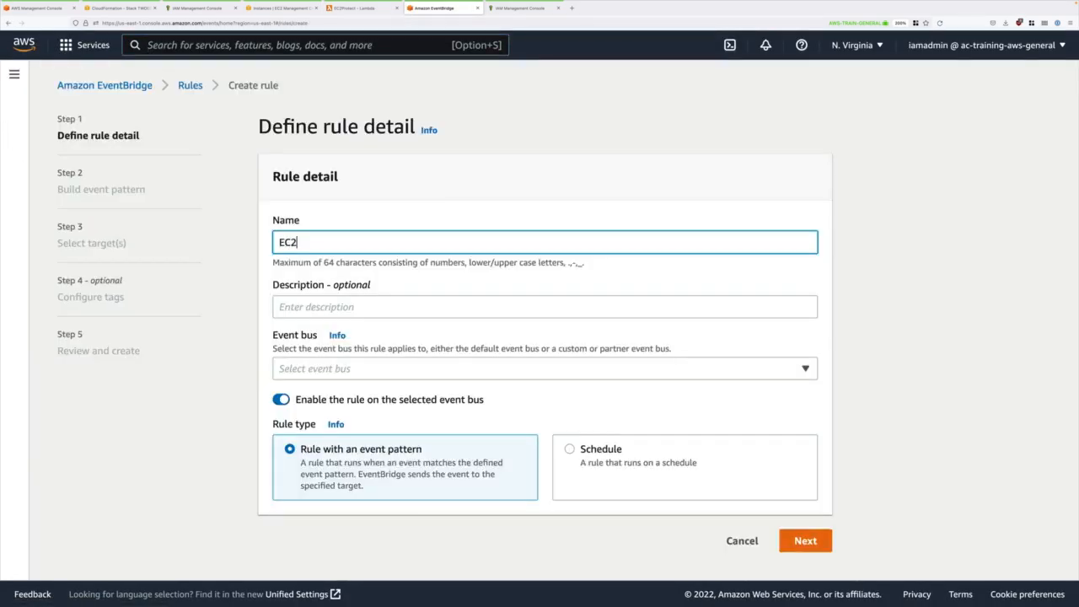
{"action": "left_click", "coordinate": [284, 307]}
{"action": "type", "text": "Start Prot"}
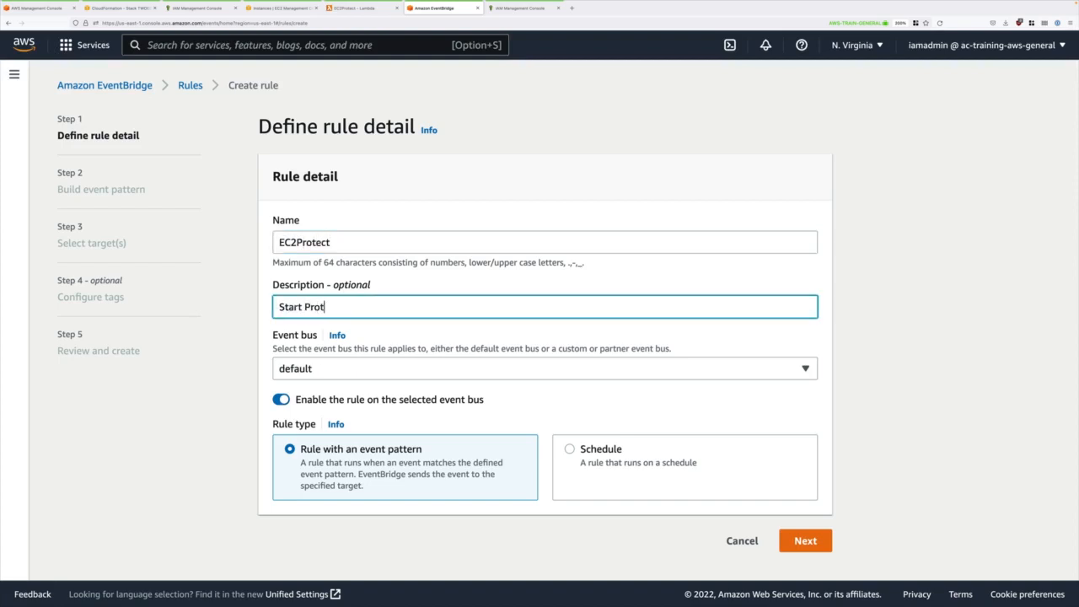
{"action": "type", "text": "ected Instance"}
{"action": "left_click", "coordinate": [801, 538]}
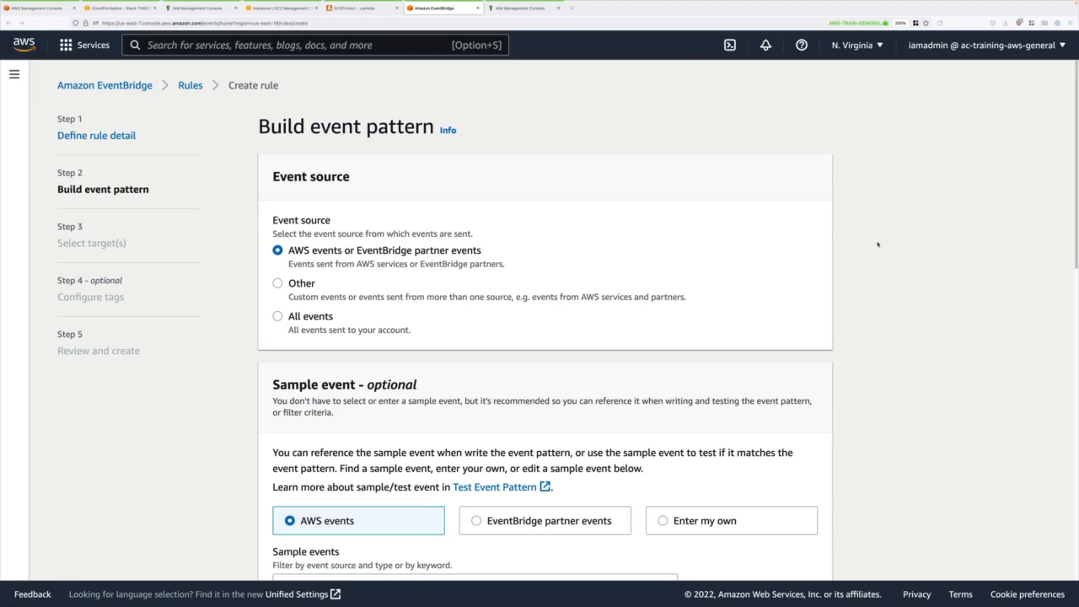
Step: Set the event pattern's AWS service to EC2 and its event type to EC2 Instance State-change Notification
{"action": "scroll", "coordinate": [782, 272], "scroll_direction": "down", "scroll_amount": 4}
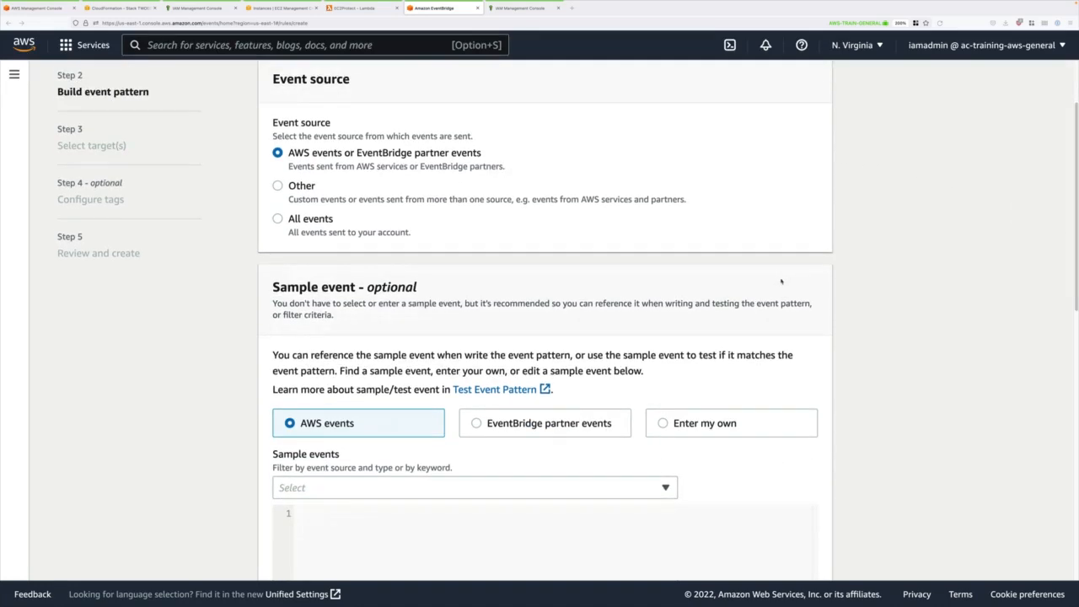
{"action": "scroll", "coordinate": [779, 285], "scroll_direction": "down", "scroll_amount": 10}
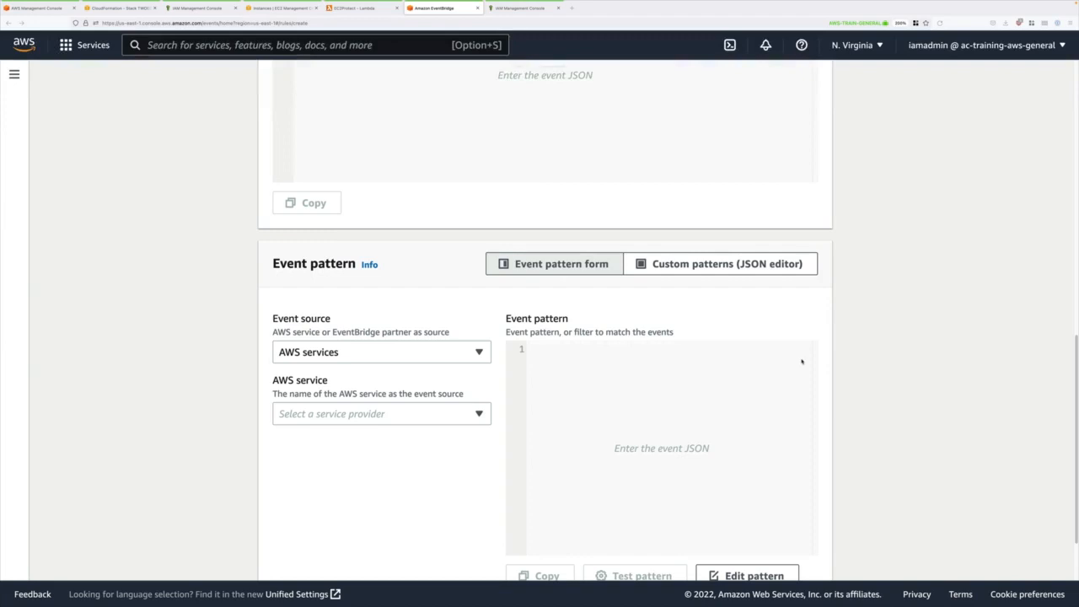
{"action": "scroll", "coordinate": [802, 362], "scroll_direction": "down", "scroll_amount": 1}
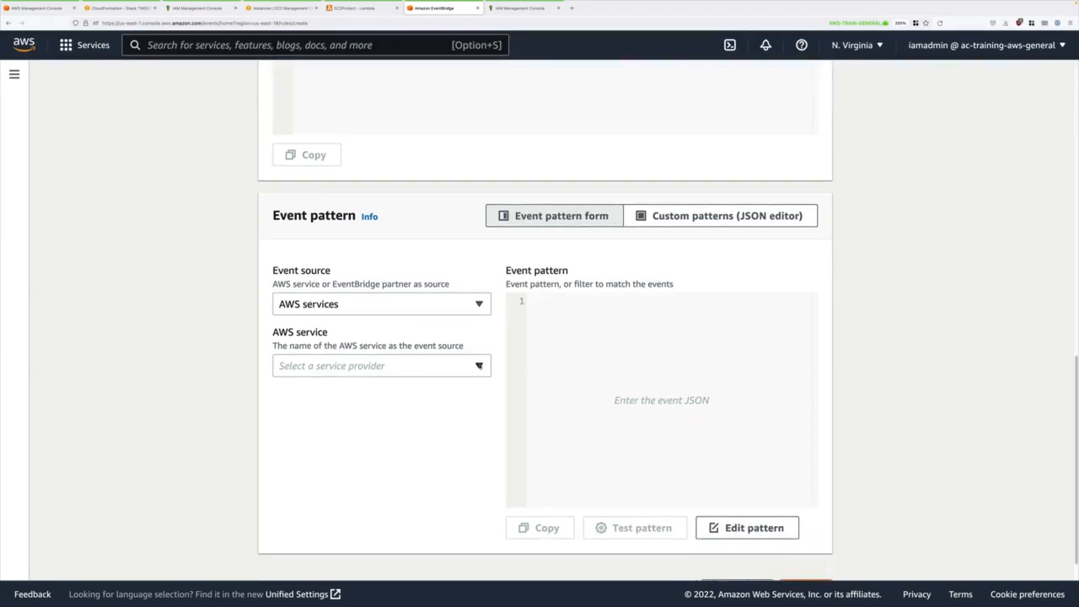
{"action": "left_click", "coordinate": [479, 366]}
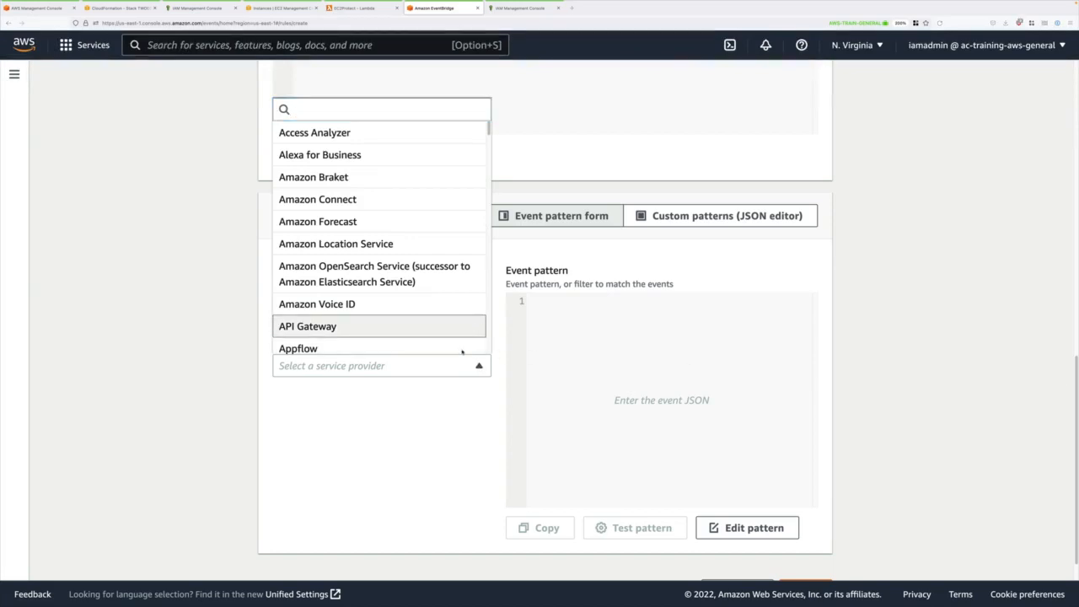
{"action": "left_click", "coordinate": [329, 118]}
{"action": "type", "text": "ec2"}
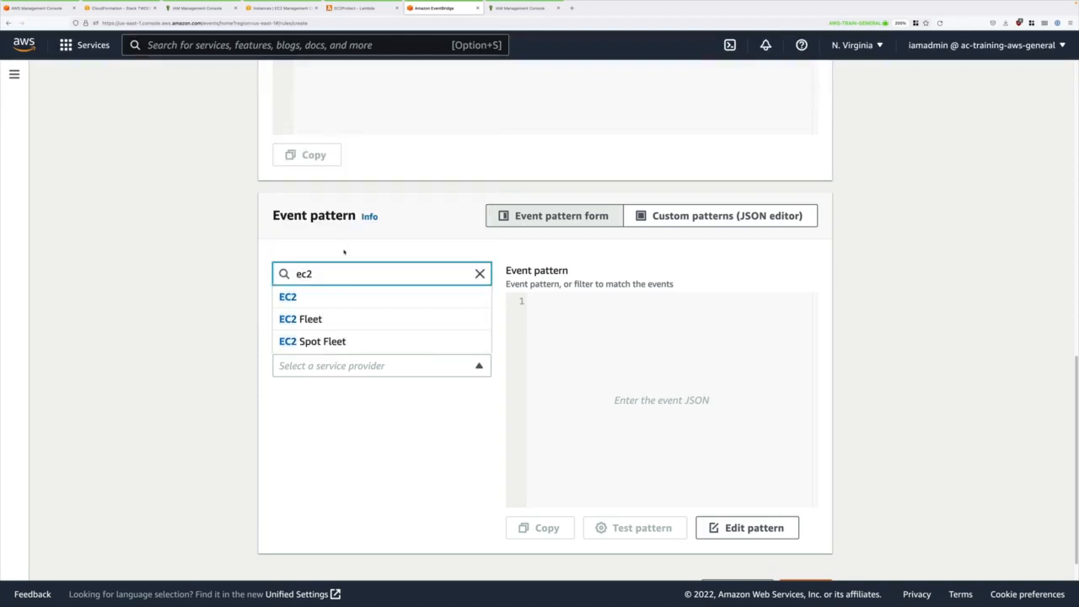
{"action": "left_click", "coordinate": [304, 300]}
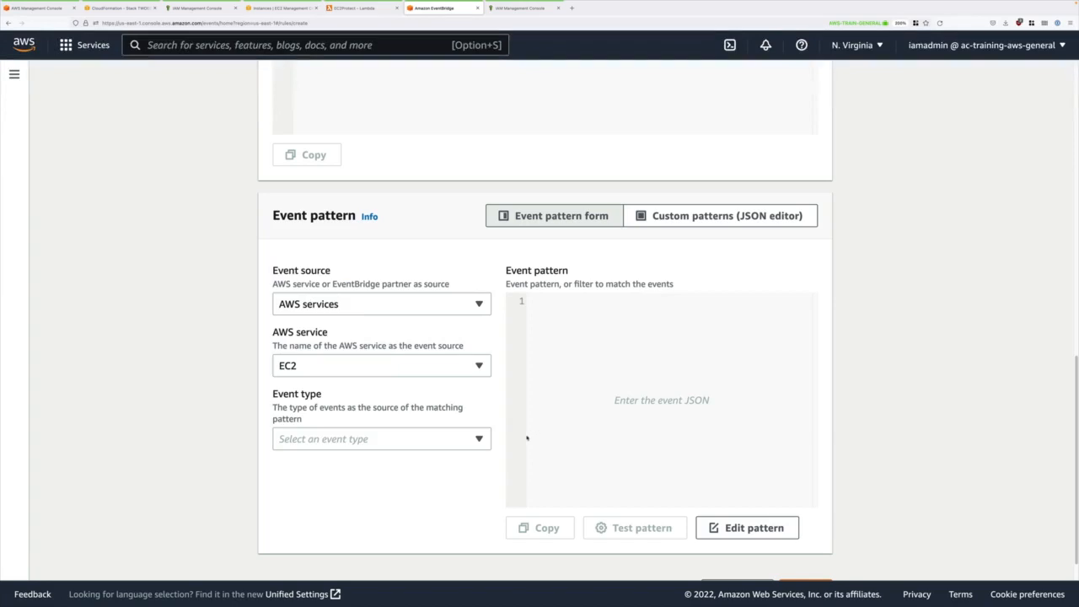
{"action": "left_click", "coordinate": [479, 439]}
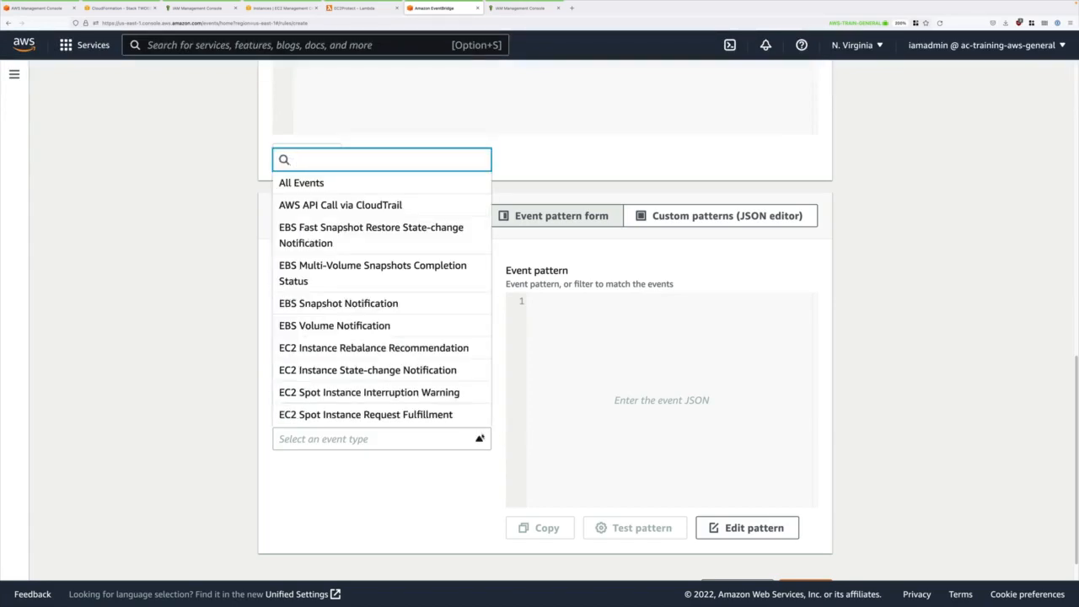
{"action": "left_click", "coordinate": [388, 370]}
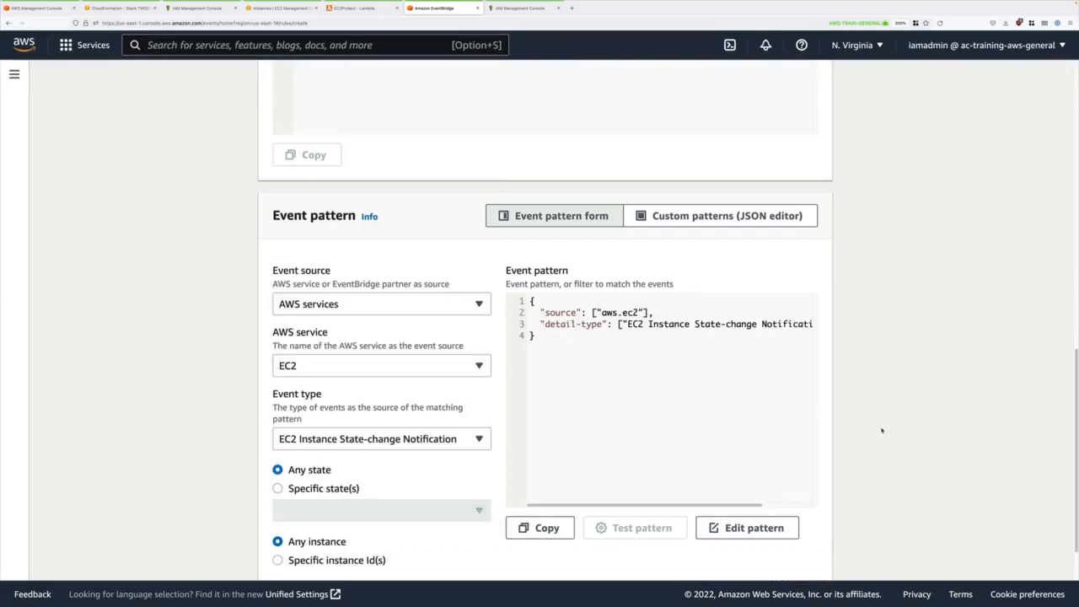
Step: Filter the AWS sample events by ec2 and load the EC2 Instance State-change Notification sample for review
{"action": "scroll", "coordinate": [873, 434], "scroll_direction": "down", "scroll_amount": 1}
{"action": "scroll", "coordinate": [870, 436], "scroll_direction": "up", "scroll_amount": 5}
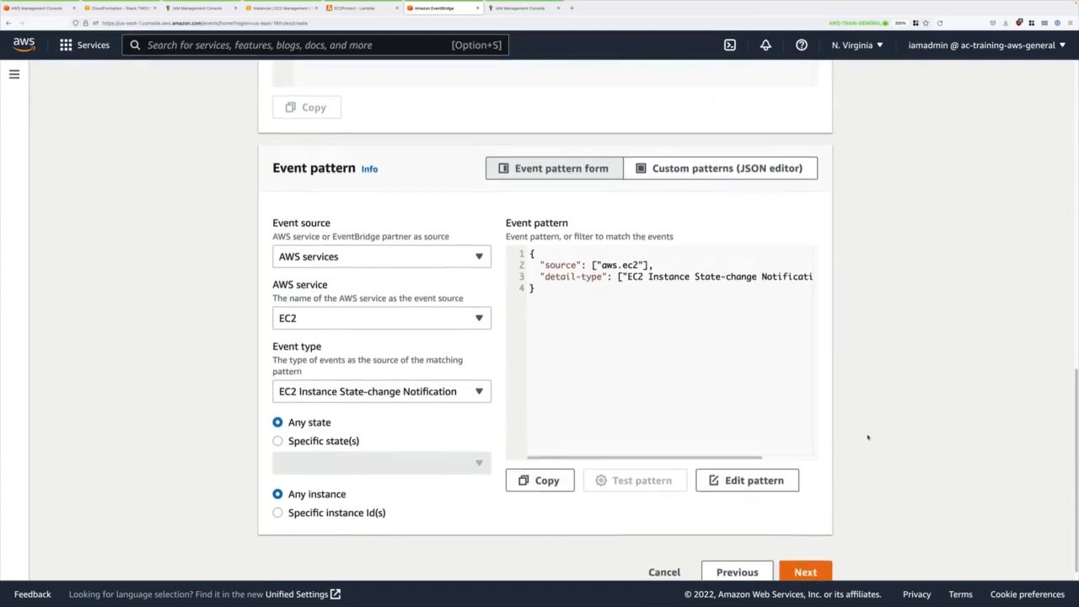
{"action": "left_click", "coordinate": [380, 224]}
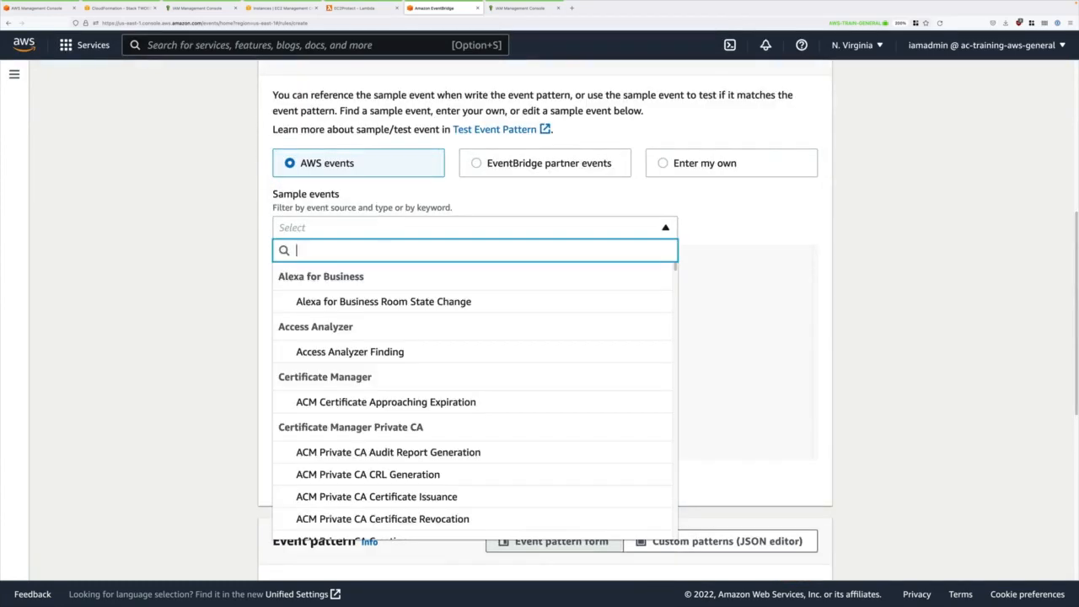
{"action": "type", "text": "ec2"}
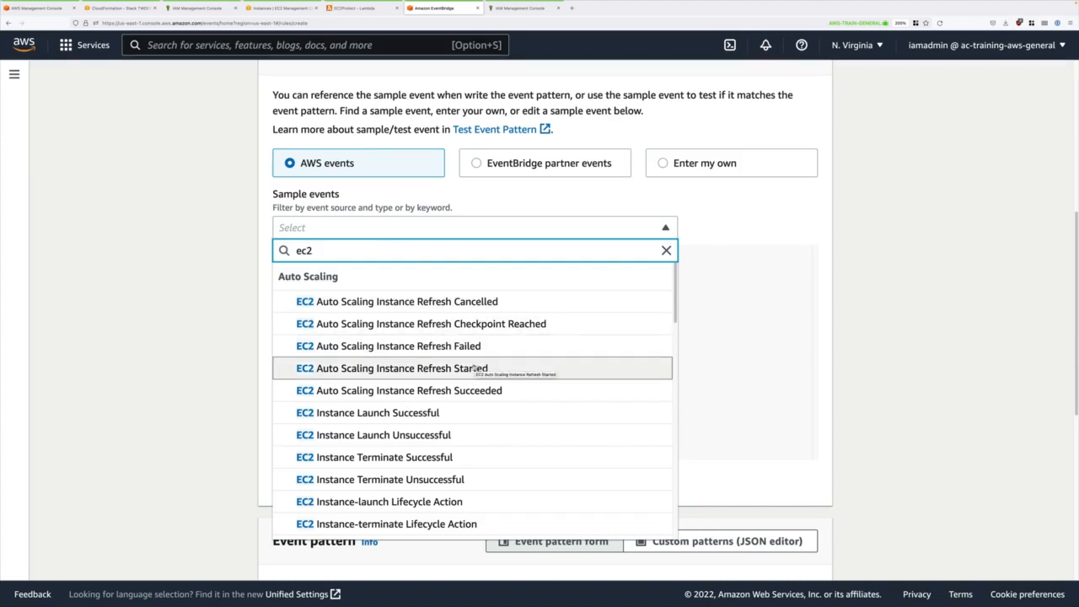
{"action": "scroll", "coordinate": [471, 382], "scroll_direction": "down", "scroll_amount": 1}
{"action": "scroll", "coordinate": [471, 382], "scroll_direction": "down", "scroll_amount": 2}
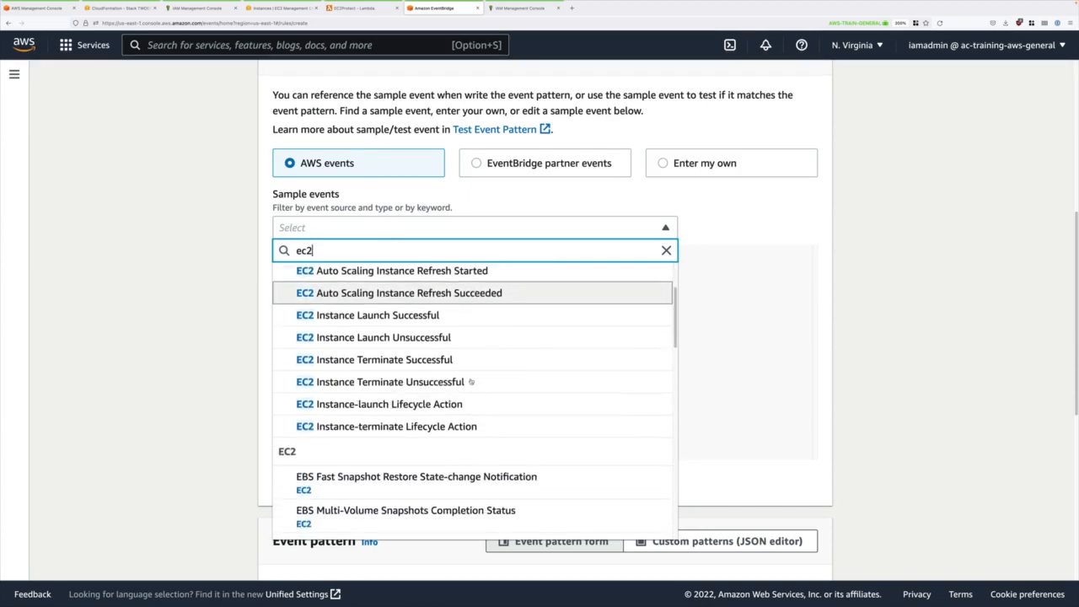
{"action": "scroll", "coordinate": [471, 382], "scroll_direction": "down", "scroll_amount": 4}
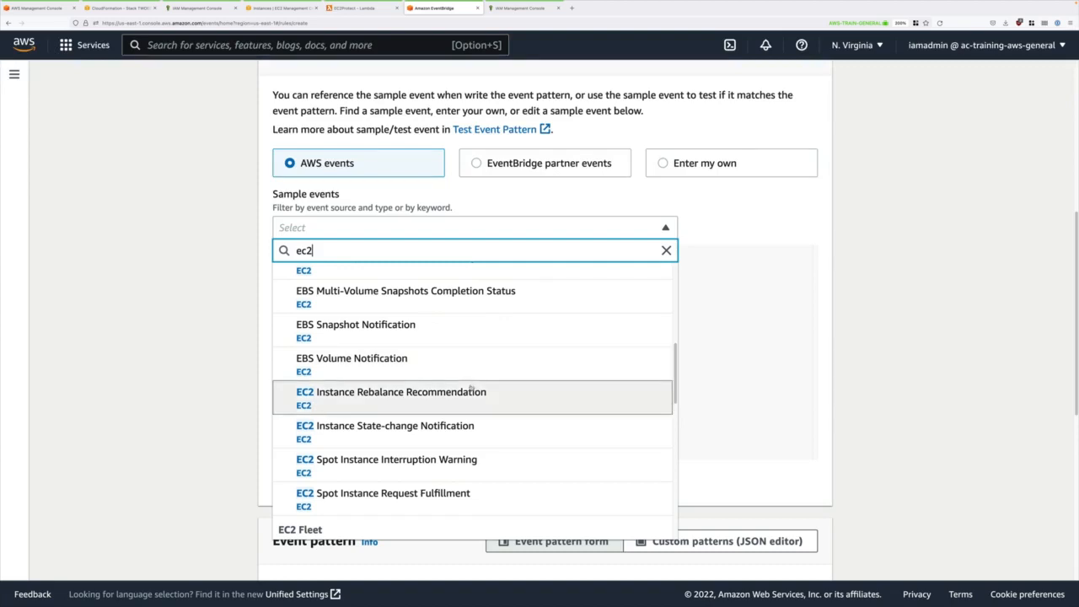
{"action": "left_click", "coordinate": [462, 420]}
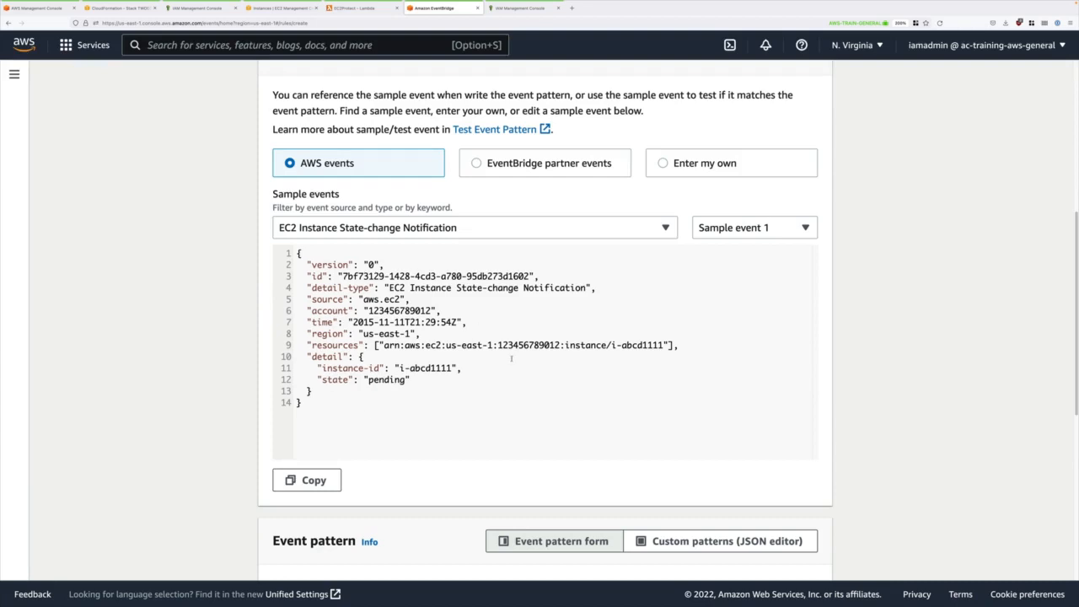
{"action": "scroll", "coordinate": [511, 360], "scroll_direction": "up", "scroll_amount": 1}
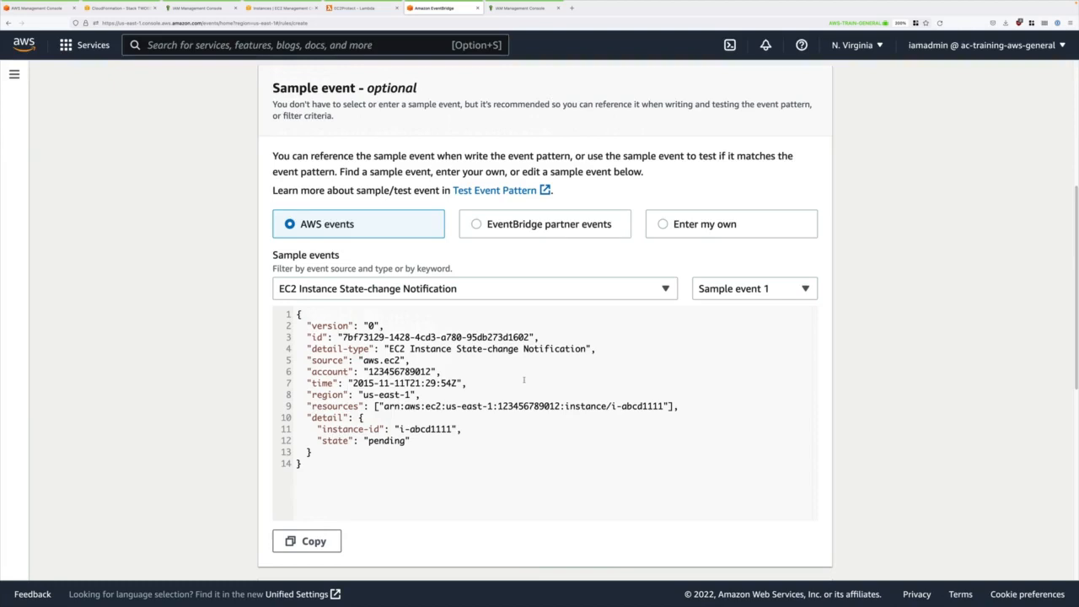
{"action": "scroll", "coordinate": [523, 381], "scroll_direction": "down", "scroll_amount": 1}
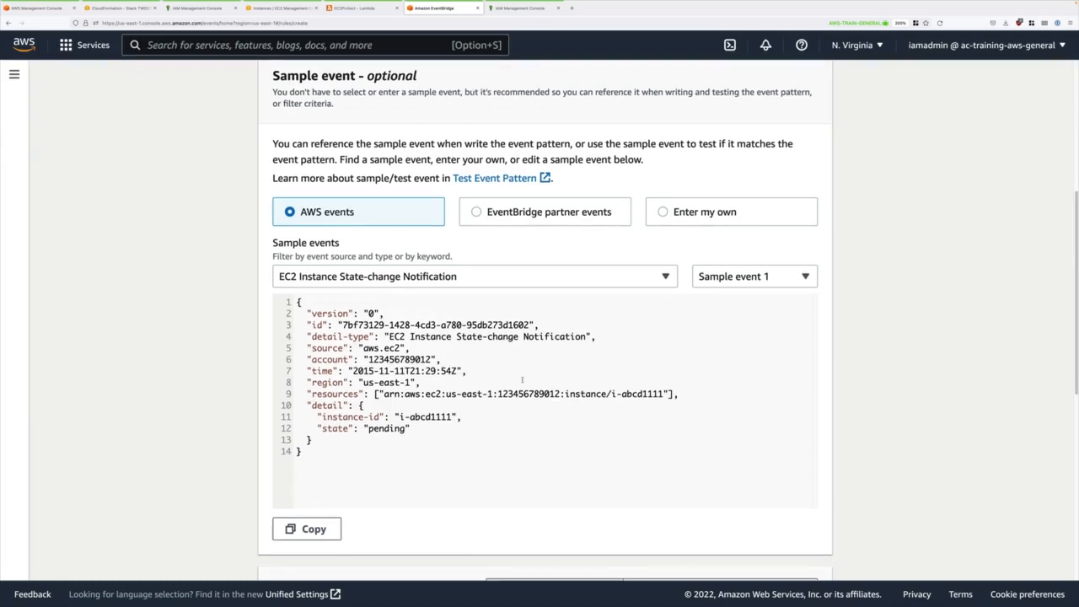
Step: Restrict the event pattern to the specific instance state stopped
{"action": "scroll", "coordinate": [523, 380], "scroll_direction": "down", "scroll_amount": 5}
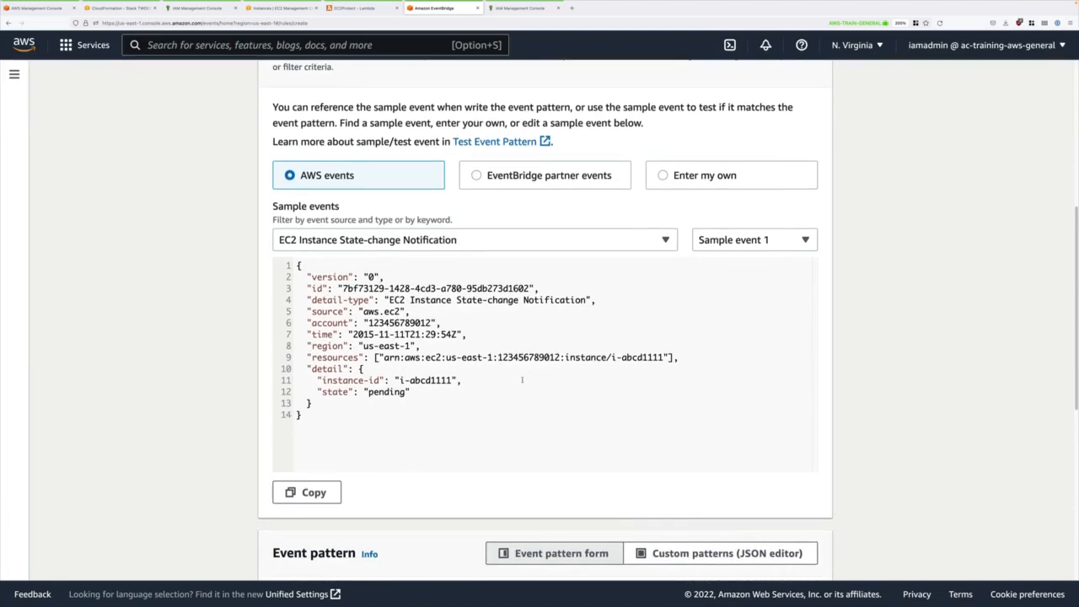
{"action": "scroll", "coordinate": [523, 381], "scroll_direction": "down", "scroll_amount": 5}
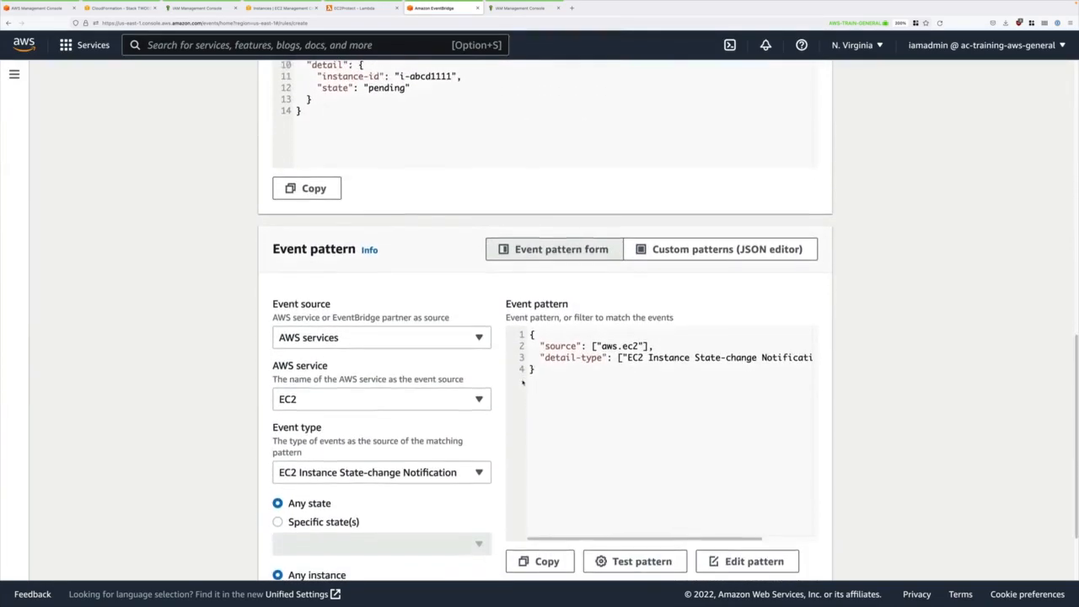
{"action": "left_click", "coordinate": [278, 423]}
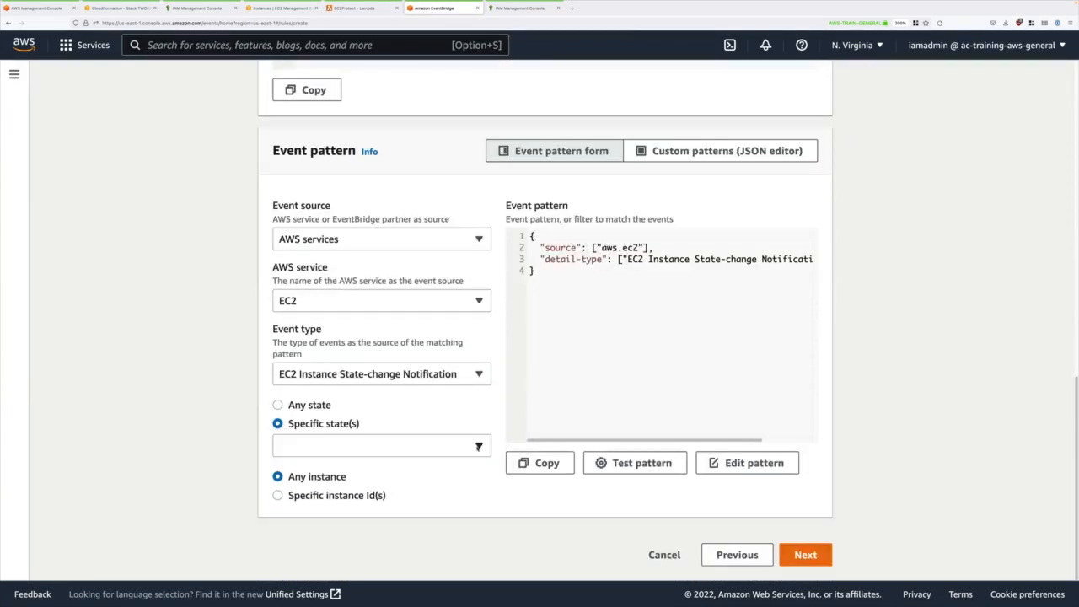
{"action": "left_click", "coordinate": [413, 447]}
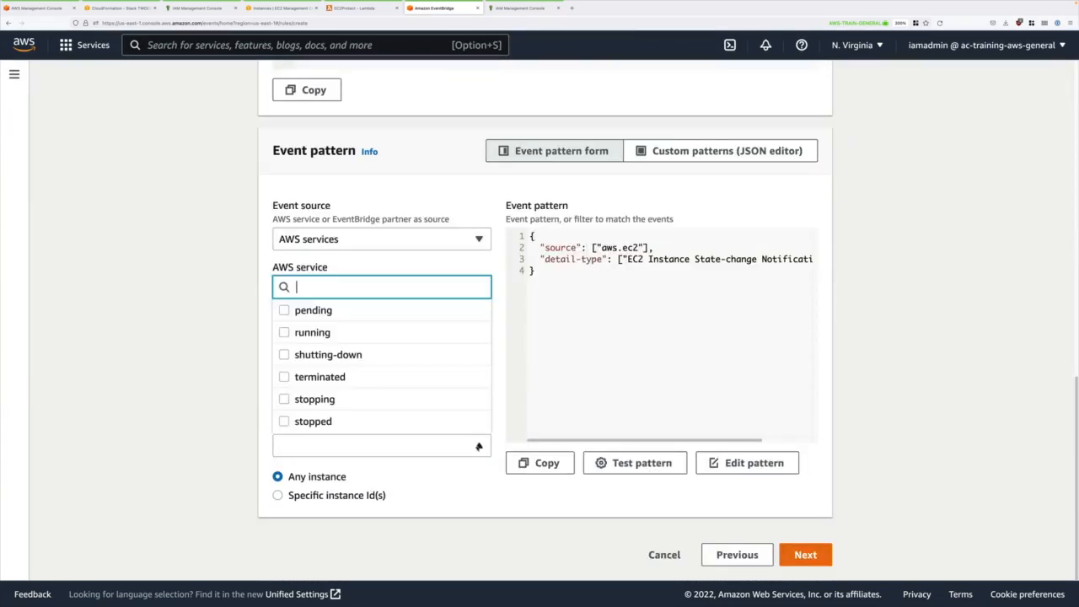
{"action": "left_click", "coordinate": [284, 422]}
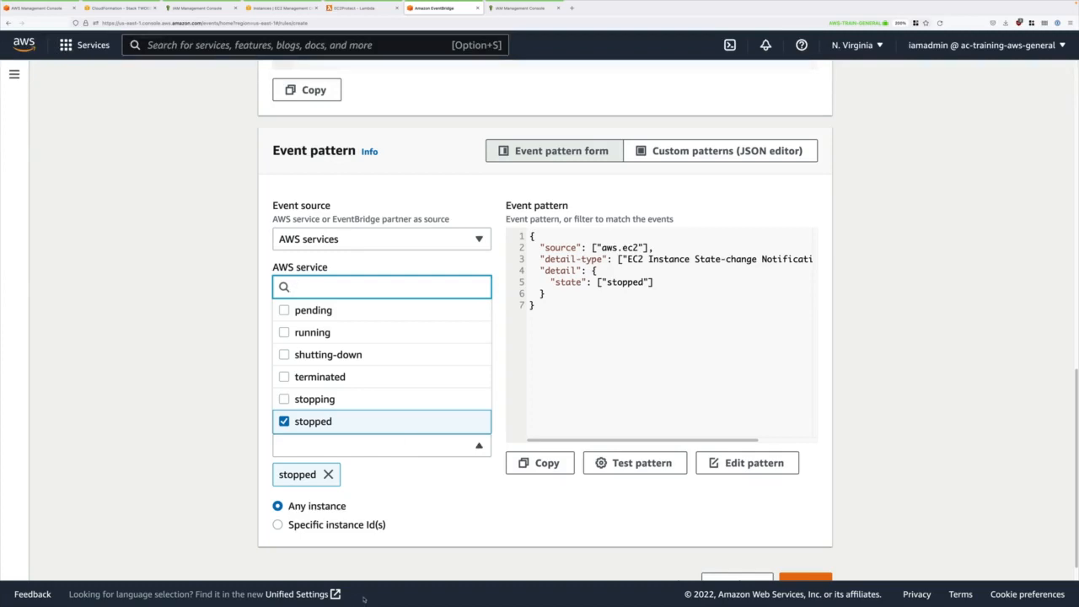
{"action": "left_click", "coordinate": [447, 549]}
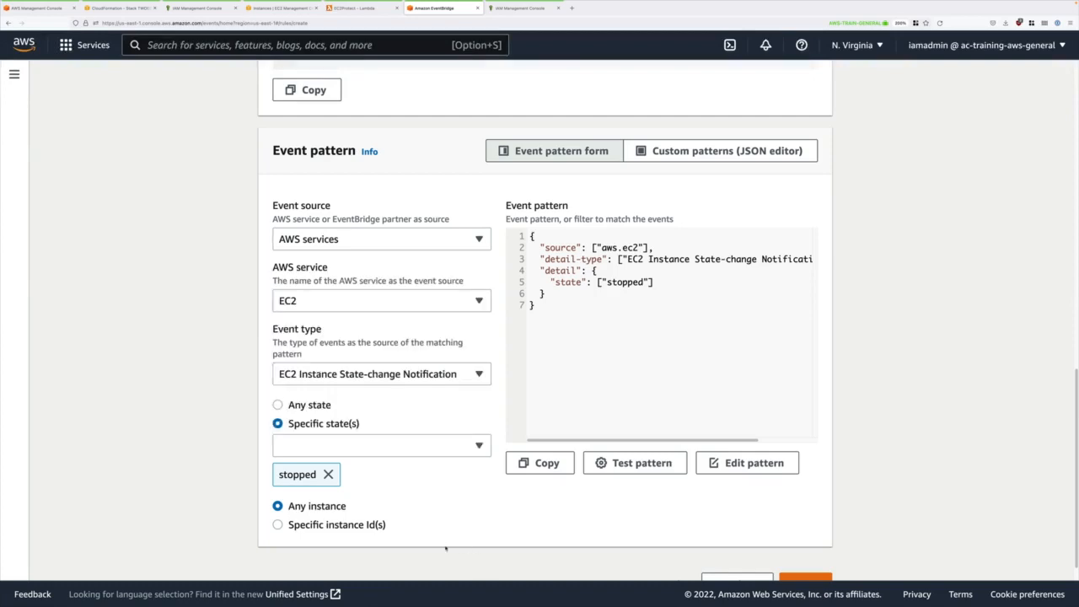
Step: Limit the event pattern to A4L-Instance1 by its specific instance ID, i-0d5f68938a9604462, and continue to target selection
{"action": "left_click", "coordinate": [279, 524]}
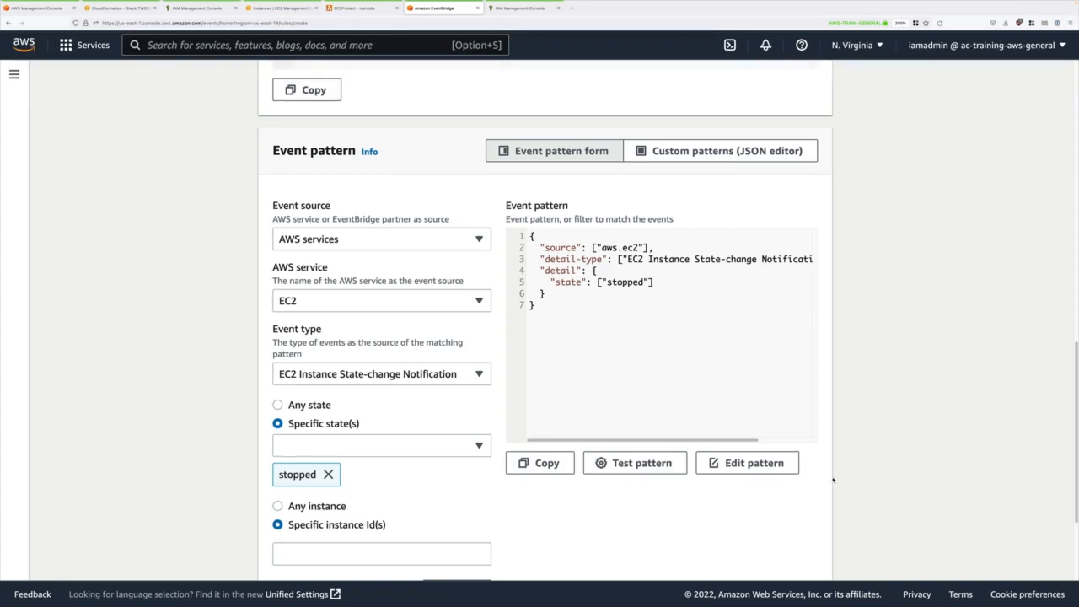
{"action": "scroll", "coordinate": [970, 421], "scroll_direction": "down", "scroll_amount": 2}
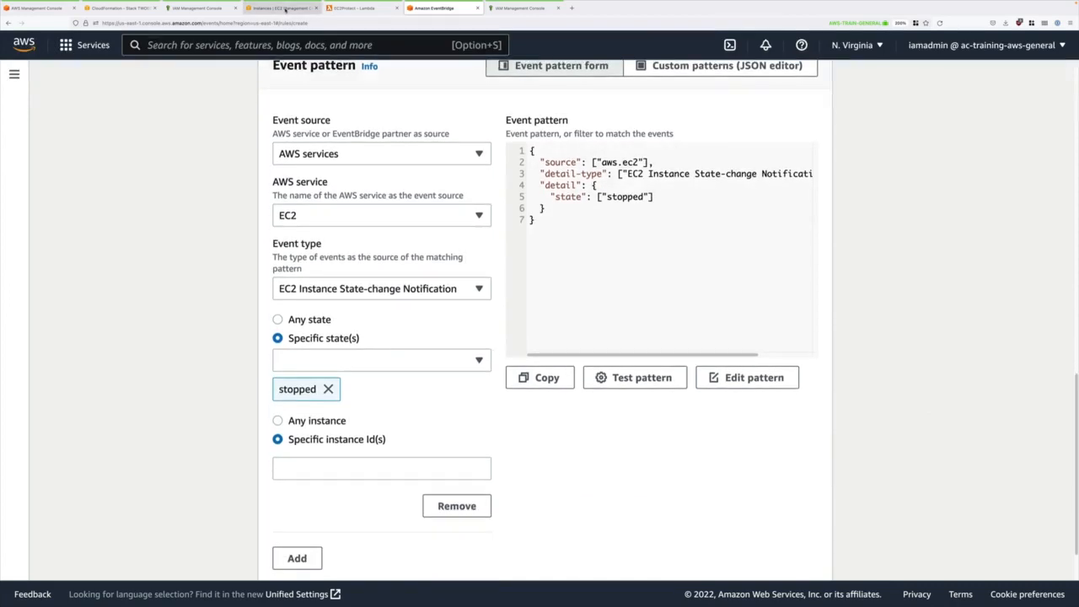
{"action": "left_click", "coordinate": [284, 10]}
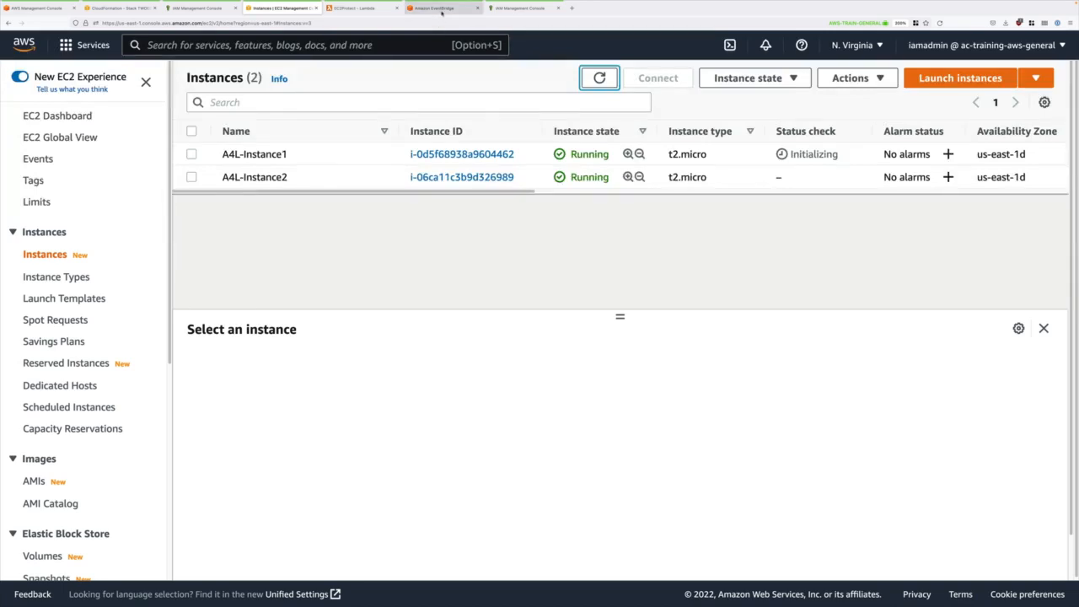
{"action": "left_click", "coordinate": [435, 9]}
{"action": "scroll", "coordinate": [535, 470], "scroll_direction": "down", "scroll_amount": 1}
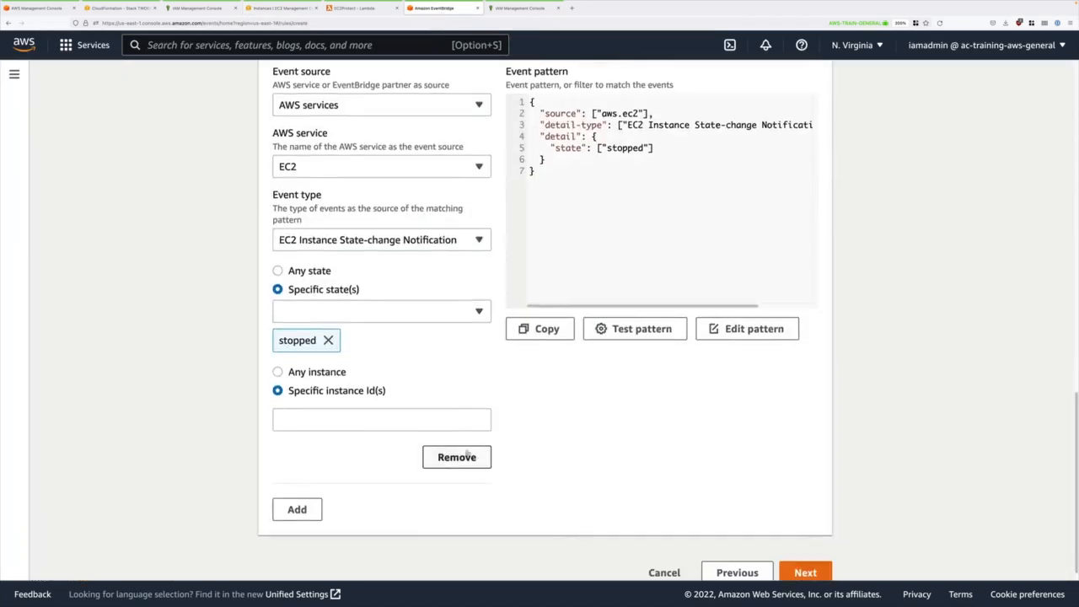
{"action": "left_click", "coordinate": [435, 421]}
{"action": "type", "text": "i-0d5f68938a9604462"}
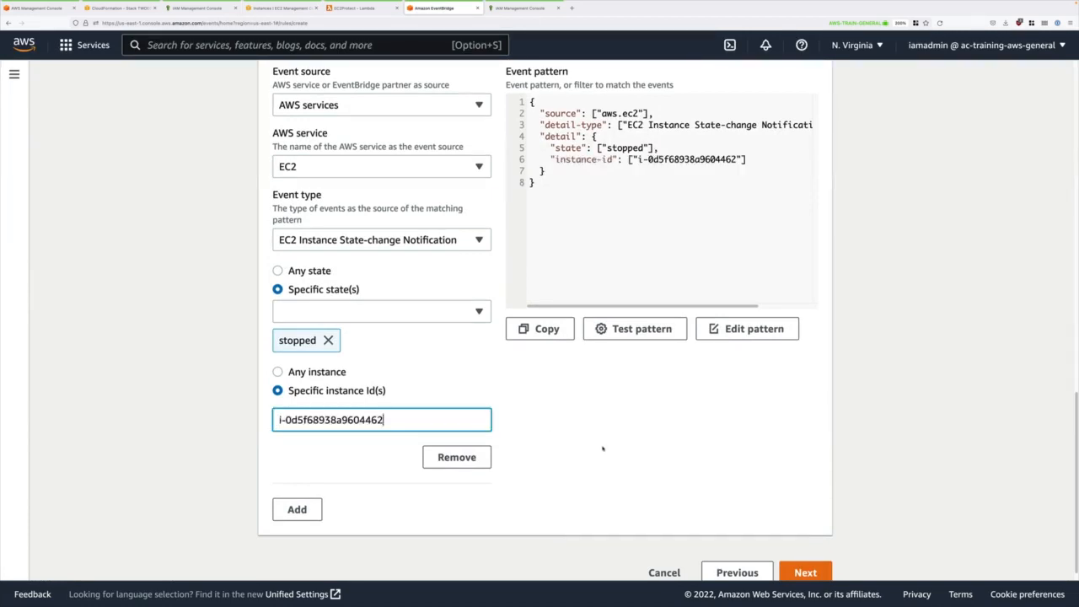
{"action": "left_click", "coordinate": [766, 459]}
{"action": "scroll", "coordinate": [802, 466], "scroll_direction": "up", "scroll_amount": 1}
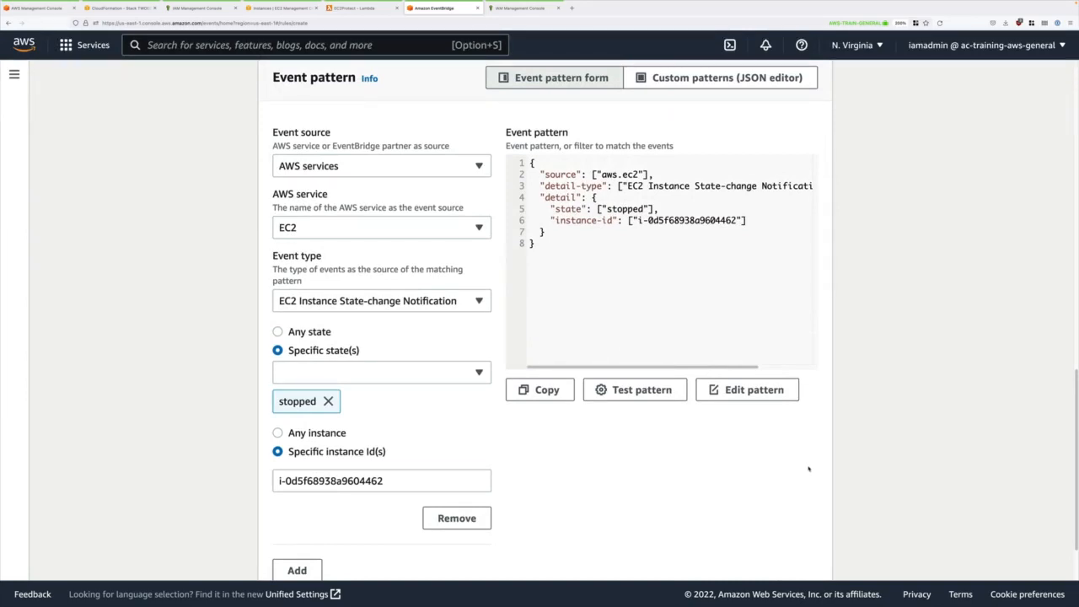
{"action": "scroll", "coordinate": [810, 466], "scroll_direction": "down", "scroll_amount": 2}
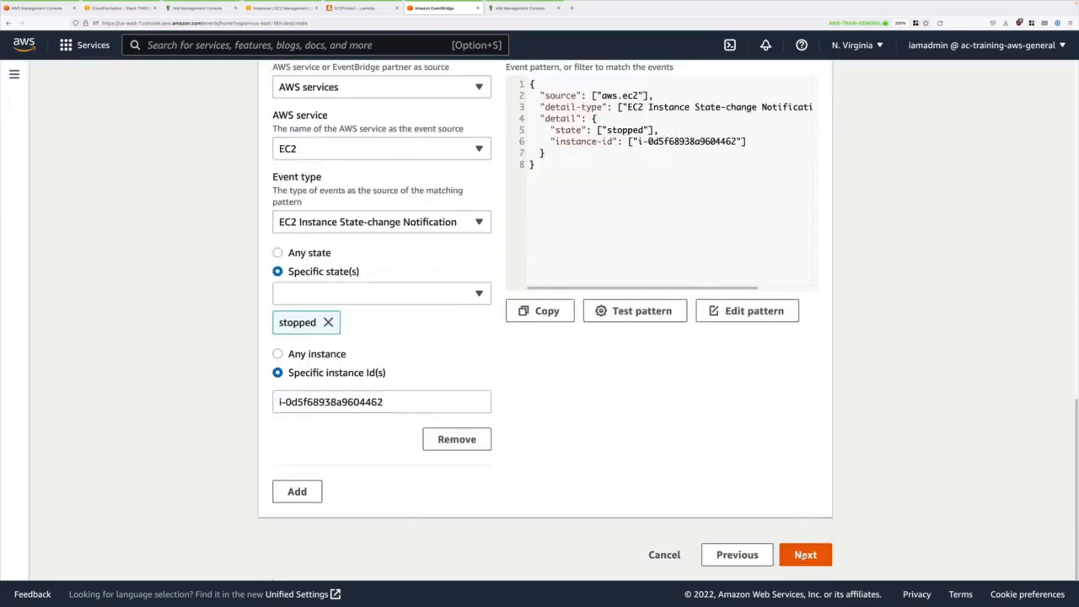
{"action": "left_click", "coordinate": [805, 558]}
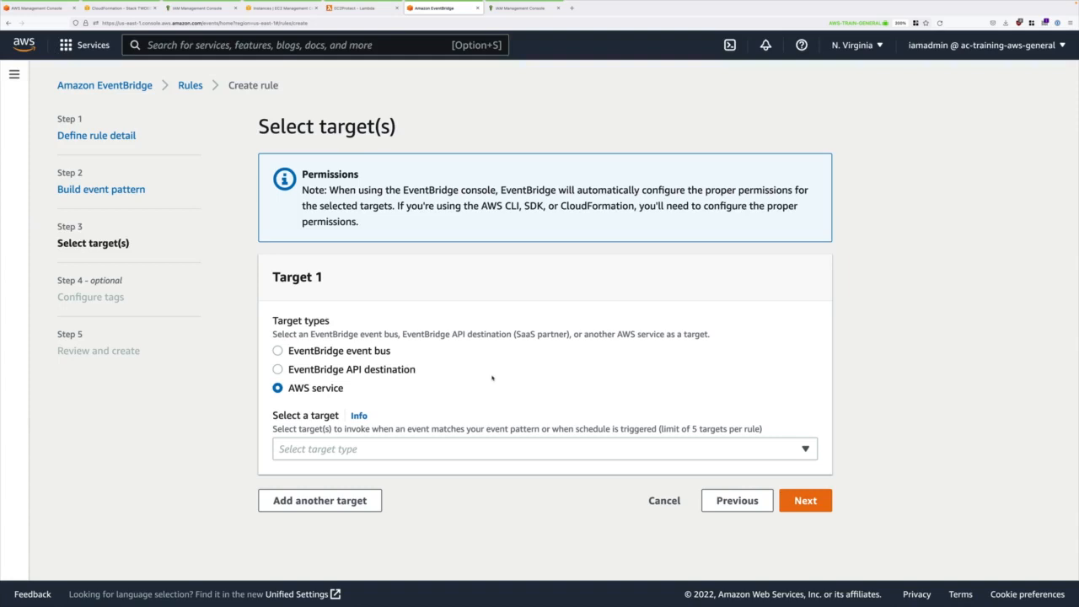
Step: Set the rule's target to a Lambda function and choose the EC2Protect function
{"action": "left_click", "coordinate": [540, 449]}
{"action": "type", "text": "lambda"}
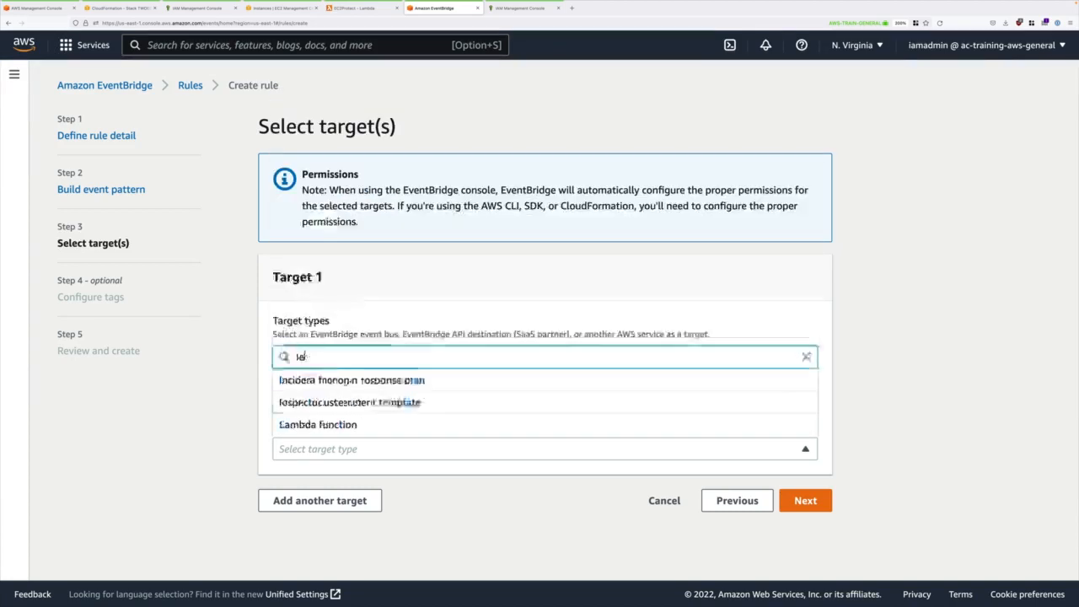
{"action": "left_click", "coordinate": [353, 431]}
{"action": "scroll", "coordinate": [325, 435], "scroll_direction": "down", "scroll_amount": 2}
{"action": "left_click", "coordinate": [324, 435]}
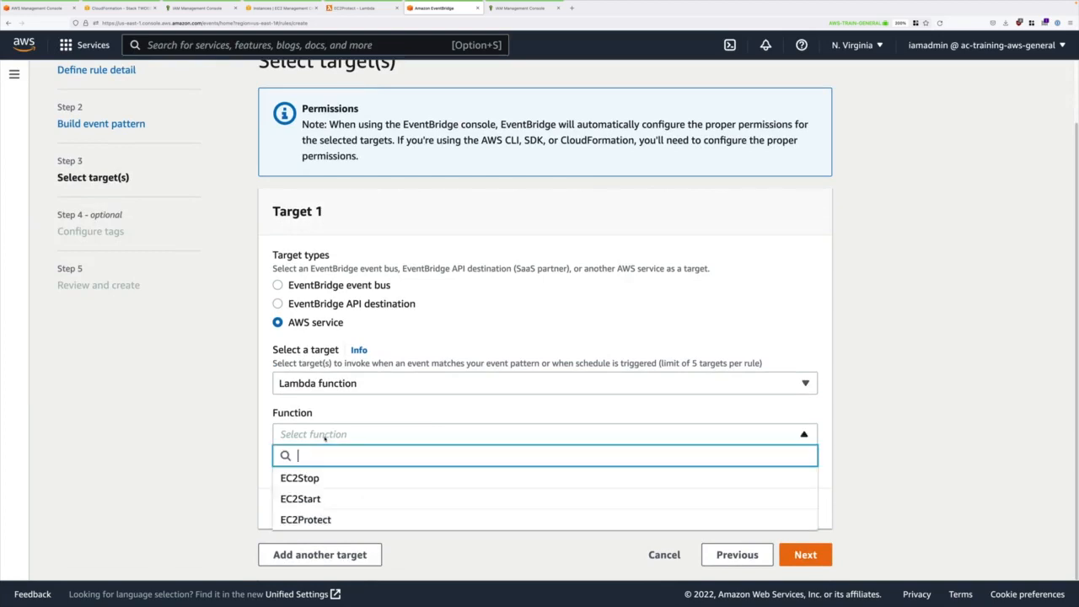
{"action": "left_click", "coordinate": [328, 521]}
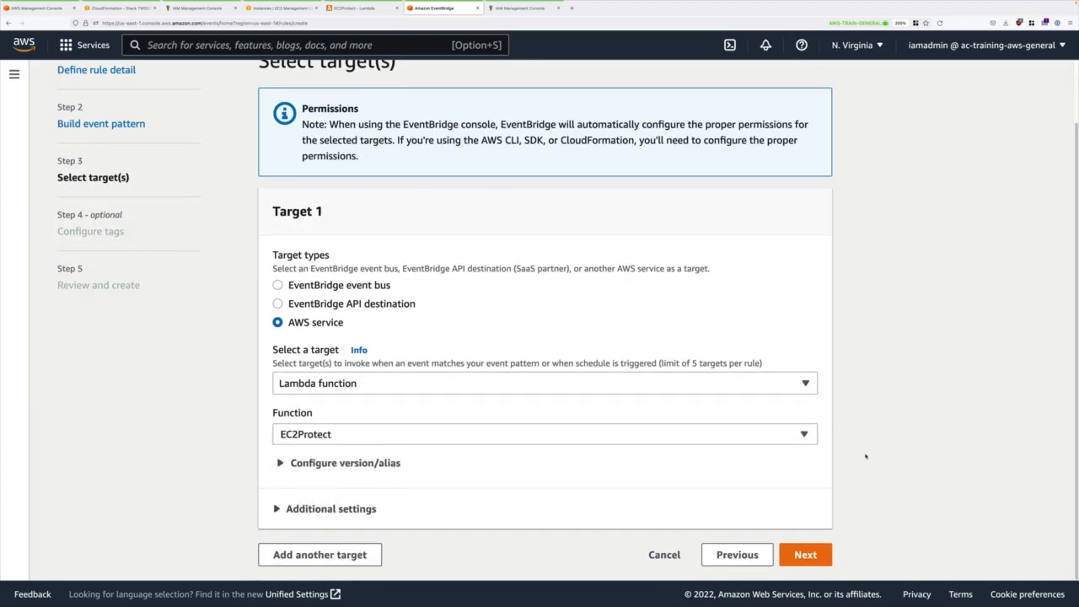
Step: Continue without adding tags, review the rule's event pattern and target, and create the rule
{"action": "left_click", "coordinate": [815, 555]}
{"action": "left_click", "coordinate": [805, 342]}
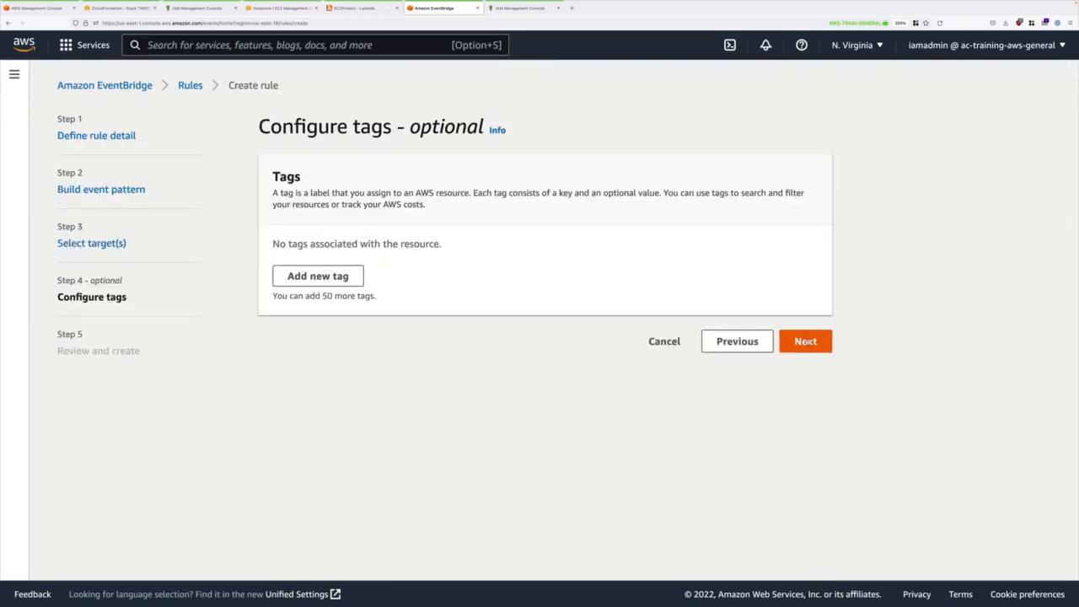
{"action": "scroll", "coordinate": [900, 493], "scroll_direction": "down", "scroll_amount": 10}
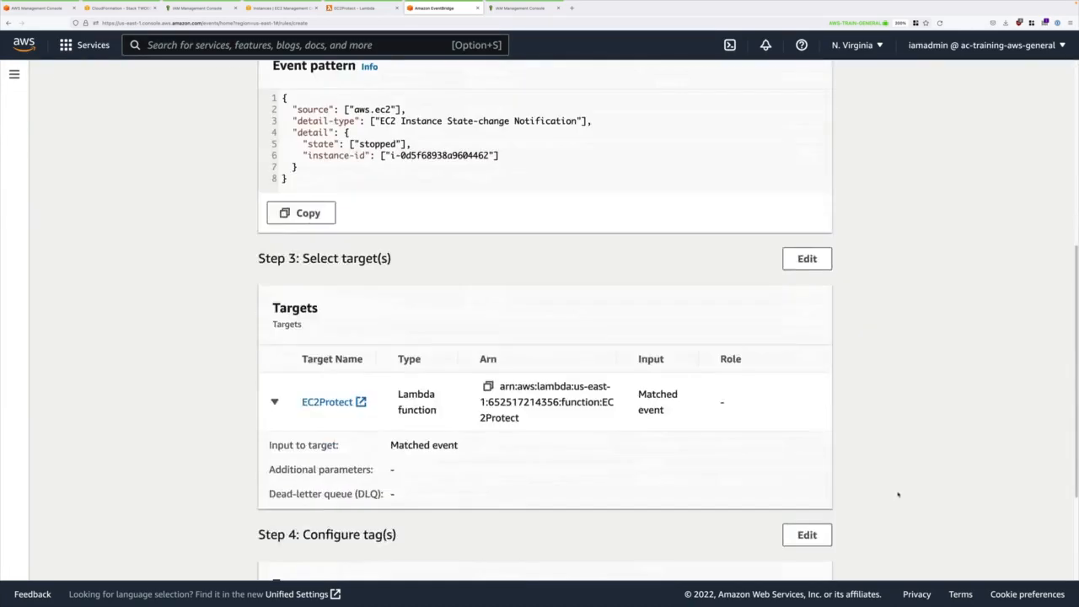
{"action": "left_click", "coordinate": [812, 554]}
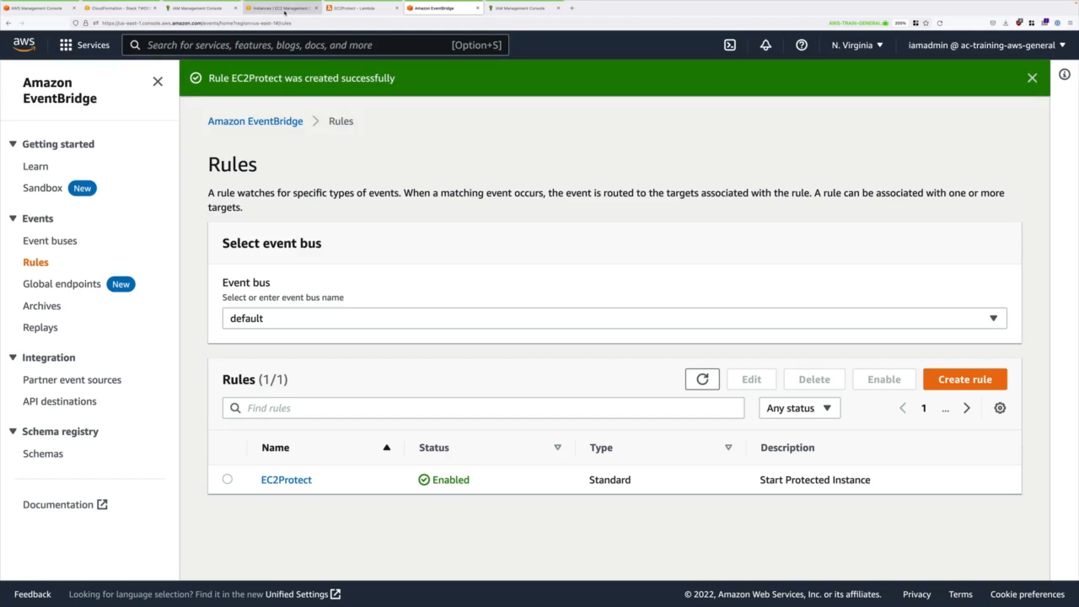
Step: Stop A4L-Instance2 in the EC2 console and refresh the instance list to follow its state
{"action": "left_click", "coordinate": [285, 11]}
{"action": "left_click", "coordinate": [599, 77]}
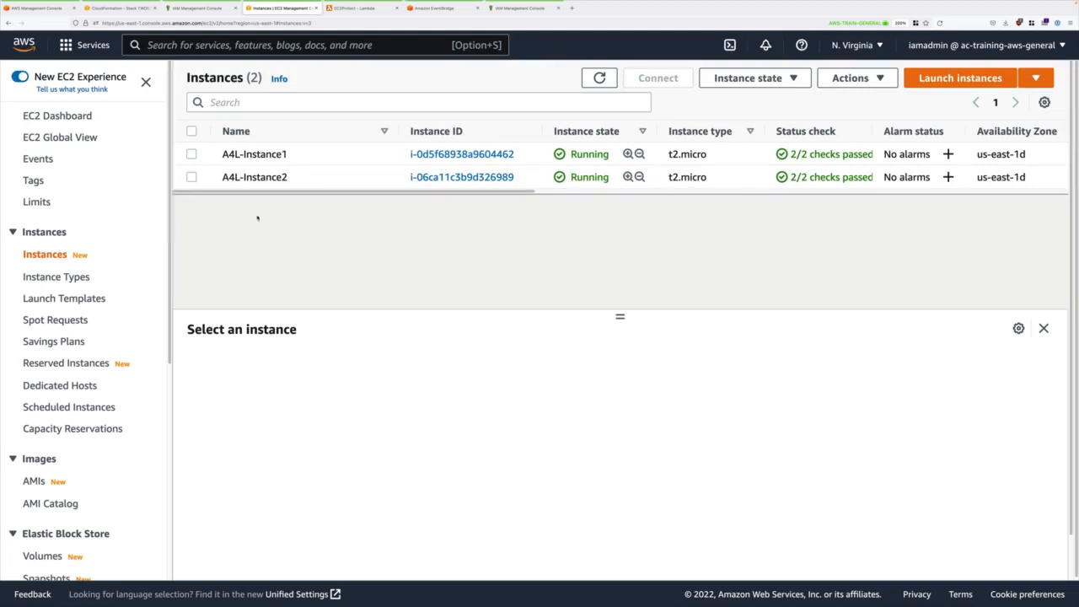
{"action": "left_click", "coordinate": [296, 177]}
{"action": "right_click", "coordinate": [323, 180]}
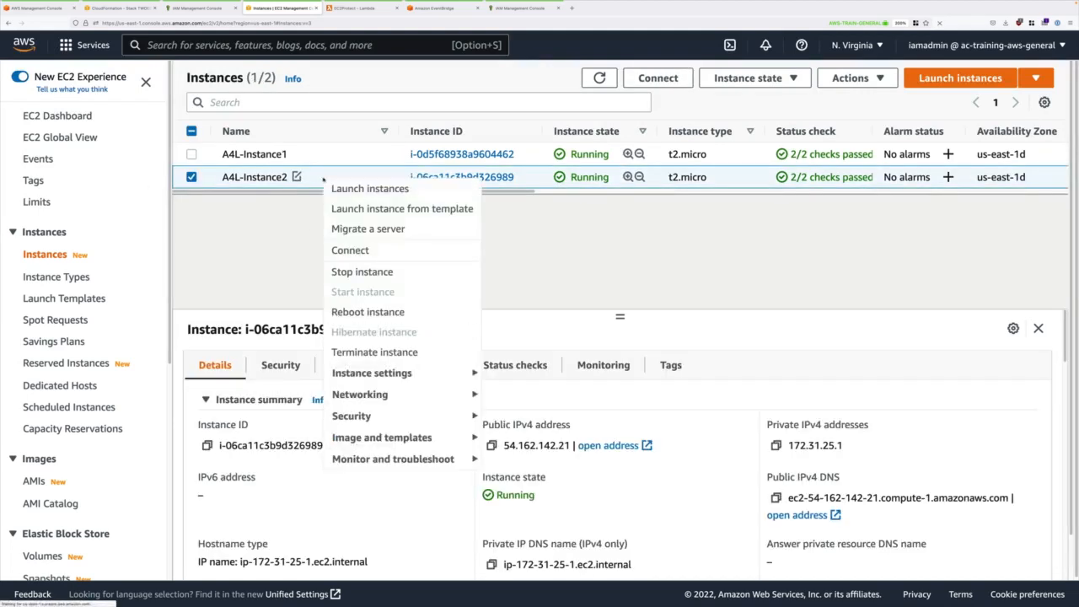
{"action": "left_click", "coordinate": [358, 271]}
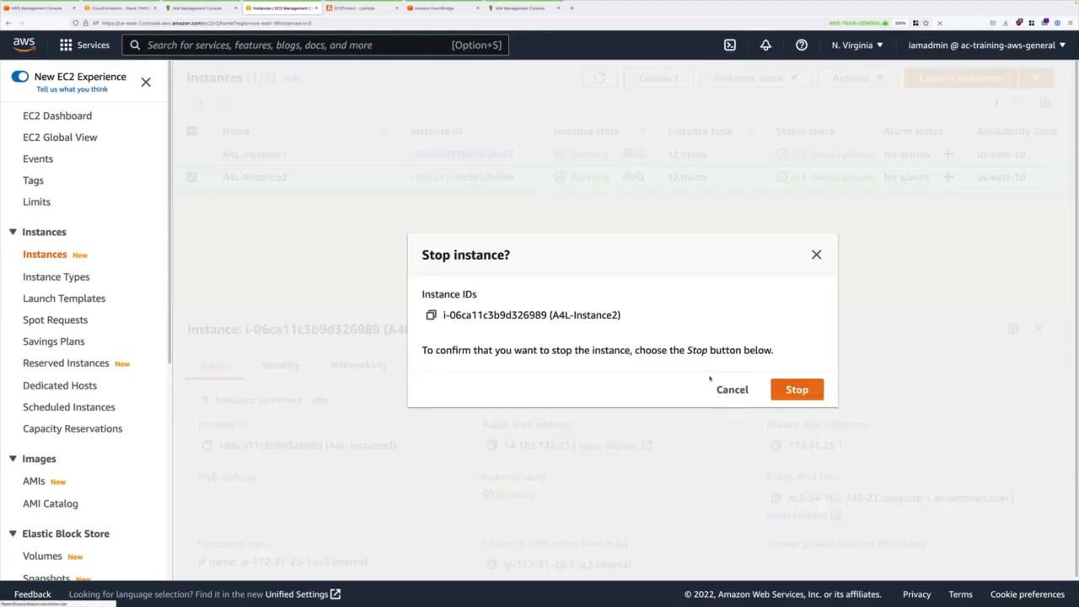
{"action": "left_click", "coordinate": [795, 390]}
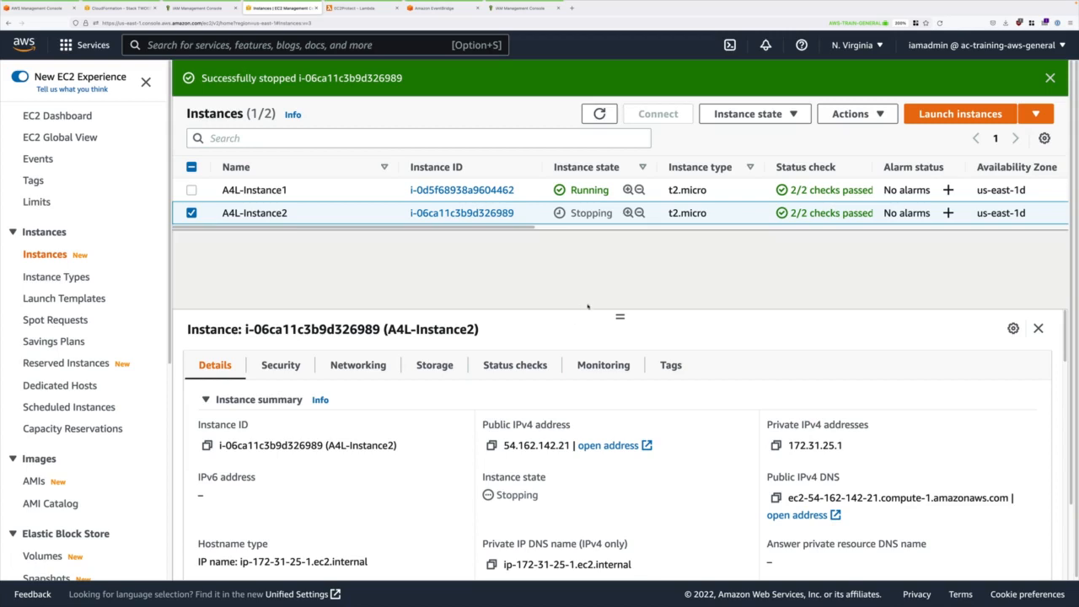
{"action": "left_click", "coordinate": [601, 115]}
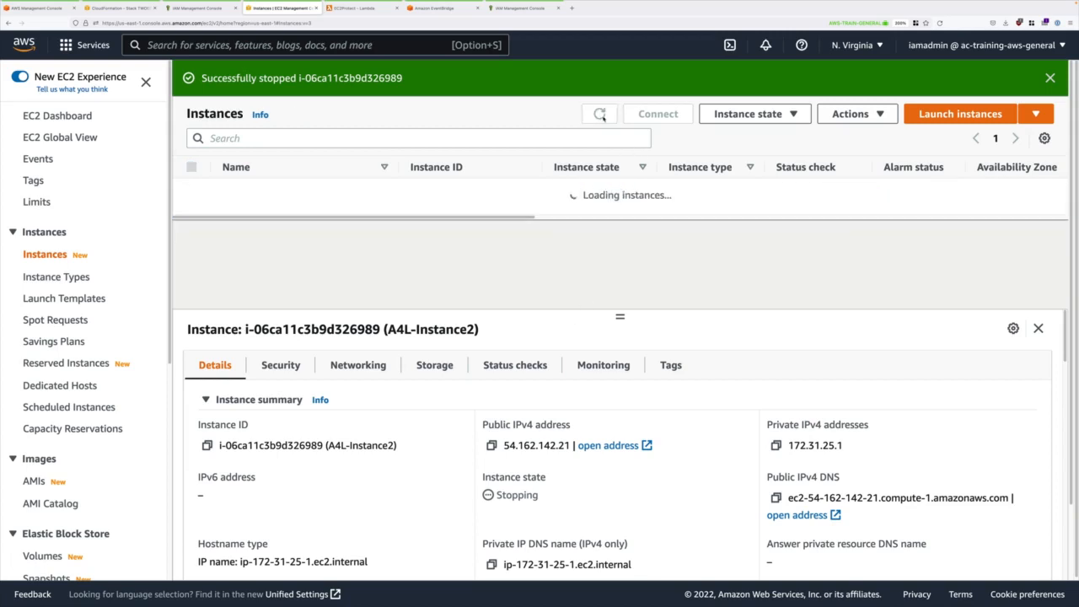
{"action": "left_click", "coordinate": [601, 116]}
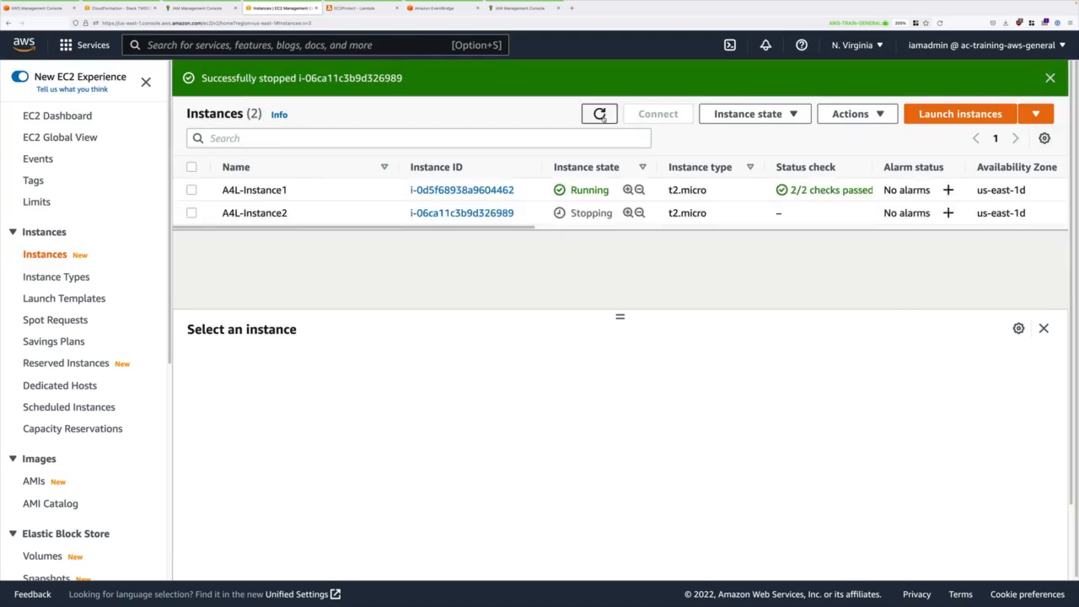
{"action": "left_click", "coordinate": [602, 115]}
{"action": "left_click", "coordinate": [602, 116]}
Step: Stop the protected instance A4L-Instance1 and dismiss both stop notifications
{"action": "right_click", "coordinate": [343, 192]}
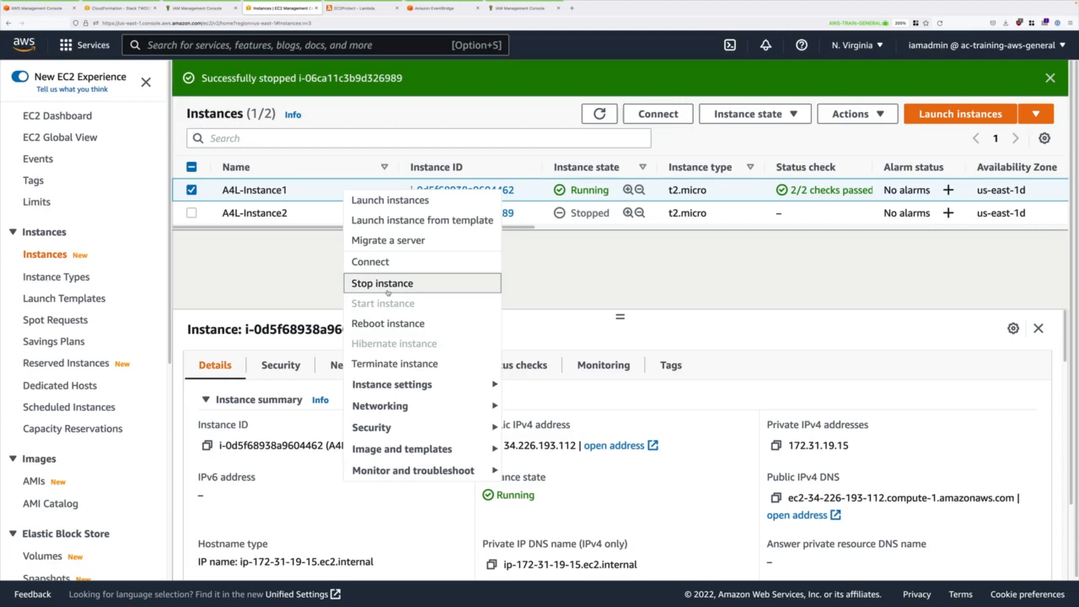
{"action": "left_click", "coordinate": [393, 284]}
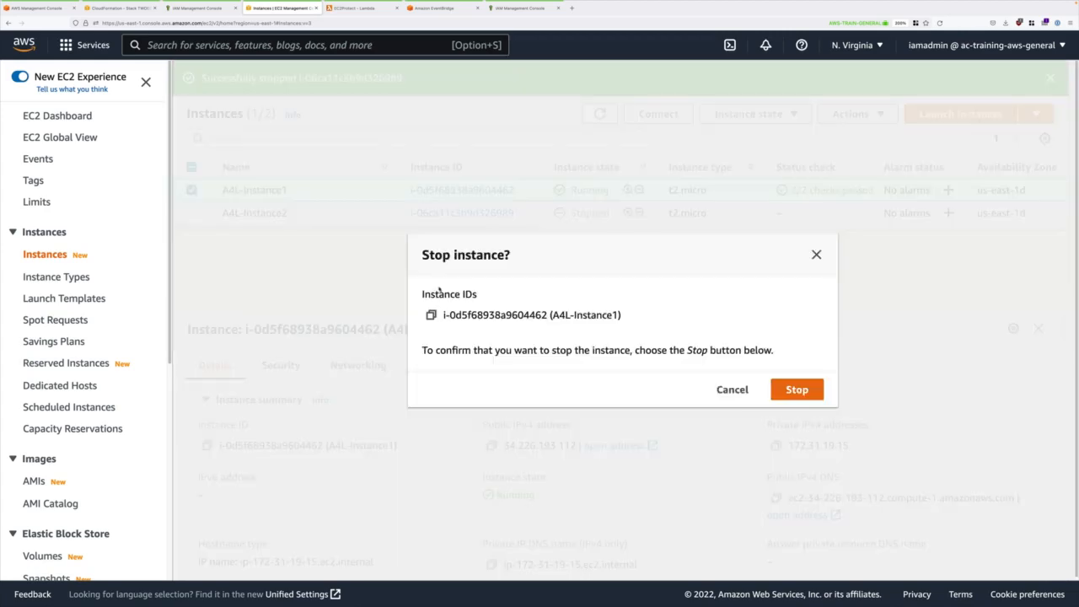
{"action": "left_click", "coordinate": [784, 388]}
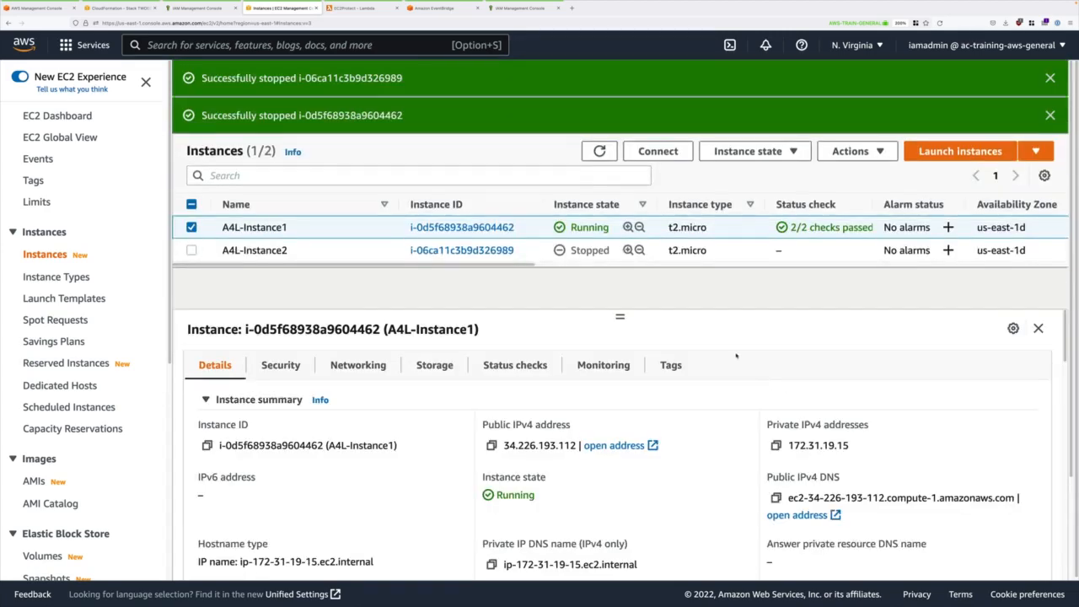
{"action": "left_click", "coordinate": [1050, 115]}
{"action": "left_click", "coordinate": [1050, 78]}
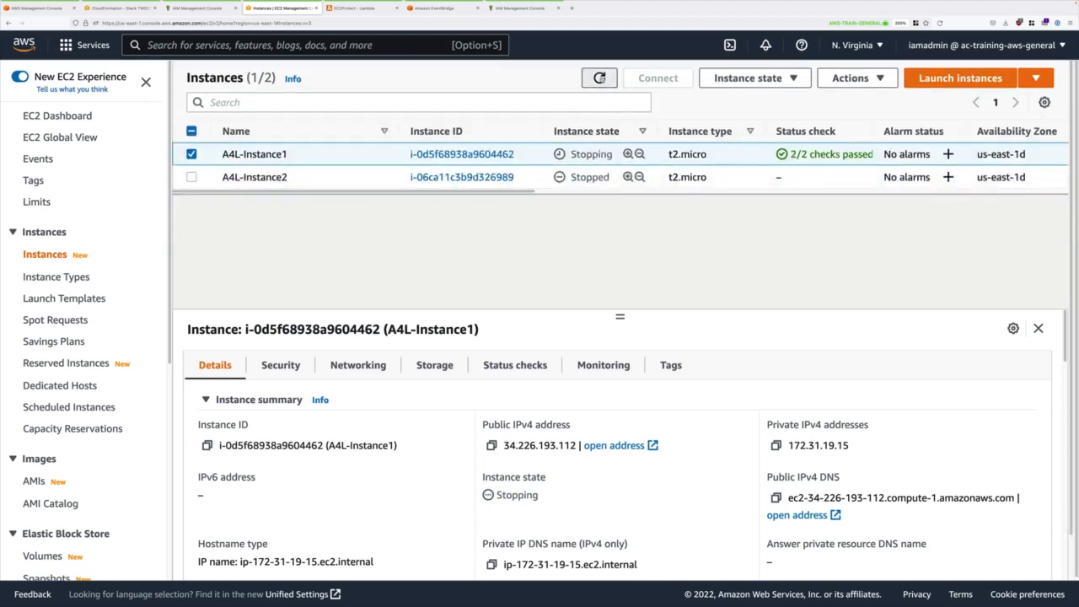
Step: Refresh the instance list repeatedly and check how the state of A4L-Instance1 changes after the stop request
{"action": "left_click", "coordinate": [600, 78]}
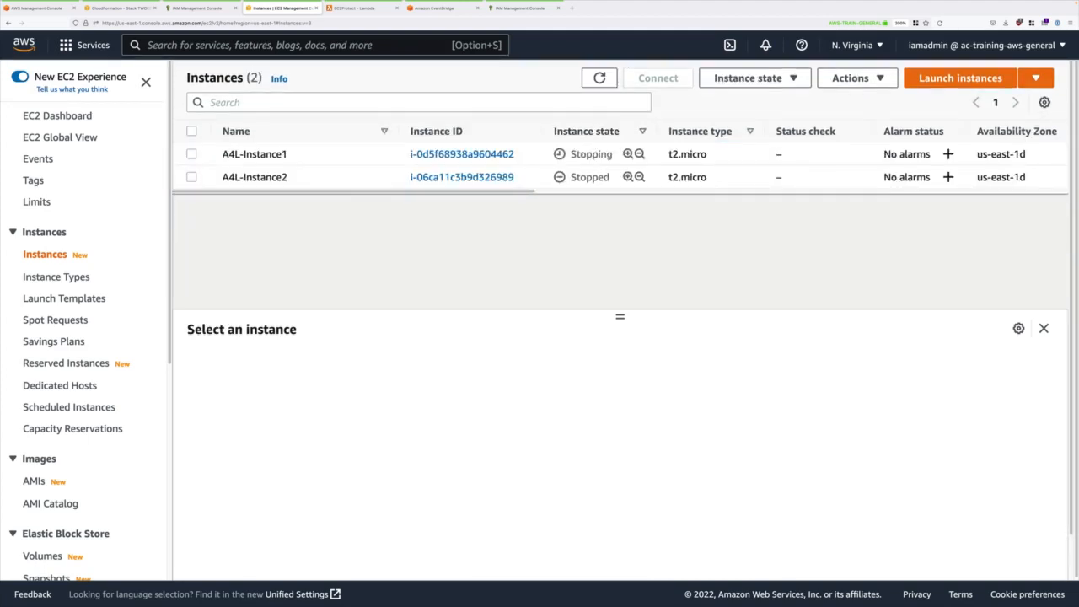
{"action": "left_click", "coordinate": [599, 77]}
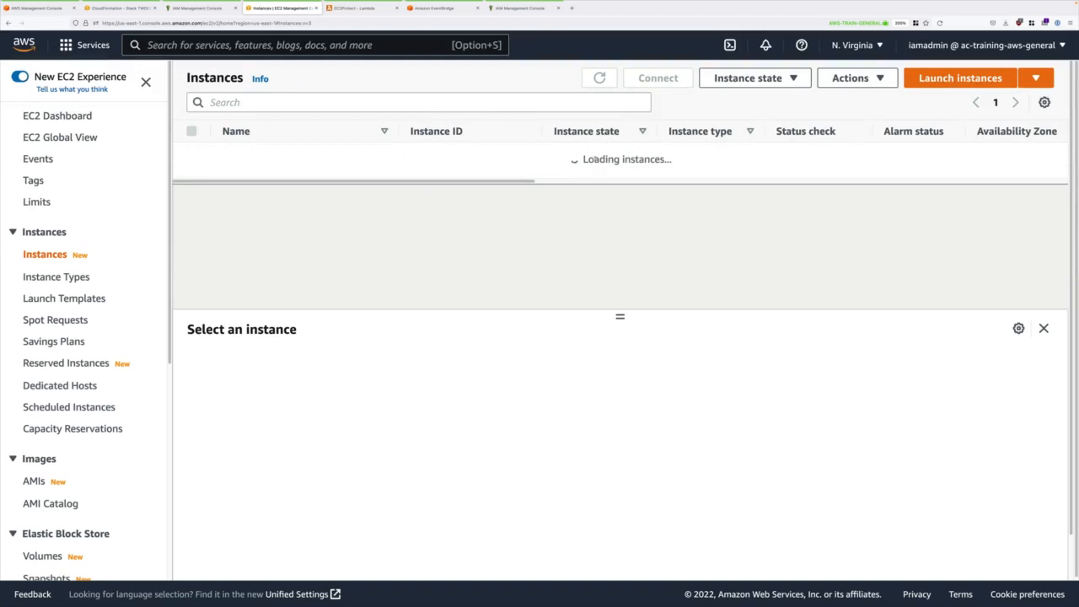
{"action": "left_click_drag", "start_coordinate": [572, 155], "coordinate": [613, 154]}
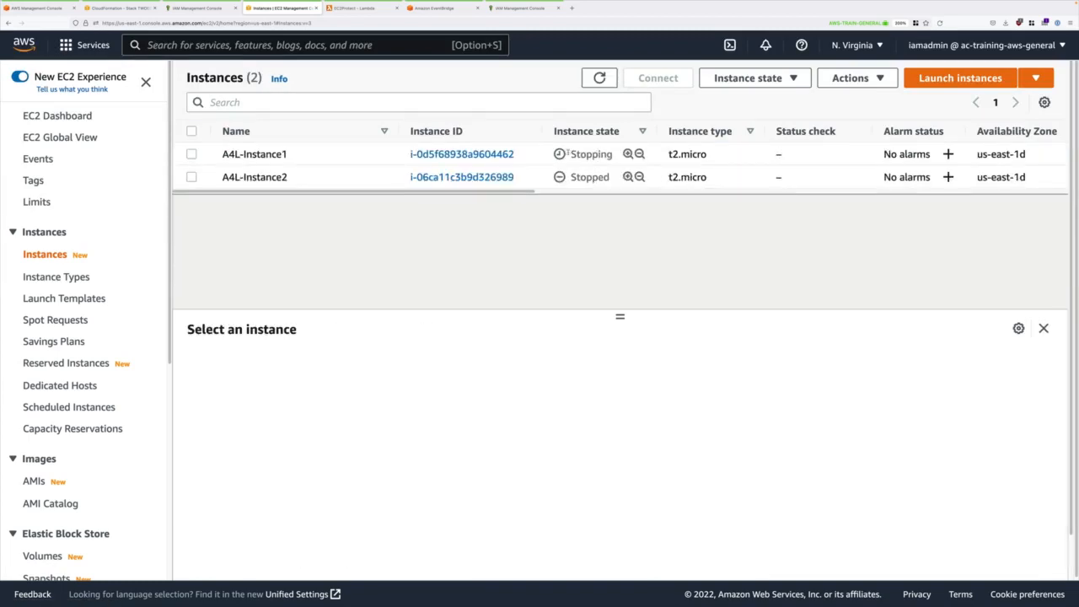
{"action": "left_click_drag", "start_coordinate": [569, 154], "coordinate": [614, 155]}
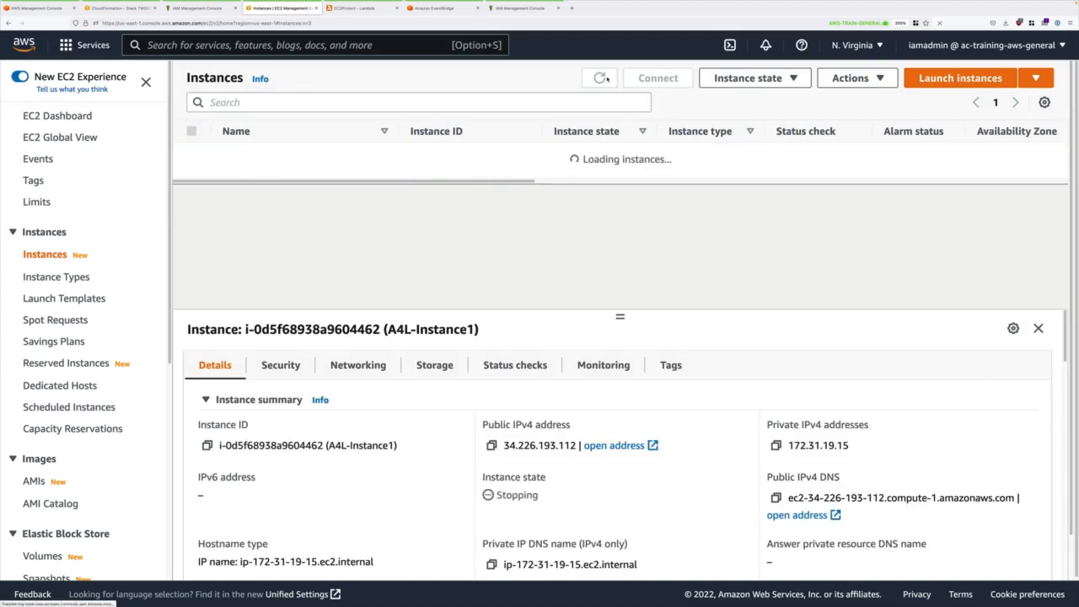
{"action": "left_click", "coordinate": [600, 77]}
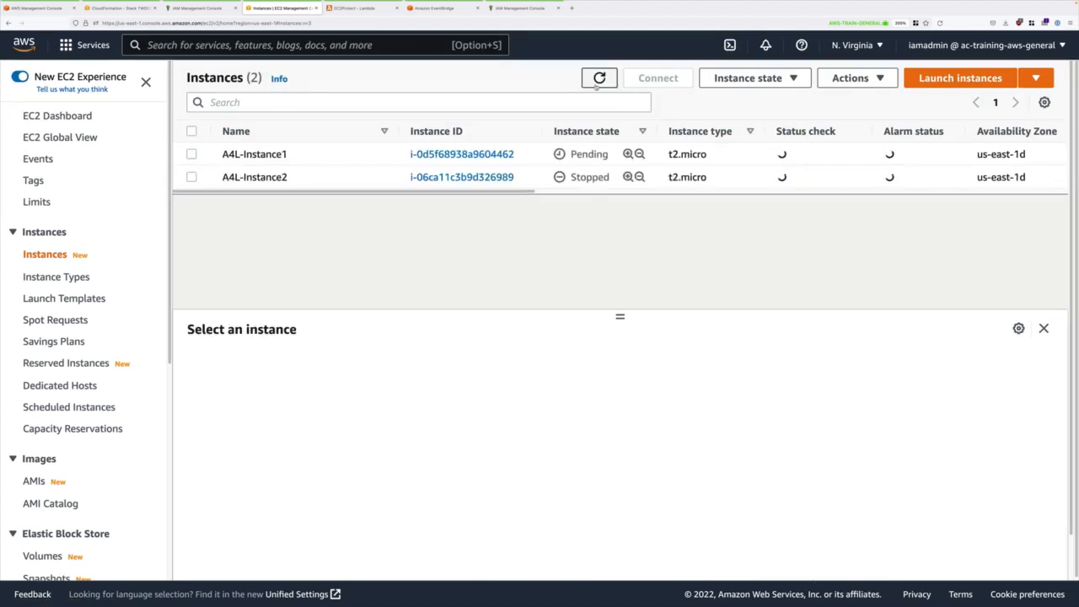
{"action": "left_click_drag", "start_coordinate": [594, 154], "coordinate": [608, 154]}
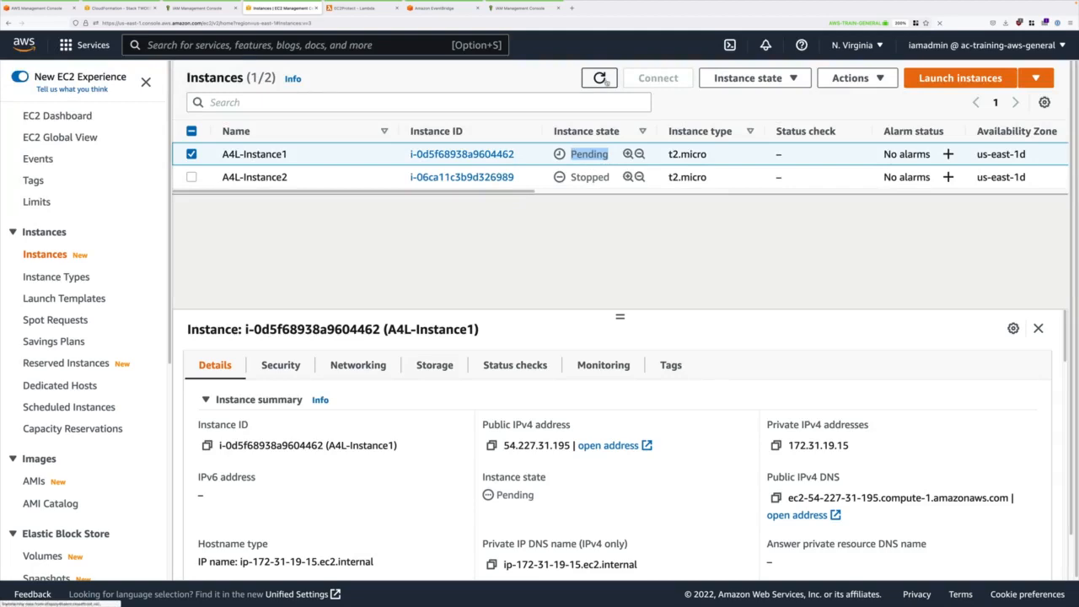
{"action": "left_click", "coordinate": [600, 78]}
{"action": "left_click_drag", "start_coordinate": [572, 154], "coordinate": [611, 155]}
{"action": "left_click", "coordinate": [600, 78]}
{"action": "left_click", "coordinate": [606, 81]}
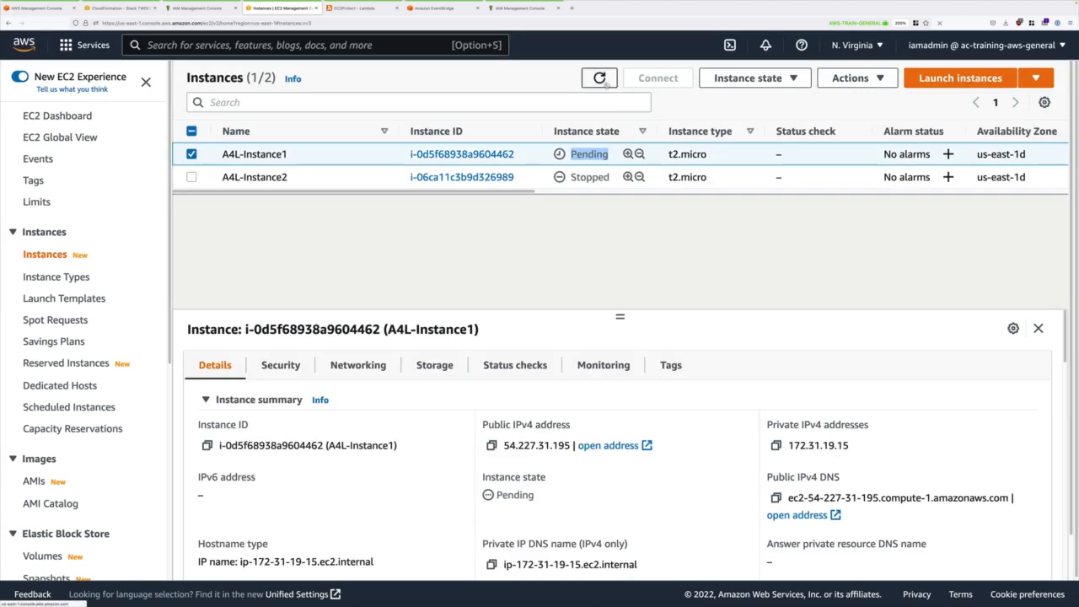
{"action": "left_click", "coordinate": [599, 77]}
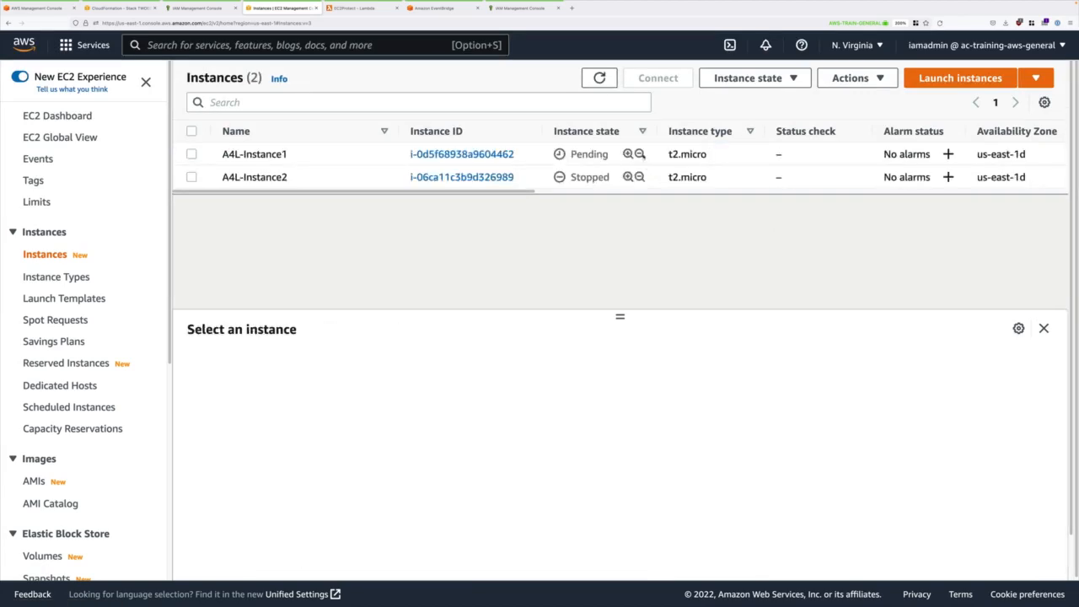
{"action": "left_click", "coordinate": [600, 79]}
{"action": "left_click", "coordinate": [601, 79]}
{"action": "left_click", "coordinate": [605, 79]}
{"action": "left_click", "coordinate": [610, 78]}
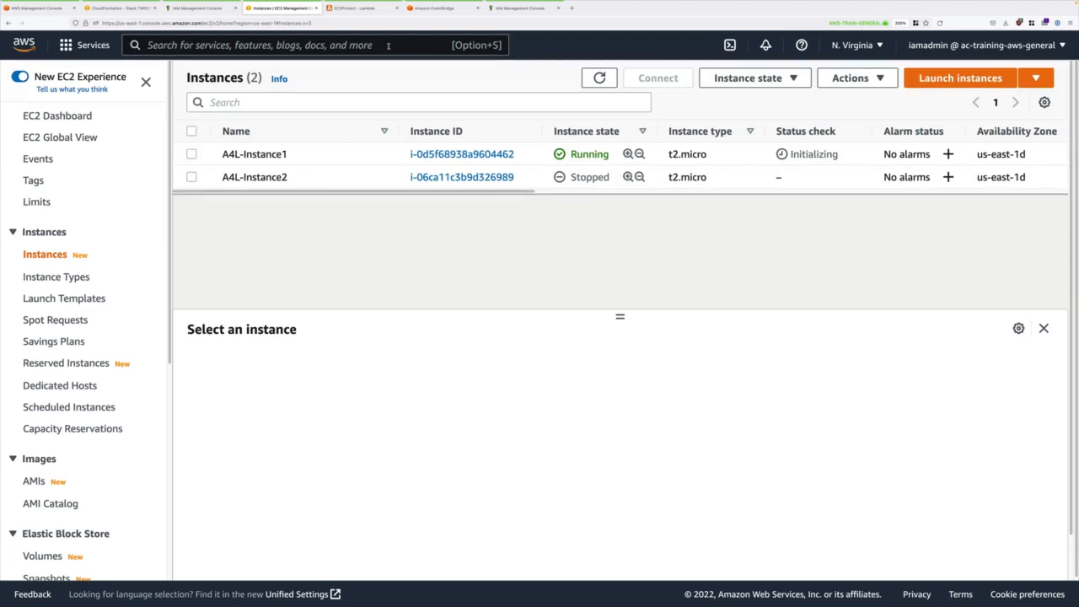
Step: Find CloudWatch, open it in a separate browser tab, and show its log groups
{"action": "left_click", "coordinate": [310, 47]}
{"action": "type", "text": "cloudwatch"}
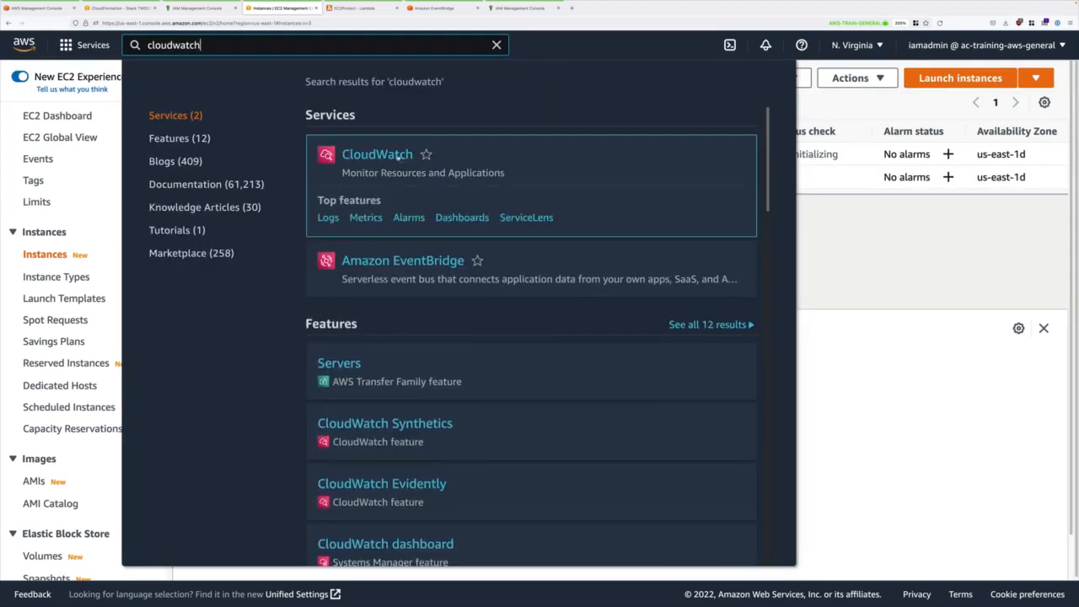
{"action": "right_click", "coordinate": [397, 157]}
{"action": "left_click", "coordinate": [409, 161]}
{"action": "left_click", "coordinate": [359, 8]}
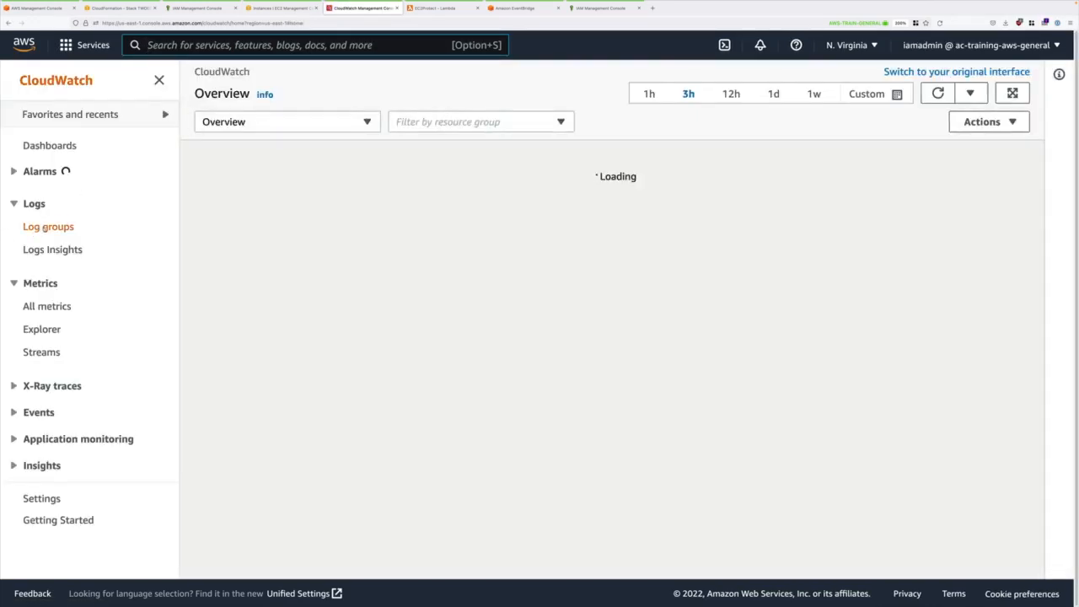
{"action": "left_click", "coordinate": [48, 226]}
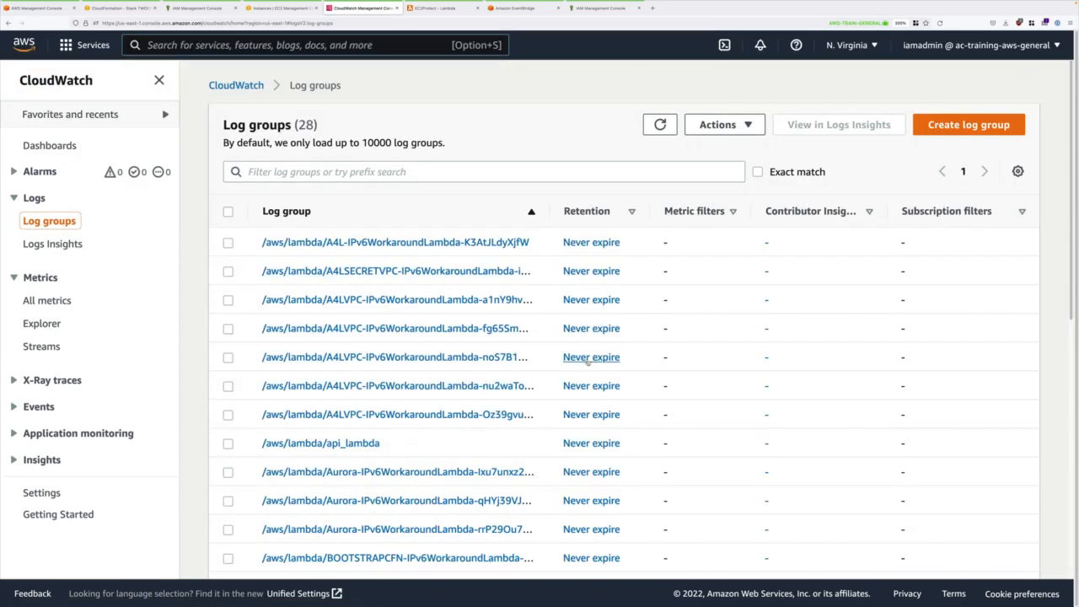
Step: Open the /aws/lambda/EC2Protect log group and its 2022/05/24 log stream
{"action": "scroll", "coordinate": [586, 366], "scroll_direction": "down", "scroll_amount": 1}
{"action": "scroll", "coordinate": [584, 365], "scroll_direction": "down", "scroll_amount": 5}
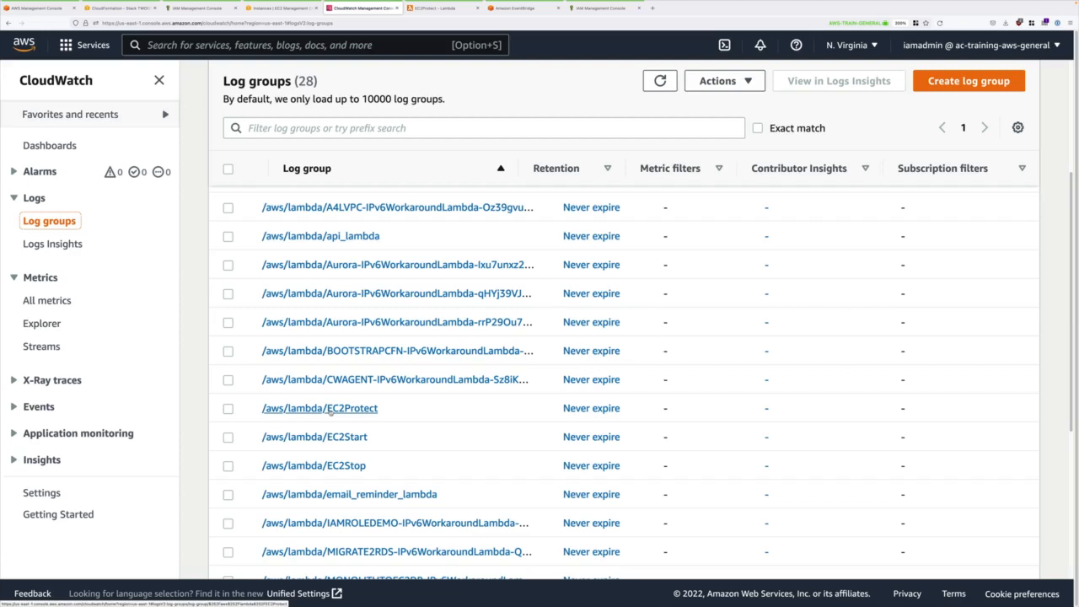
{"action": "left_click", "coordinate": [331, 410]}
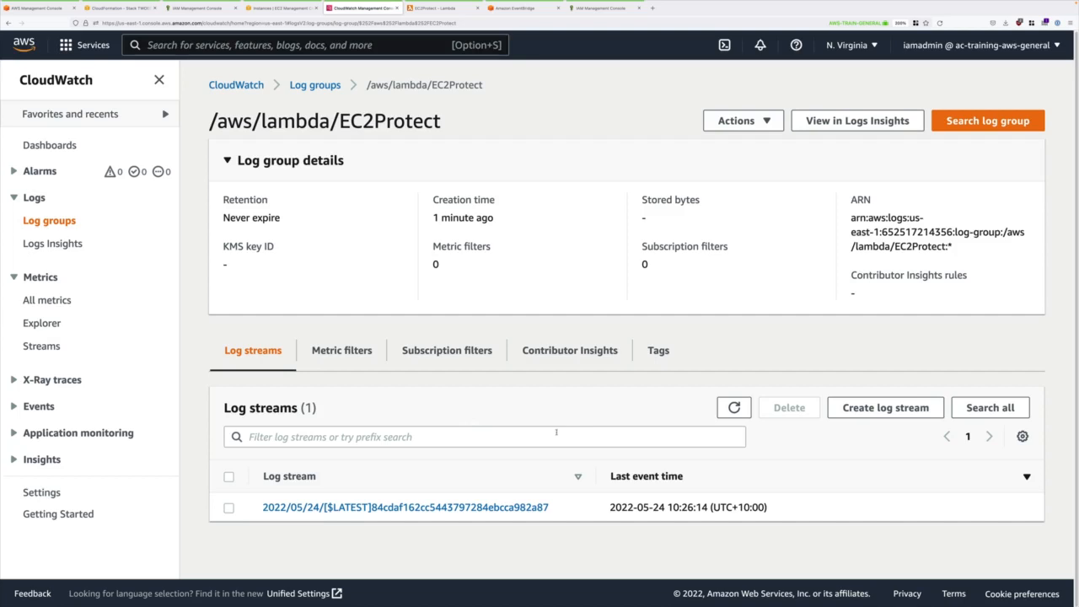
{"action": "left_click", "coordinate": [435, 507]}
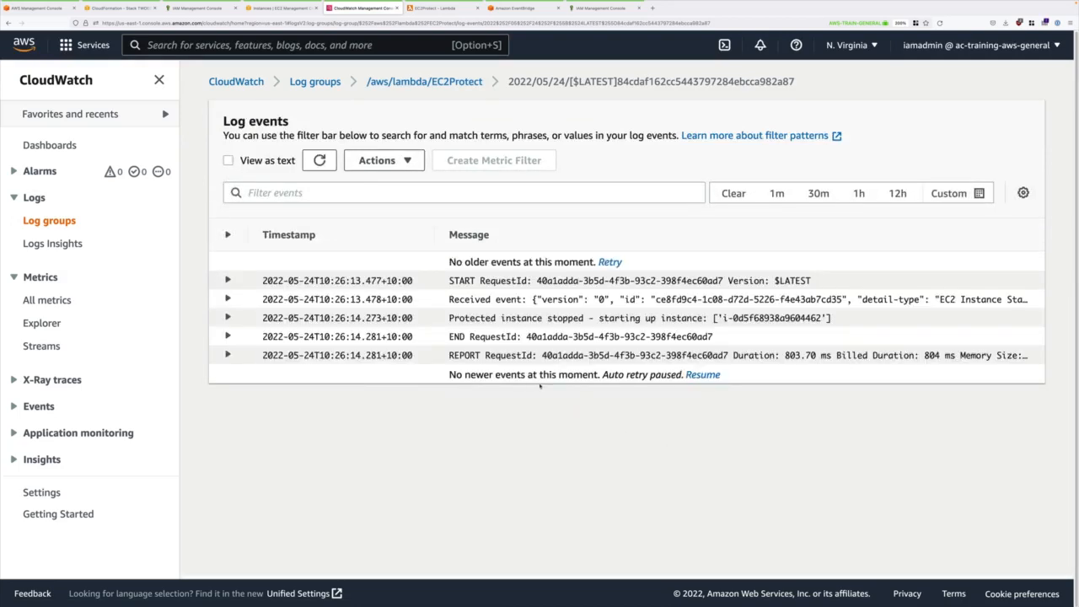
Step: Expand the Received event log entry and examine its detail block, source, time and region fields
{"action": "left_click", "coordinate": [228, 301]}
{"action": "scroll", "coordinate": [741, 416], "scroll_direction": "down", "scroll_amount": 1}
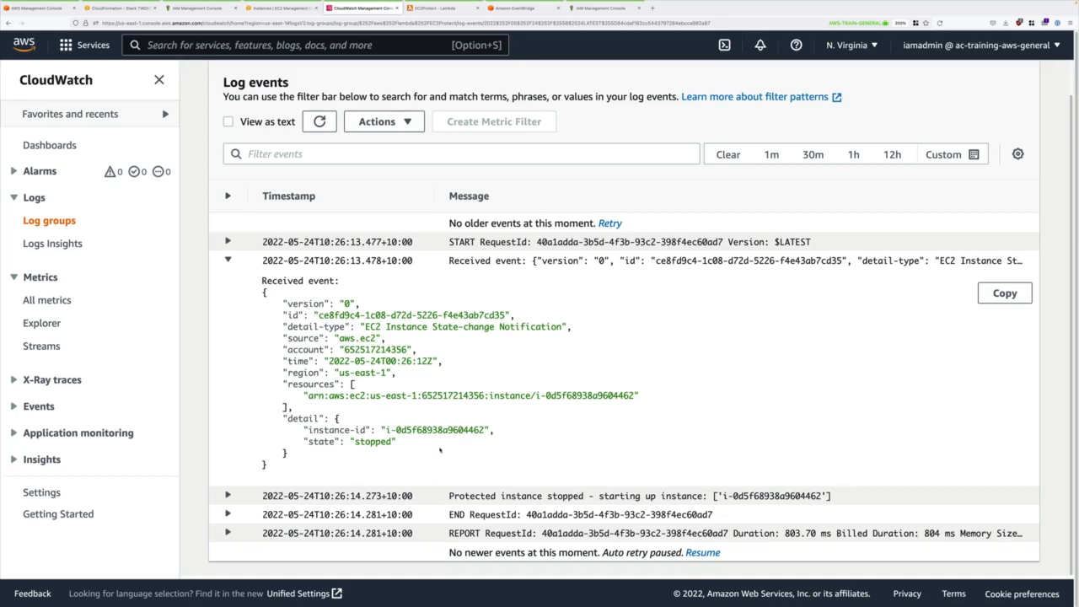
{"action": "left_click_drag", "start_coordinate": [396, 442], "coordinate": [281, 416]}
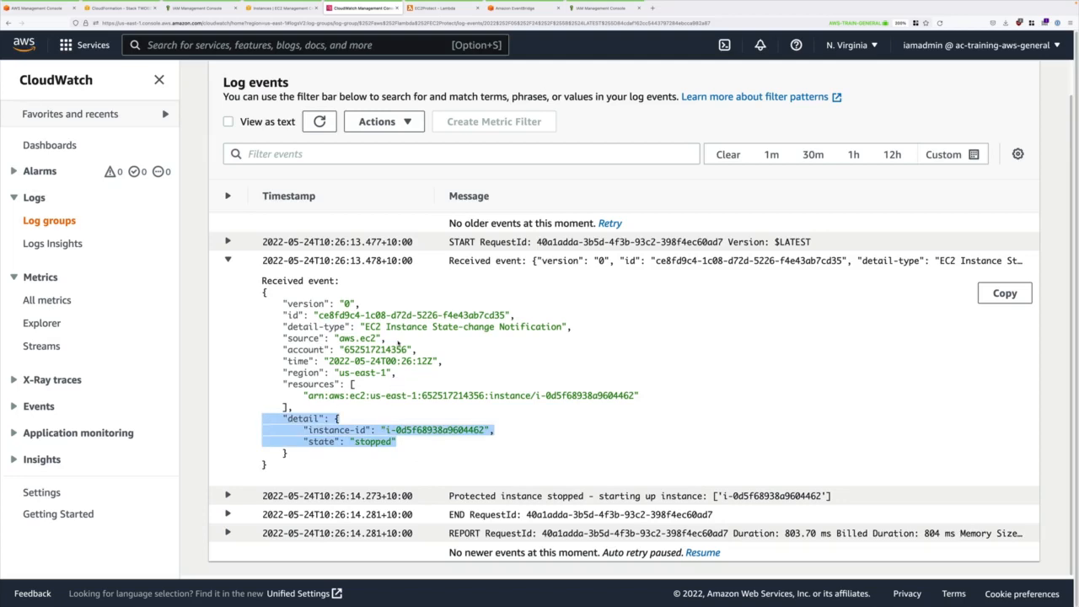
{"action": "left_click_drag", "start_coordinate": [398, 342], "coordinate": [276, 339]}
{"action": "left_click_drag", "start_coordinate": [444, 361], "coordinate": [270, 356]}
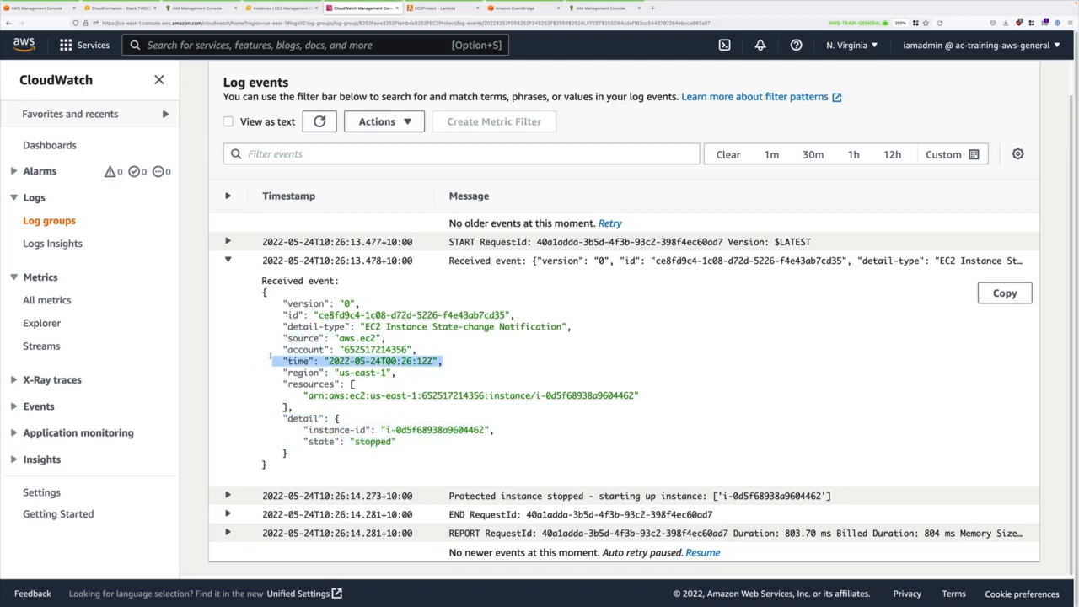
{"action": "left_click_drag", "start_coordinate": [398, 373], "coordinate": [283, 373]}
{"action": "left_click", "coordinate": [472, 459]}
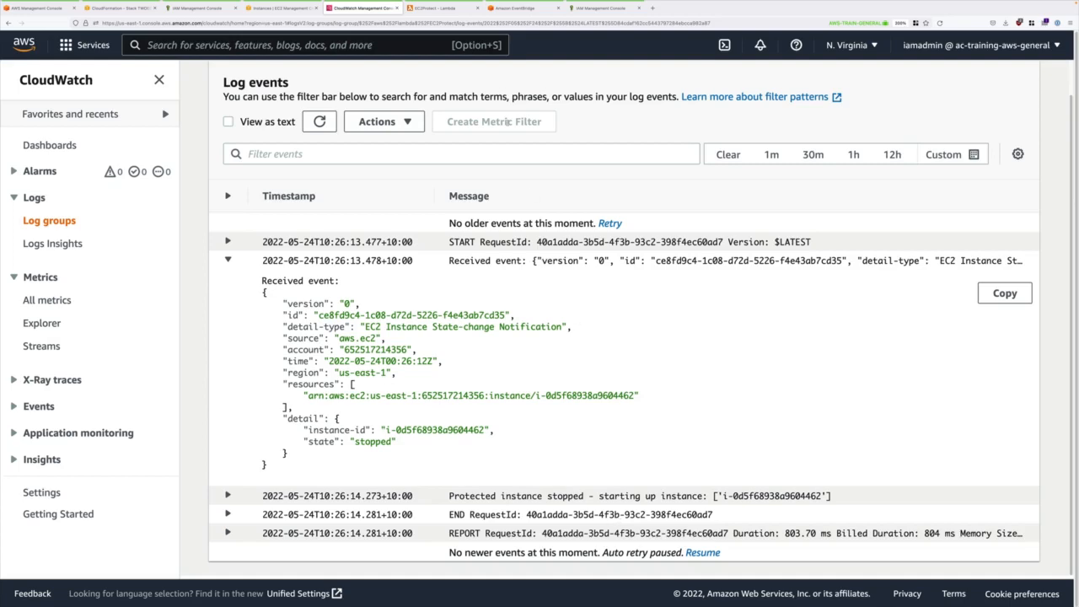
Step: Return to the EventBridge rules and start creating a new rule named EC2Stop
{"action": "left_click", "coordinate": [524, 8]}
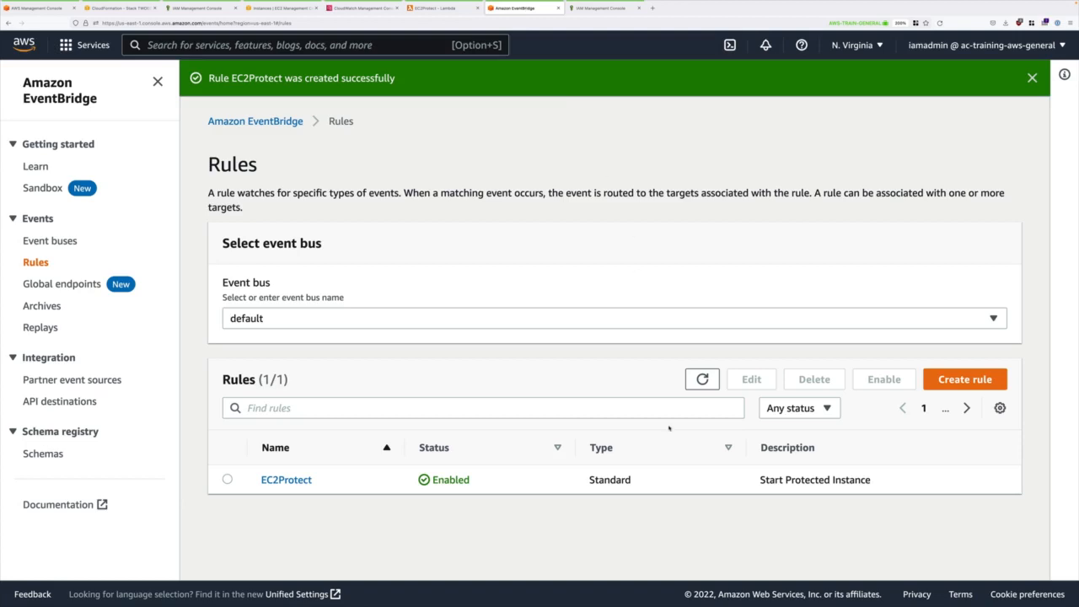
{"action": "left_click", "coordinate": [974, 380]}
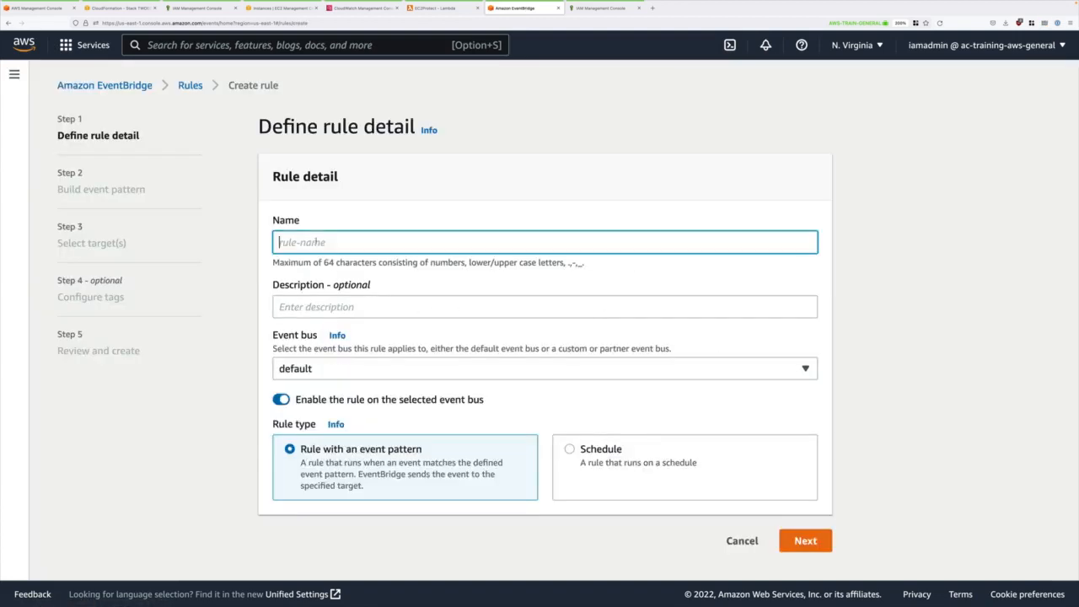
{"action": "type", "text": "EC2Stop"}
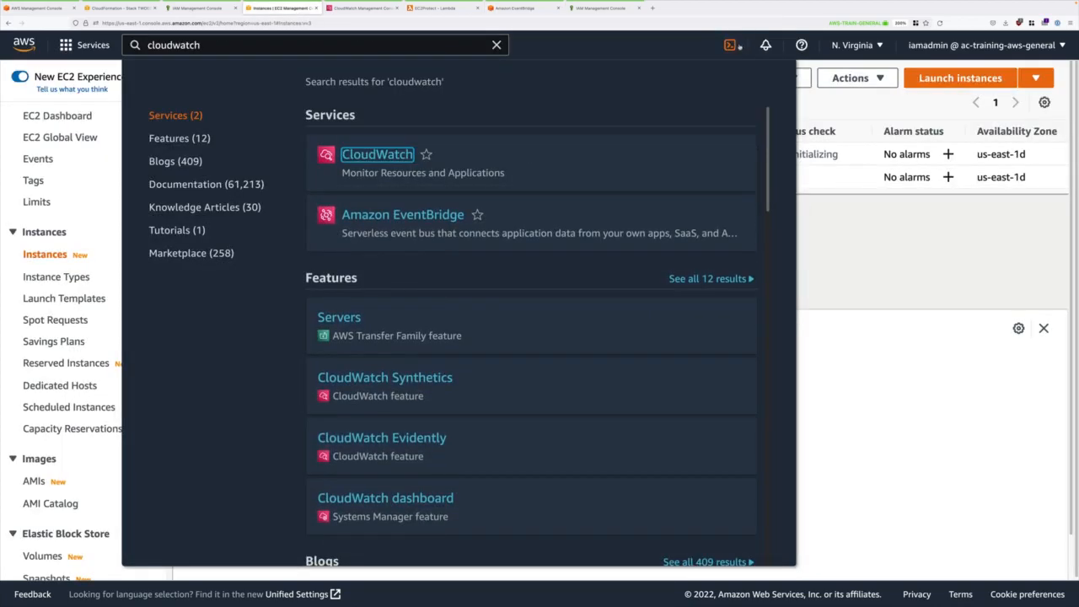
Step: Switch to the EC2 instance list, dismiss the leftover service search, and start A4L-Instance2
{"action": "left_click", "coordinate": [497, 45]}
{"action": "left_click", "coordinate": [328, 178]}
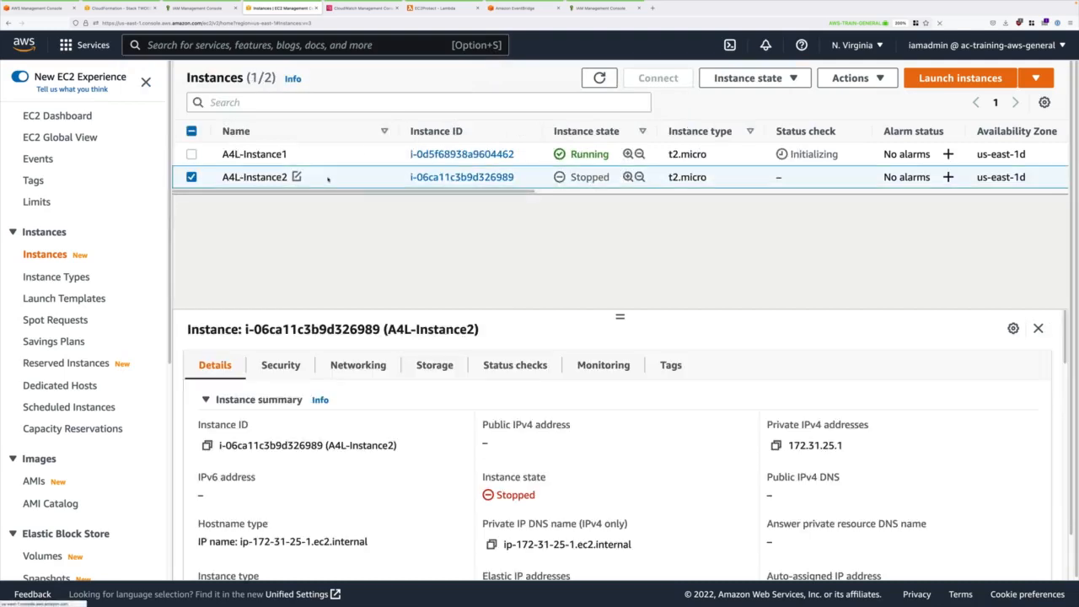
{"action": "right_click", "coordinate": [329, 179]}
{"action": "left_click", "coordinate": [368, 292]}
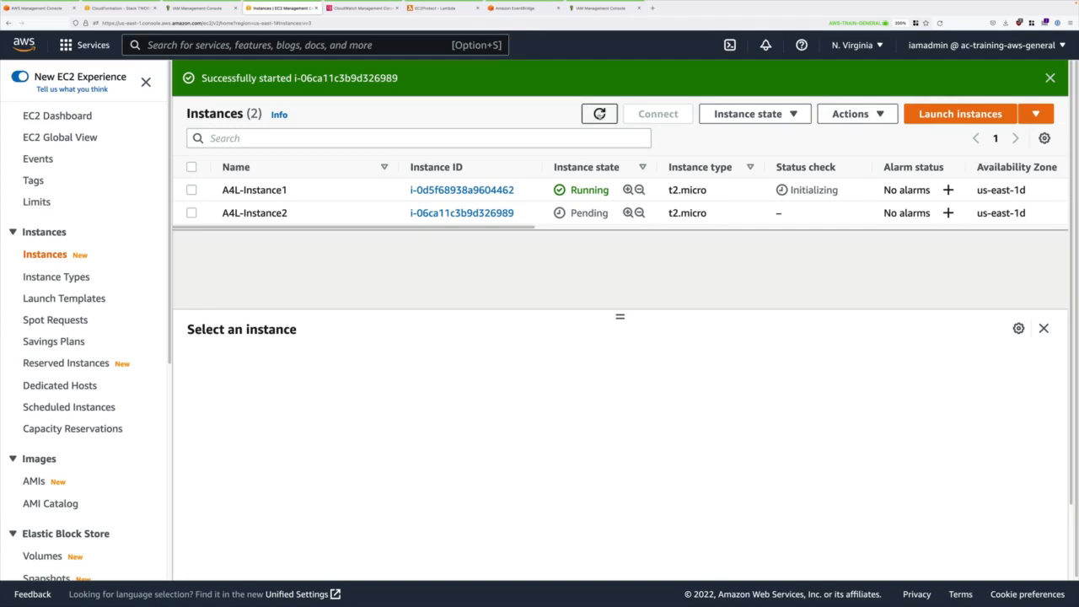
Step: Refresh the instance list repeatedly to check the state of A4L-Instance2 after the start request
{"action": "left_click", "coordinate": [600, 114]}
{"action": "left_click", "coordinate": [599, 114]}
{"action": "left_click", "coordinate": [600, 114]}
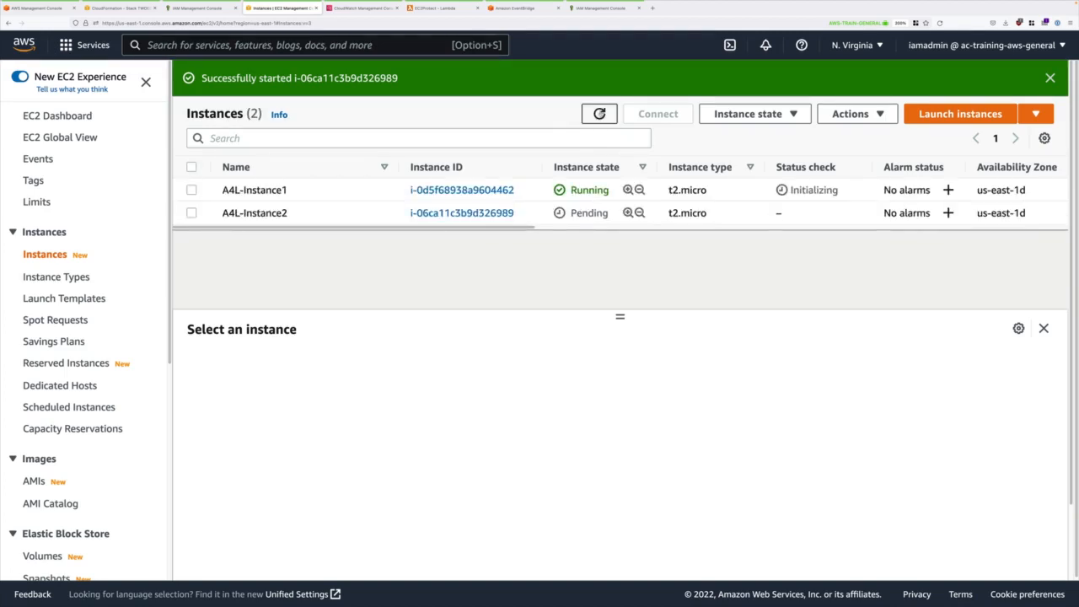
{"action": "left_click", "coordinate": [600, 113]}
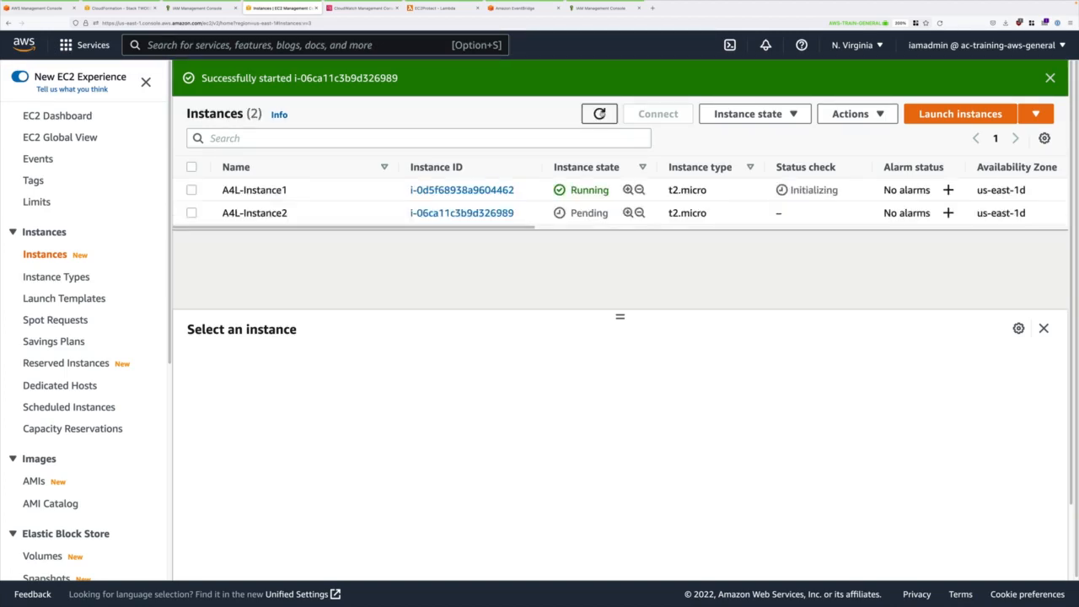
{"action": "left_click", "coordinate": [599, 114]}
{"action": "left_click", "coordinate": [599, 114]}
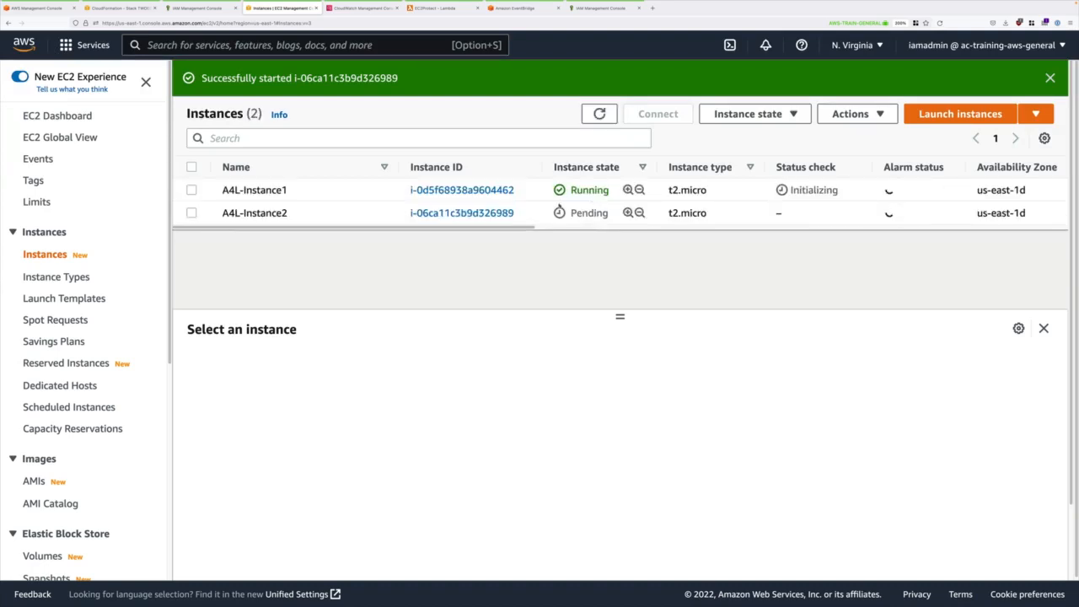
Step: Return to the EC2Stop rule in EventBridge, set its rule type to Schedule, and continue to the schedule definition
{"action": "left_click", "coordinate": [368, 10]}
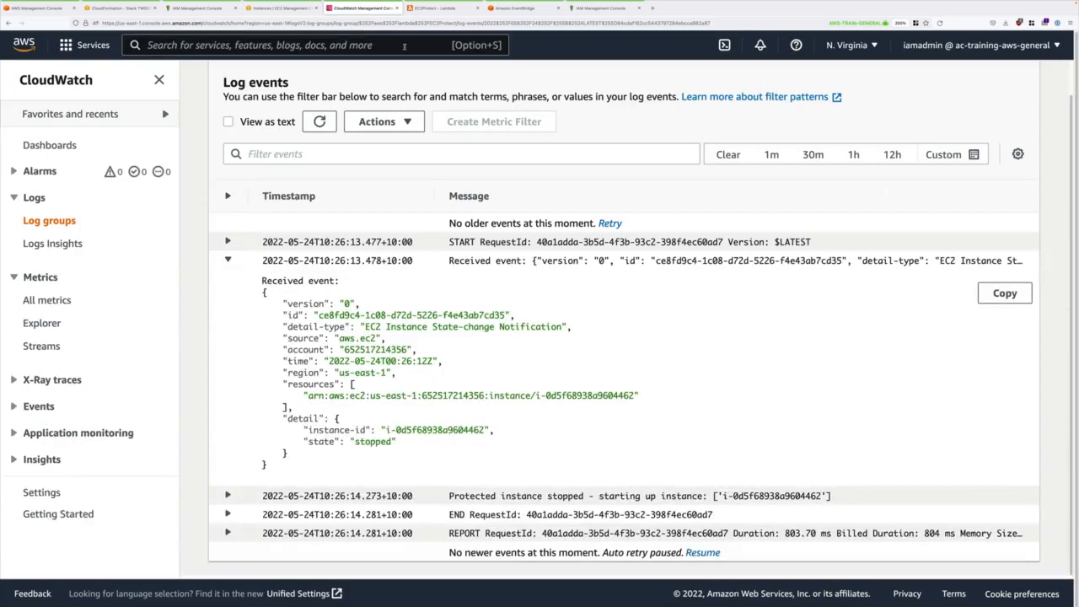
{"action": "left_click", "coordinate": [501, 12]}
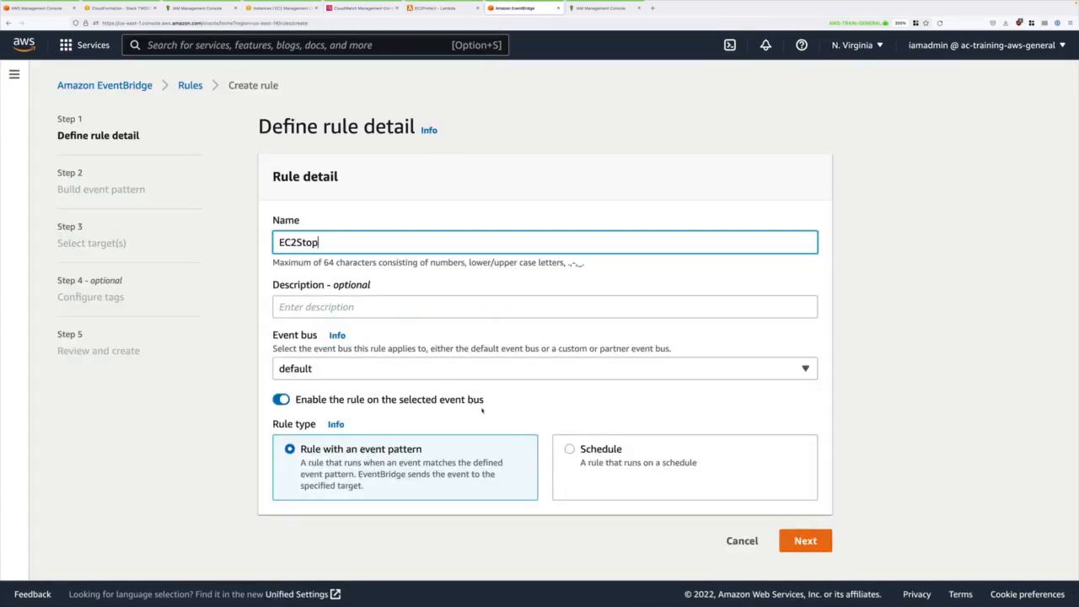
{"action": "left_click", "coordinate": [570, 450]}
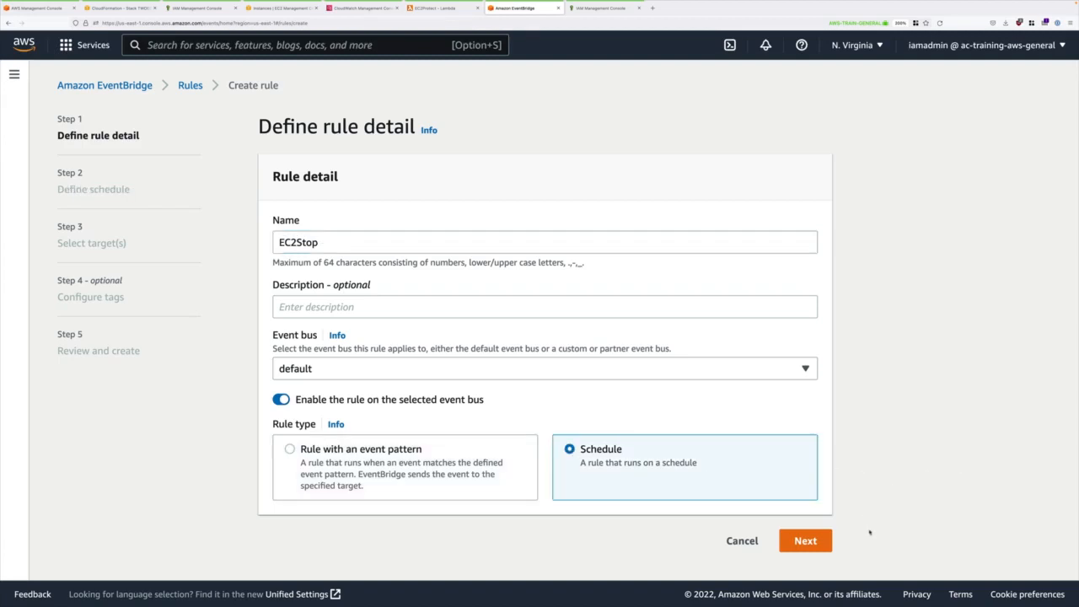
{"action": "left_click", "coordinate": [817, 542]}
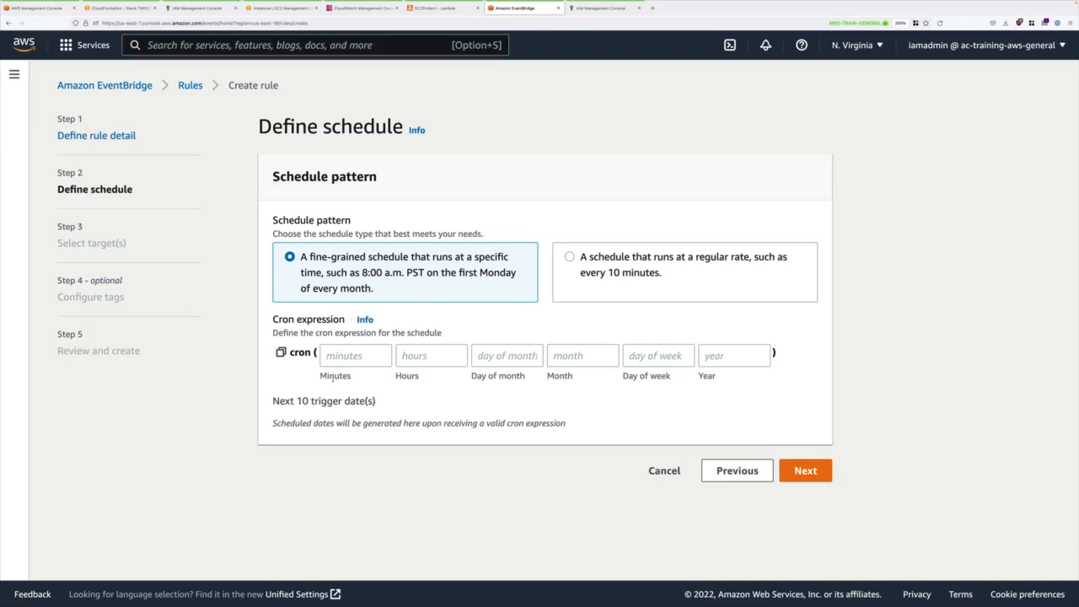
Step: Fill in the fine-grained schedule with the cron expression 50 08 ? * * *
{"action": "left_click", "coordinate": [355, 355]}
{"action": "type", "text": "50 08 ? * * *"}
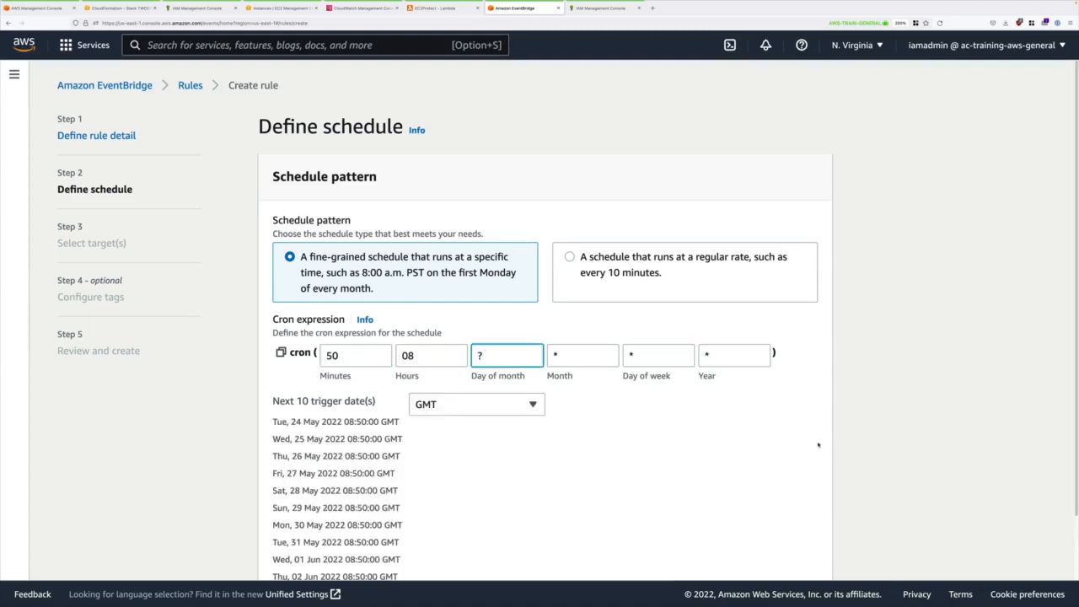
{"action": "left_click", "coordinate": [857, 444]}
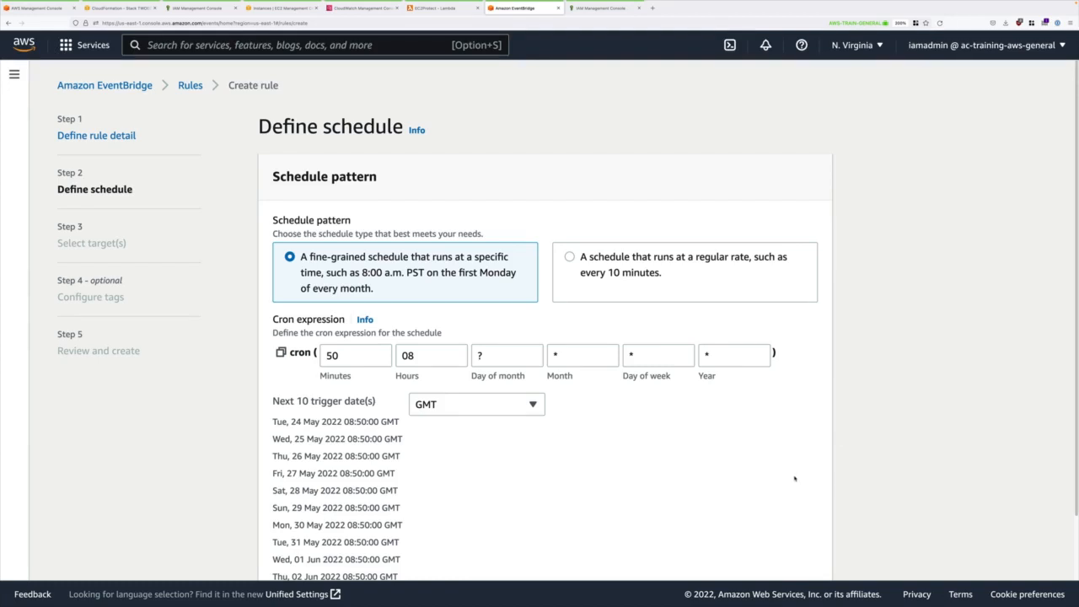
{"action": "scroll", "coordinate": [795, 478], "scroll_direction": "down", "scroll_amount": 1}
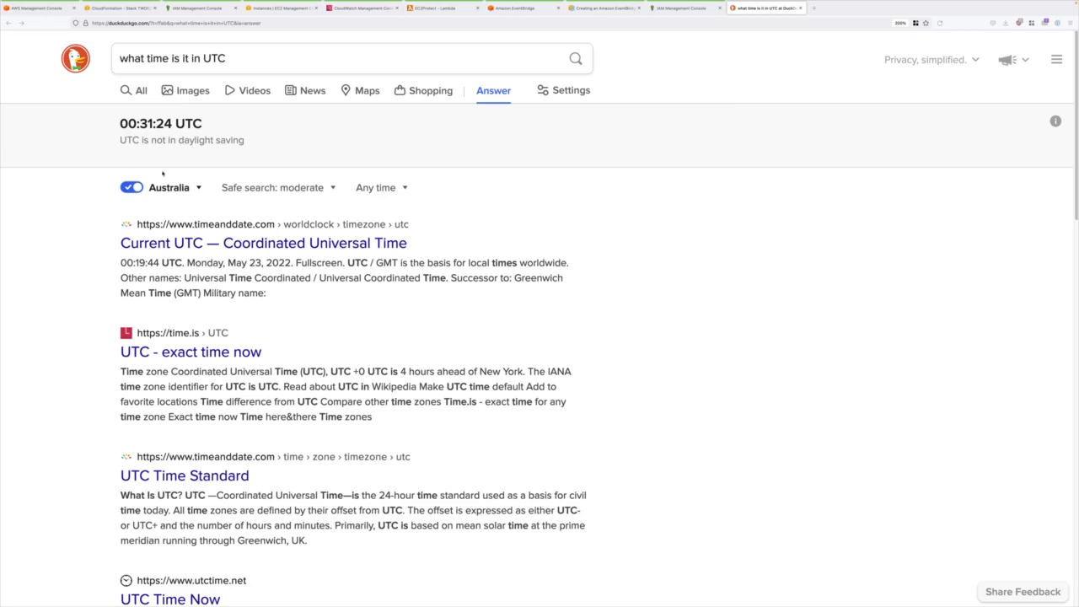
Step: Check the current UTC time, set the cron schedule to minute 35 and hour 00, and continue to target selection
{"action": "left_click_drag", "start_coordinate": [120, 124], "coordinate": [172, 124]}
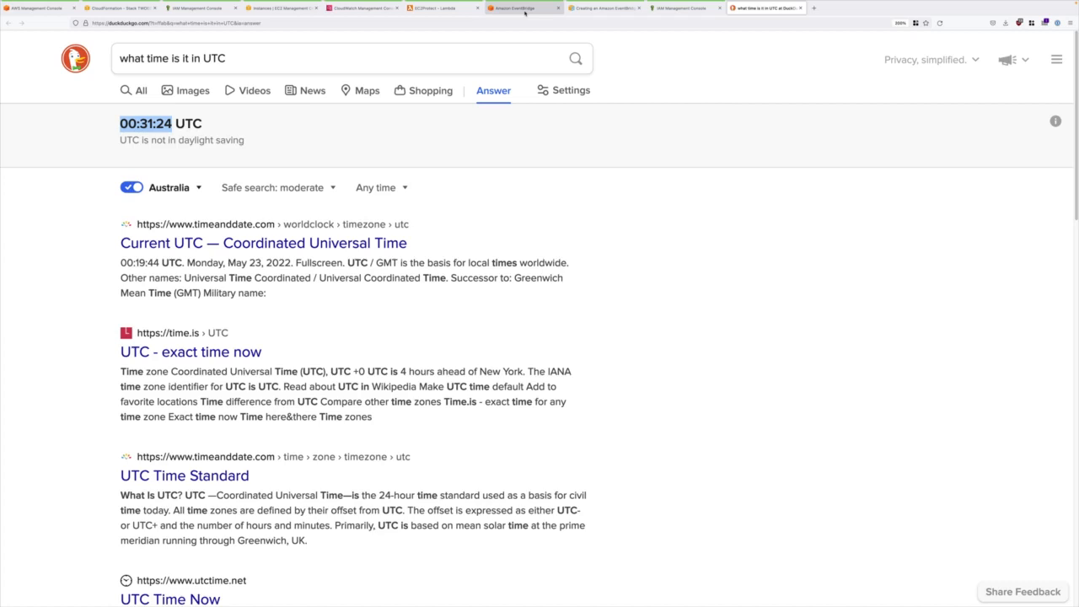
{"action": "left_click", "coordinate": [525, 11]}
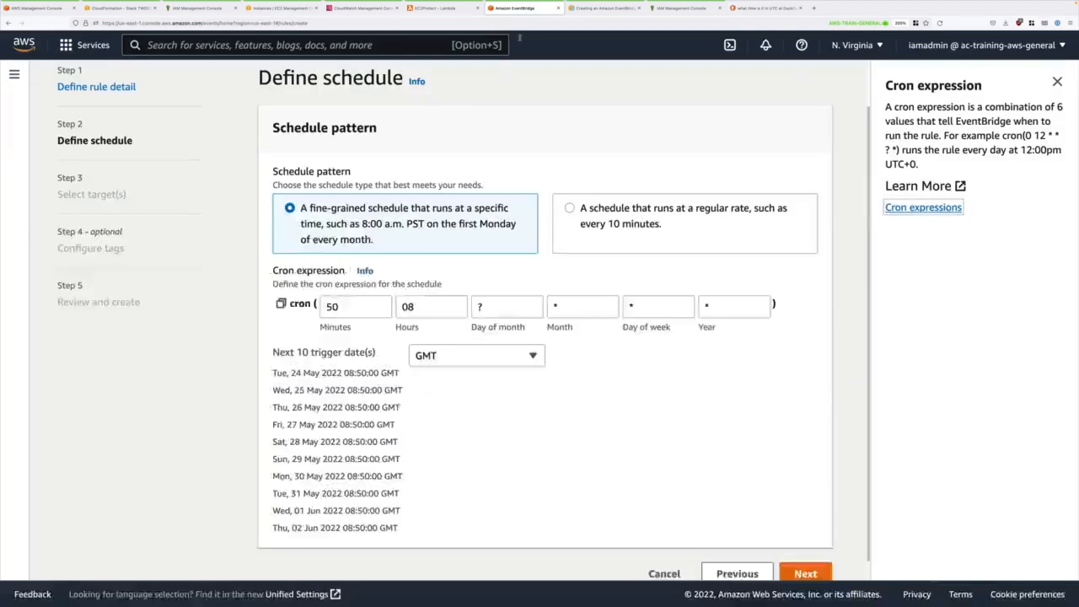
{"action": "double_click", "coordinate": [348, 309]}
{"action": "type", "text": "0"}
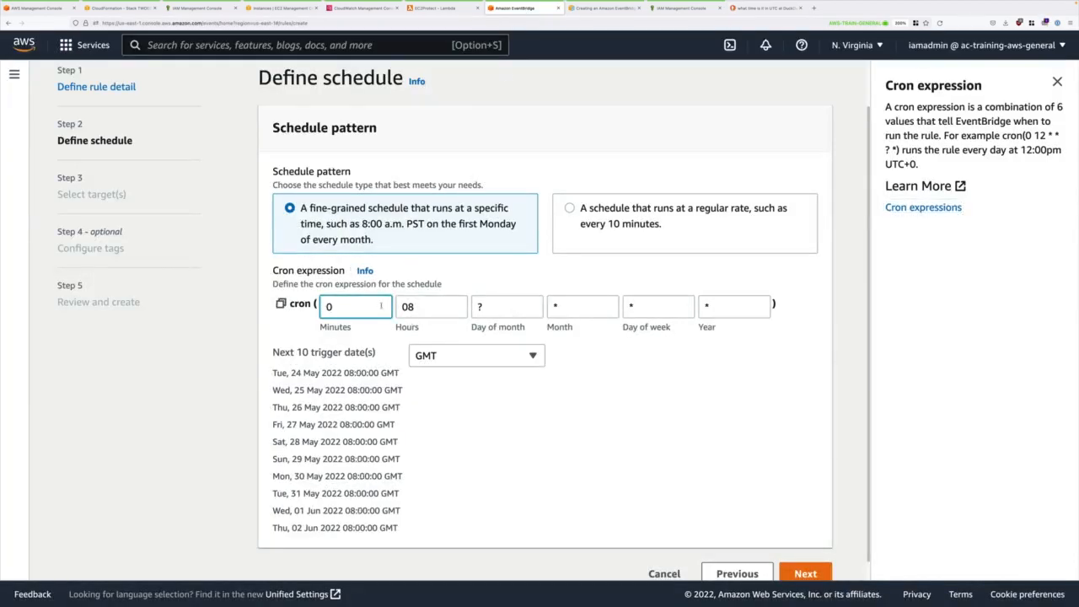
{"action": "key", "text": "BackSpace"}
{"action": "type", "text": "35"}
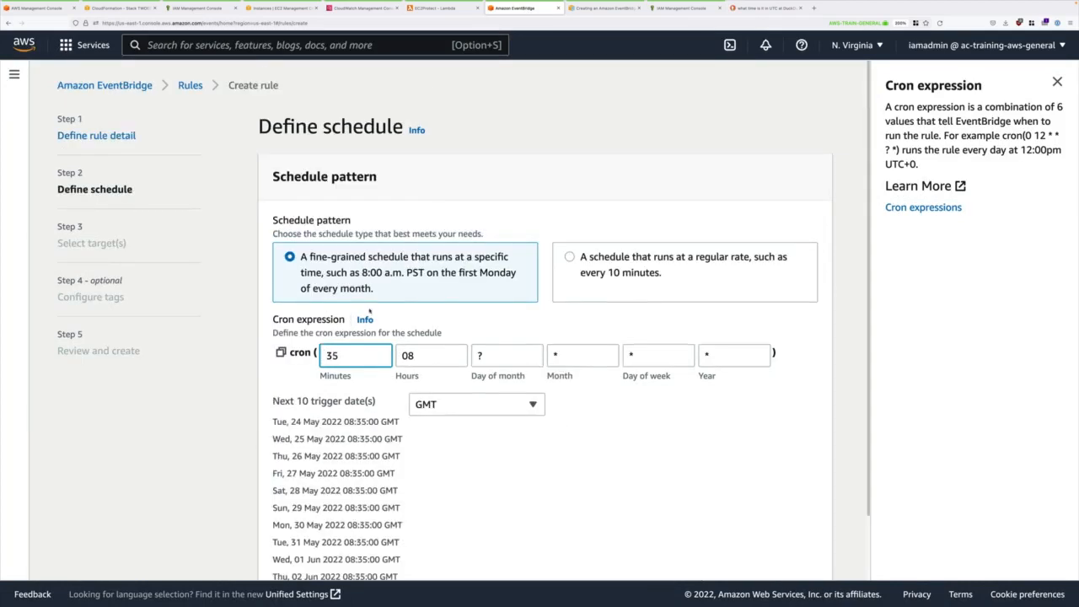
{"action": "double_click", "coordinate": [410, 355]}
{"action": "type", "text": "00"}
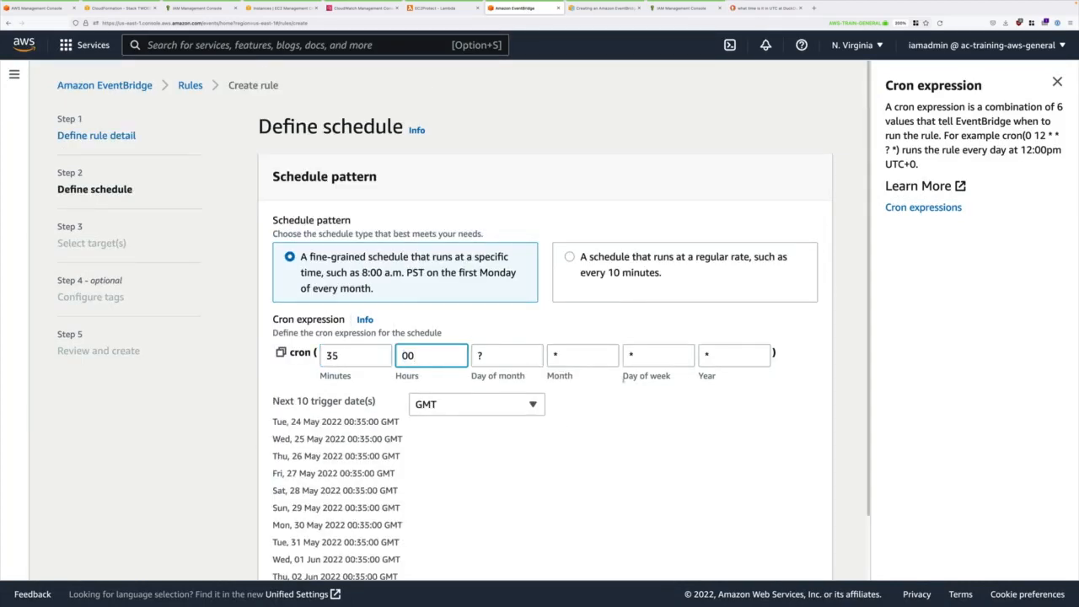
{"action": "scroll", "coordinate": [624, 455], "scroll_direction": "down", "scroll_amount": 2}
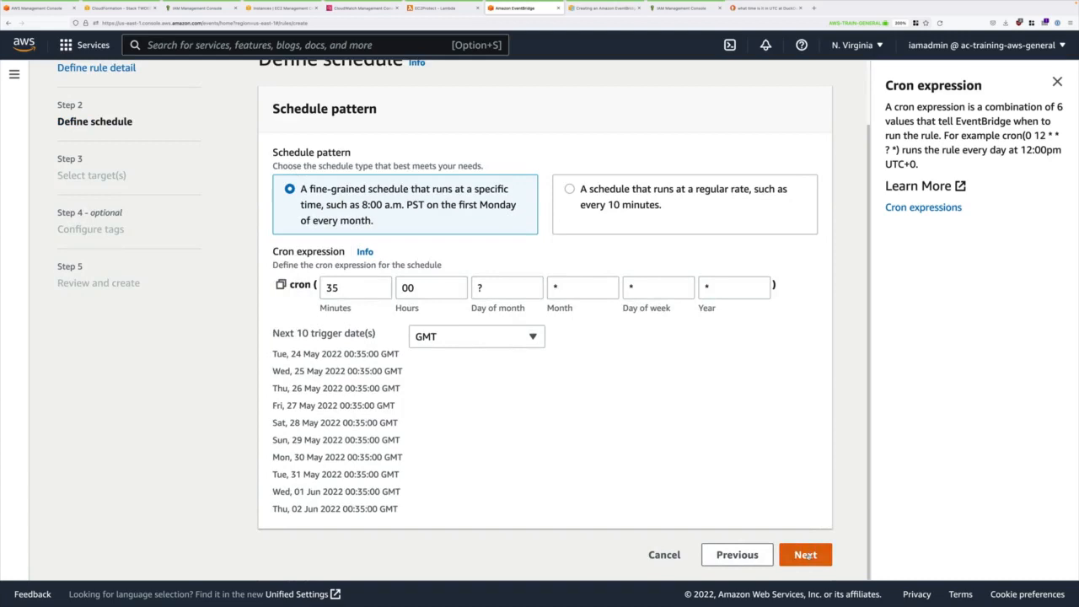
{"action": "left_click", "coordinate": [807, 555]}
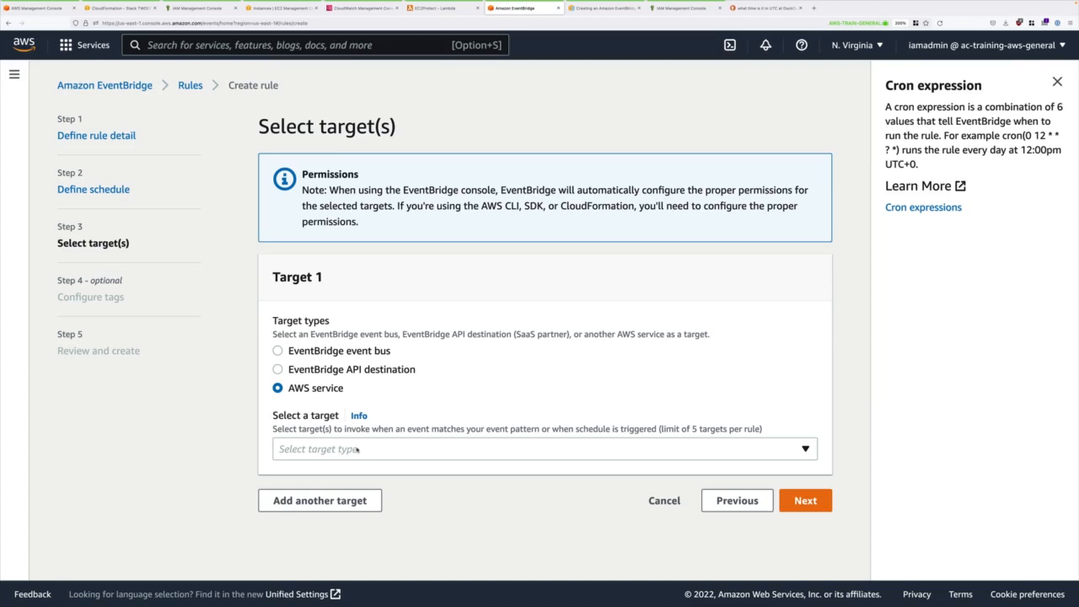
Step: Set the rule's target to a Lambda function and choose the EC2Stop function
{"action": "left_click", "coordinate": [356, 449]}
{"action": "scroll", "coordinate": [363, 323], "scroll_direction": "down", "scroll_amount": 4}
{"action": "scroll", "coordinate": [363, 323], "scroll_direction": "up", "scroll_amount": 2}
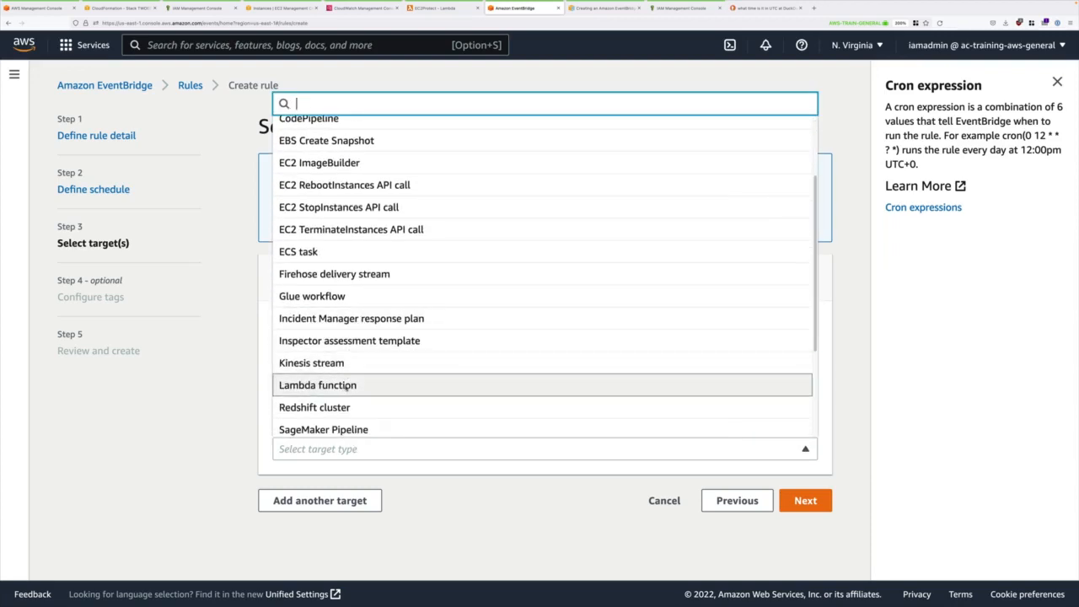
{"action": "left_click", "coordinate": [347, 385]}
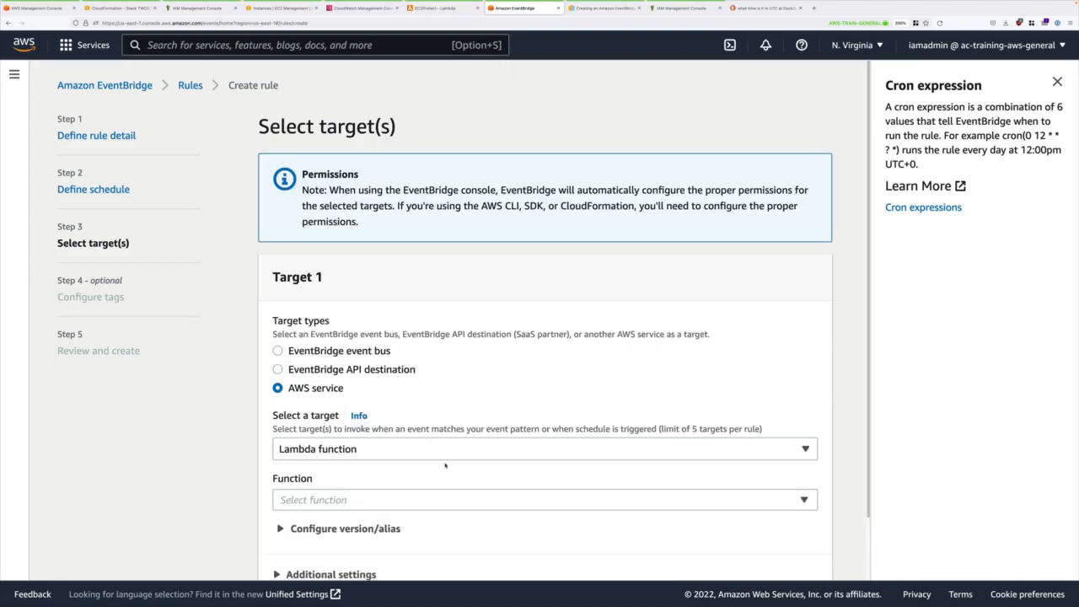
{"action": "scroll", "coordinate": [354, 405], "scroll_direction": "down", "scroll_amount": 2}
{"action": "left_click", "coordinate": [362, 434]}
{"action": "left_click", "coordinate": [336, 478]}
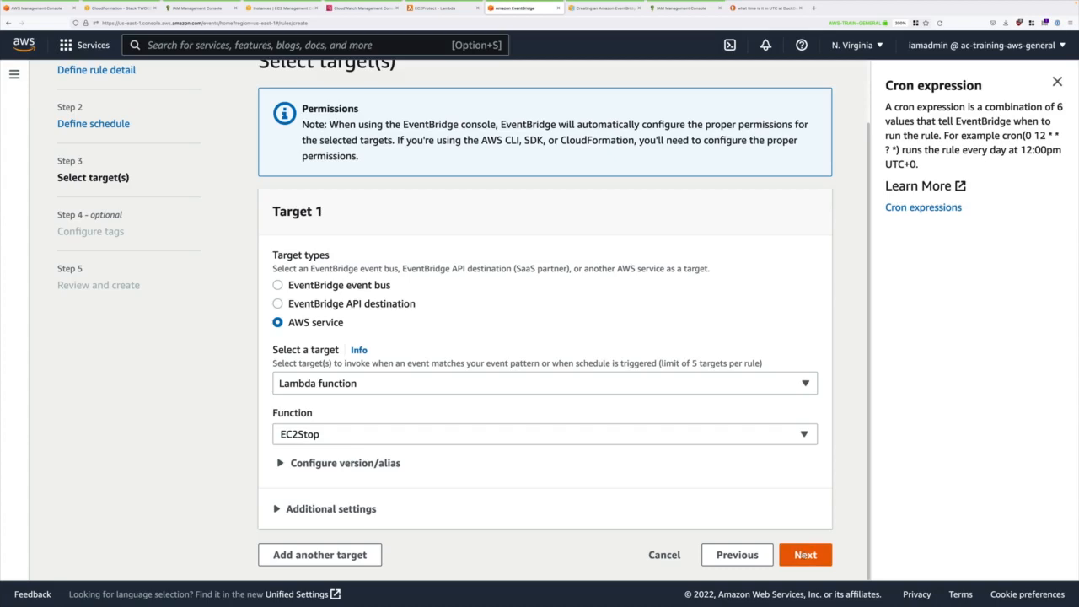
Step: Skip the tags, review the EC2Stop rule's settings, and create the rule
{"action": "left_click", "coordinate": [806, 555]}
{"action": "left_click", "coordinate": [806, 342]}
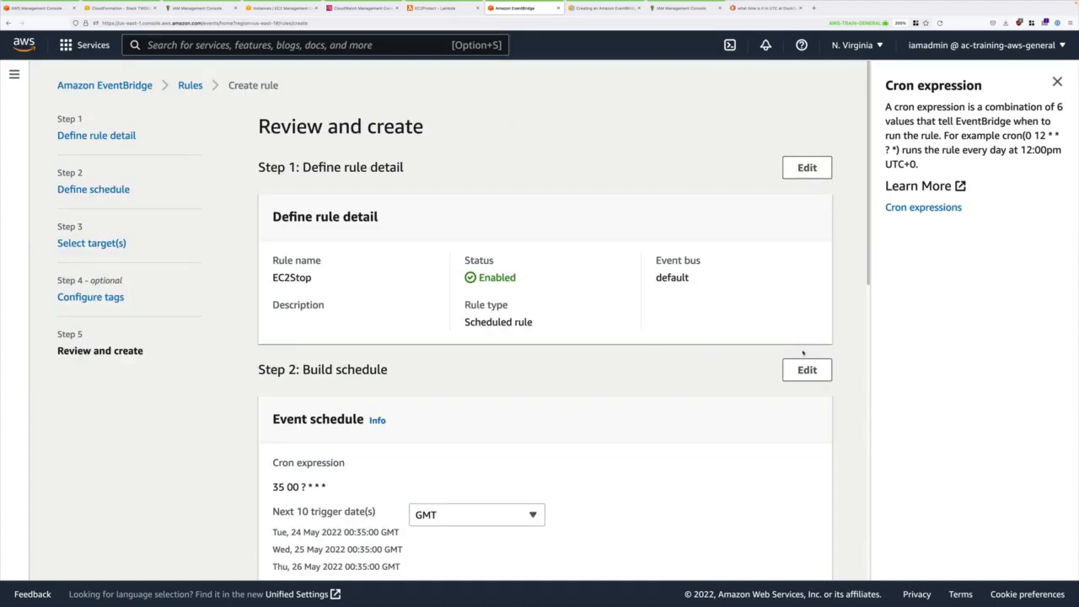
{"action": "scroll", "coordinate": [827, 454], "scroll_direction": "down", "scroll_amount": 5}
{"action": "scroll", "coordinate": [827, 454], "scroll_direction": "down", "scroll_amount": 3}
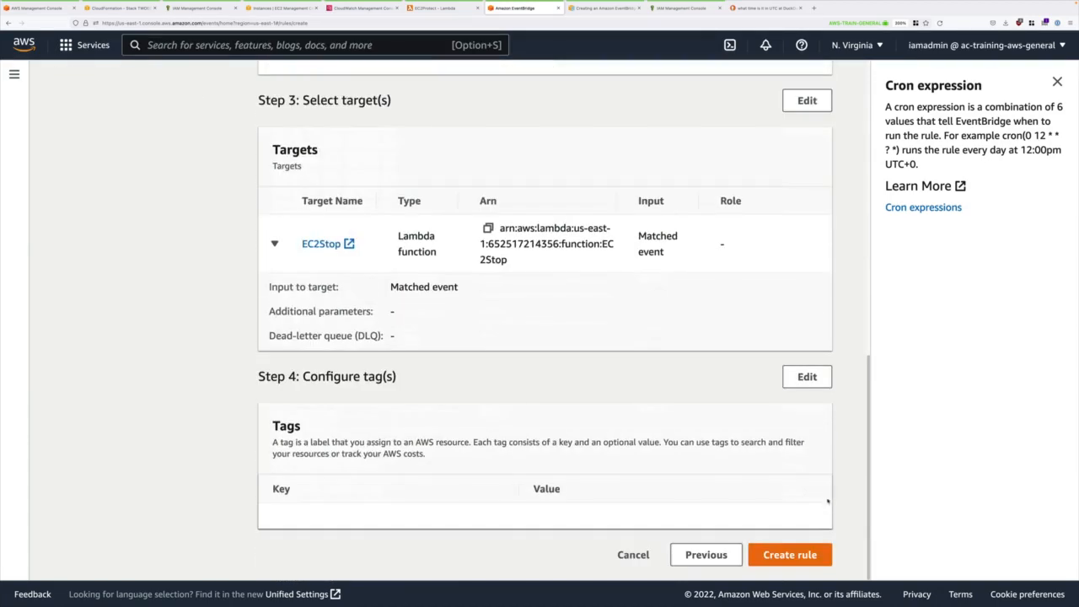
{"action": "left_click", "coordinate": [801, 555]}
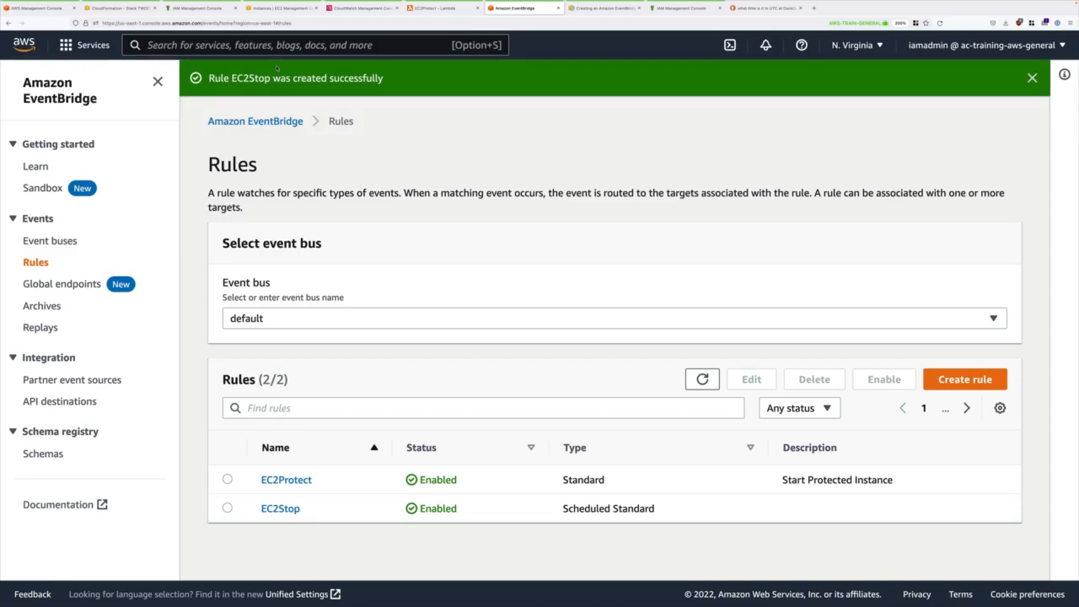
Step: Monitor the EC2 instances list, refreshing it repeatedly to check whether the scheduled rule stops A4L-Instance1 and A4L-Instance2
{"action": "left_click", "coordinate": [281, 7]}
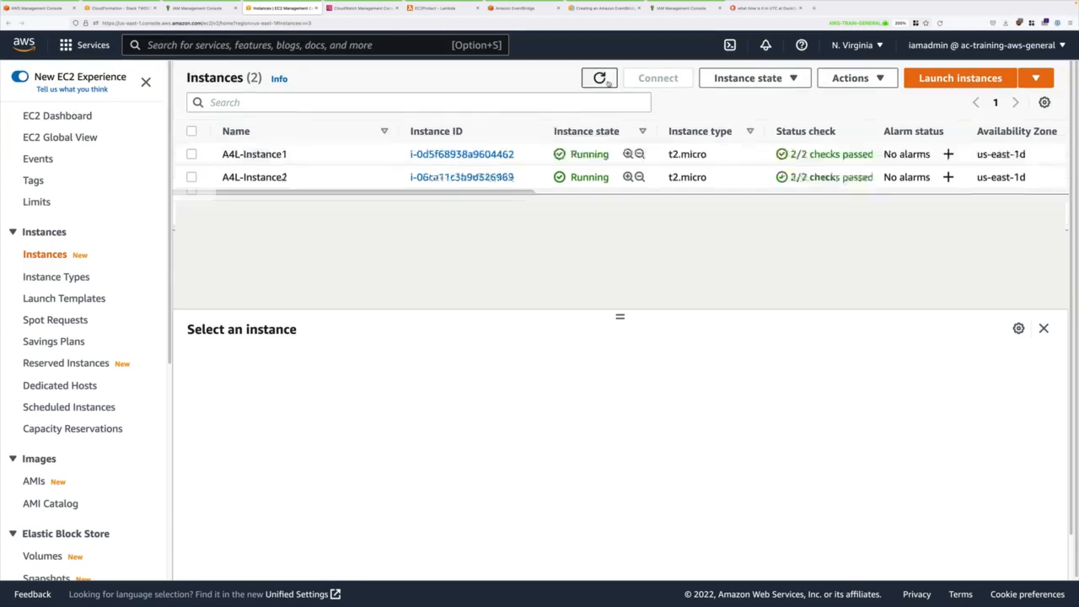
{"action": "left_click", "coordinate": [601, 78]}
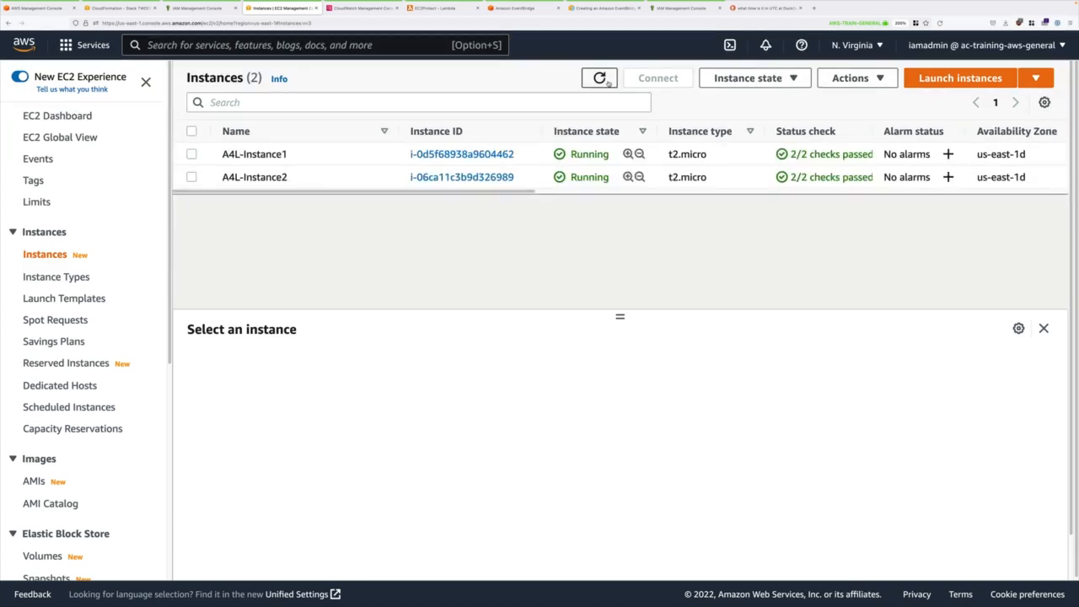
{"action": "left_click", "coordinate": [602, 78]}
{"action": "left_click", "coordinate": [608, 81]}
{"action": "left_click", "coordinate": [608, 81]}
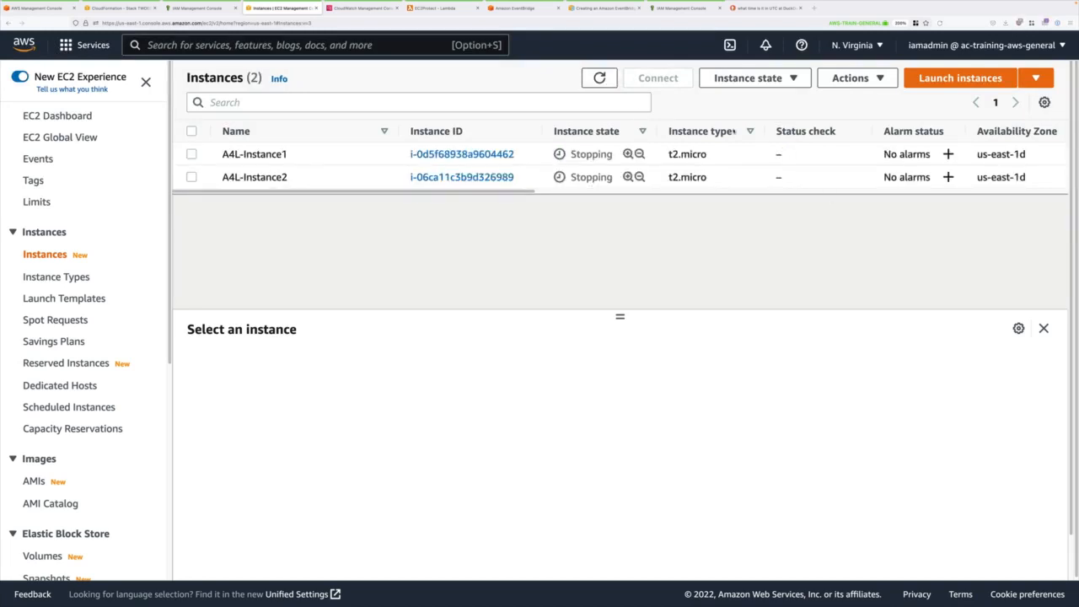
{"action": "left_click", "coordinate": [599, 78]}
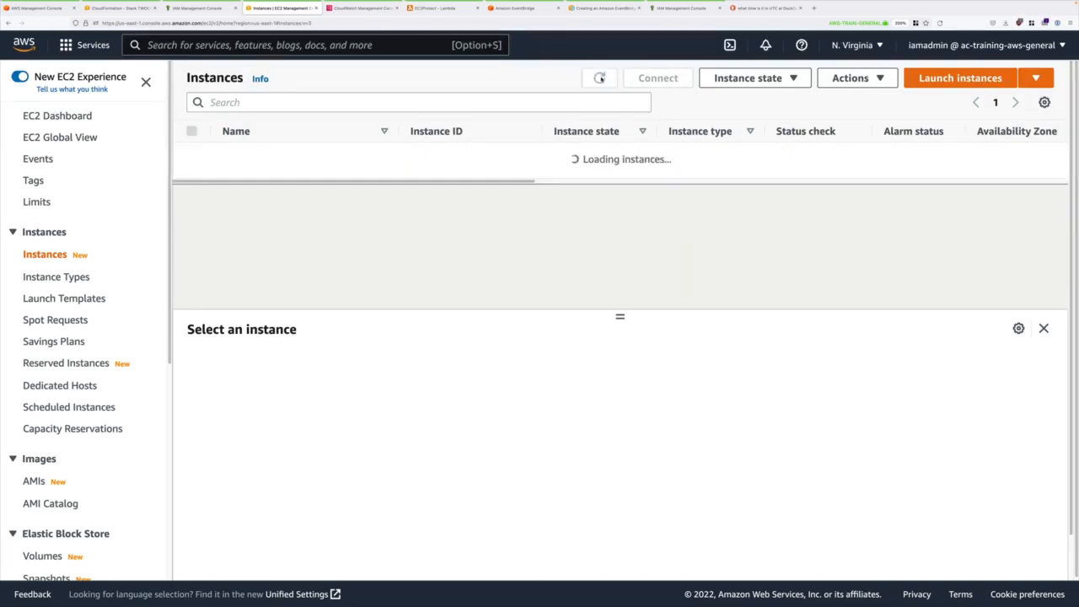
{"action": "left_click", "coordinate": [600, 78]}
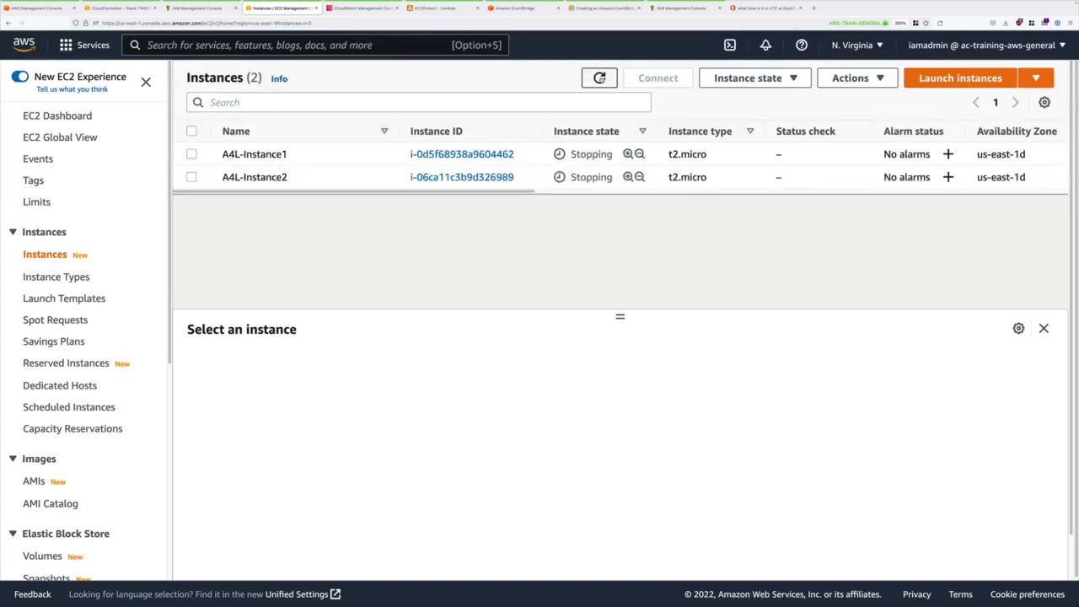
{"action": "left_click", "coordinate": [599, 78]}
{"action": "left_click", "coordinate": [599, 78]}
{"action": "left_click", "coordinate": [599, 77]}
{"action": "left_click", "coordinate": [599, 77]}
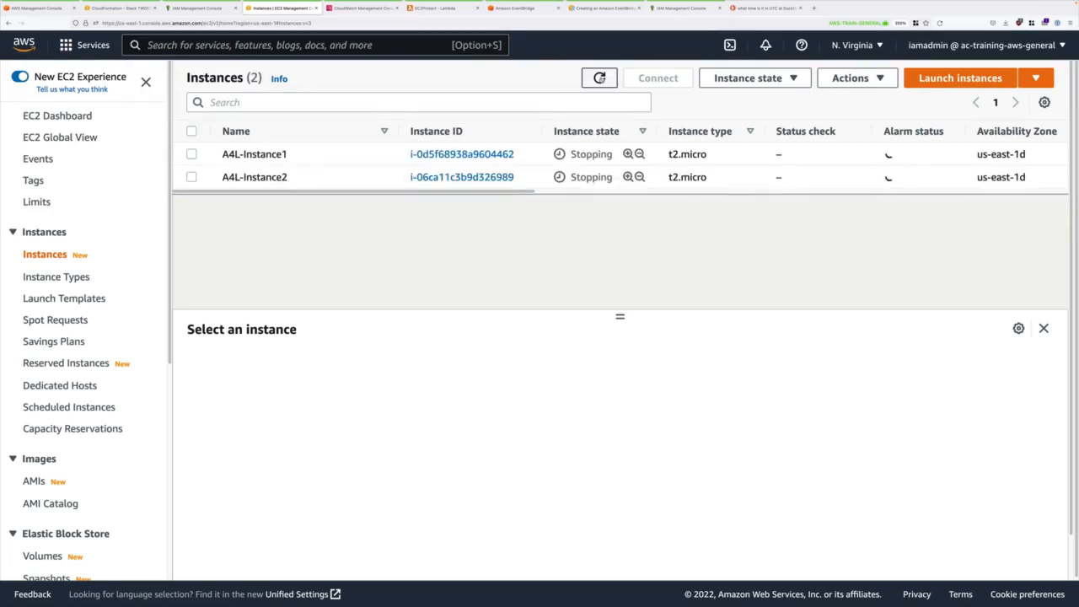
{"action": "left_click", "coordinate": [599, 78]}
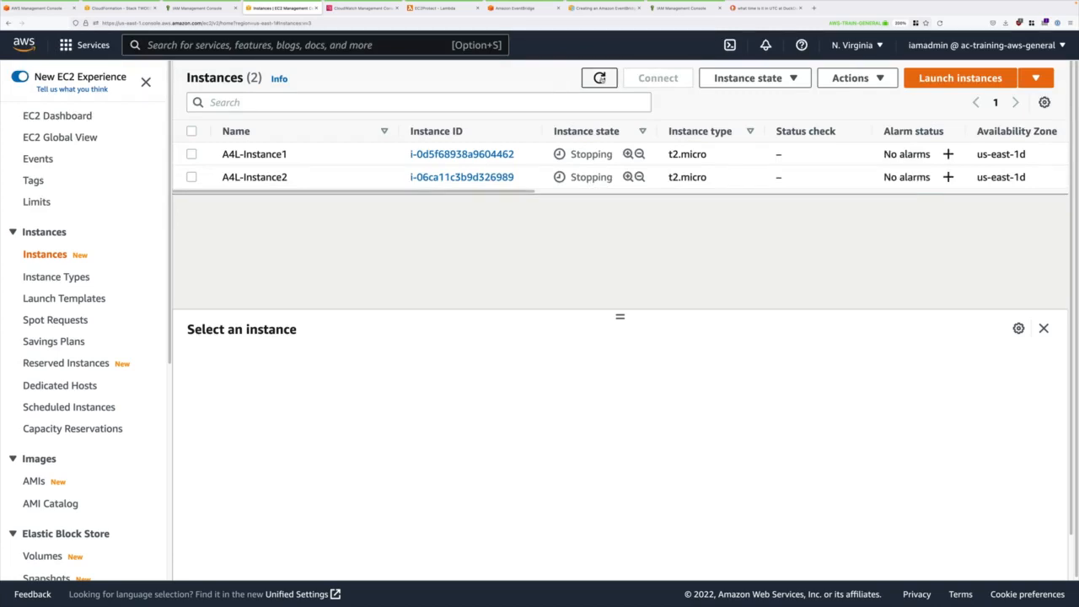
{"action": "left_click", "coordinate": [600, 78]}
{"action": "left_click", "coordinate": [600, 77]}
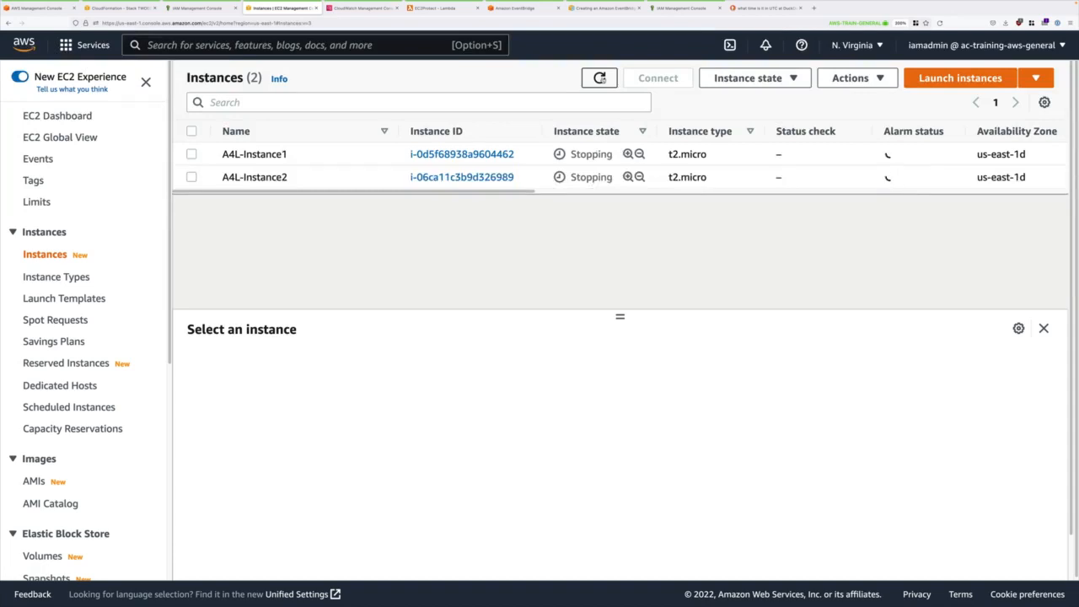
{"action": "left_click", "coordinate": [599, 77]}
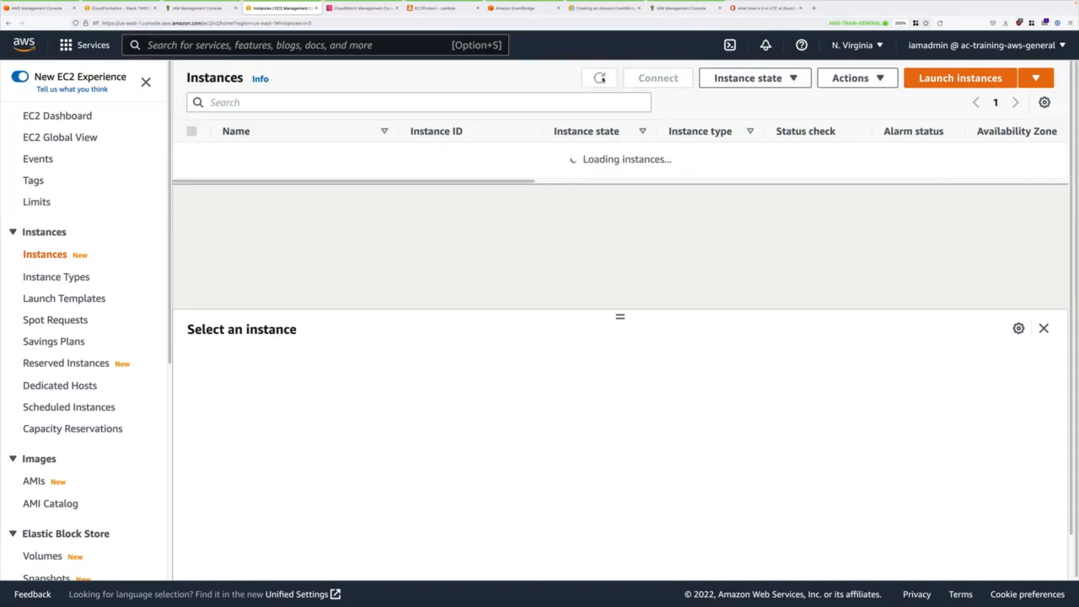
{"action": "left_click", "coordinate": [600, 78]}
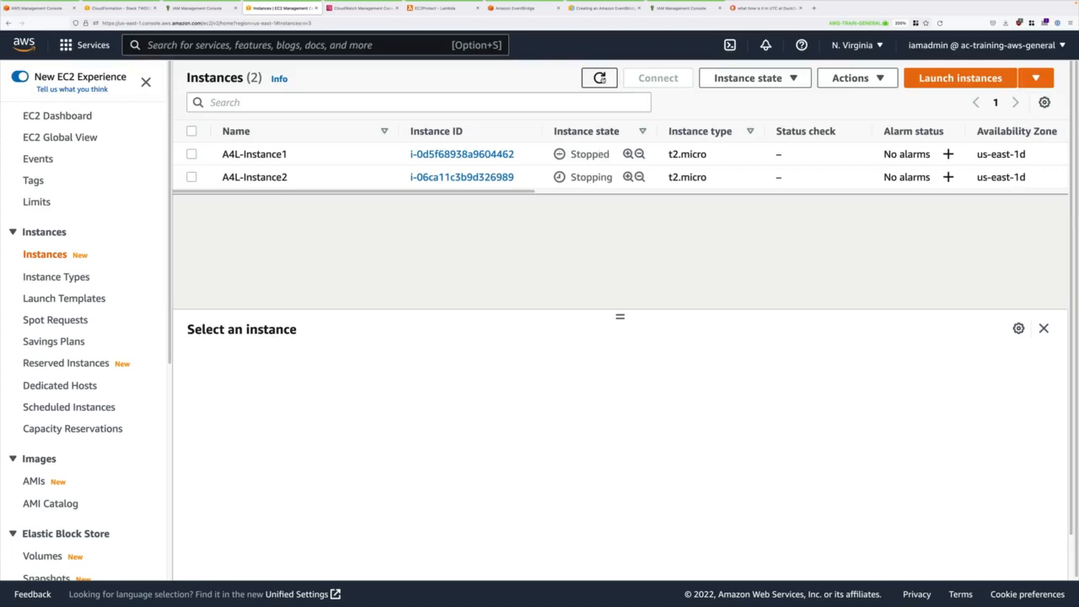
{"action": "left_click", "coordinate": [599, 78]}
{"action": "left_click", "coordinate": [607, 80]}
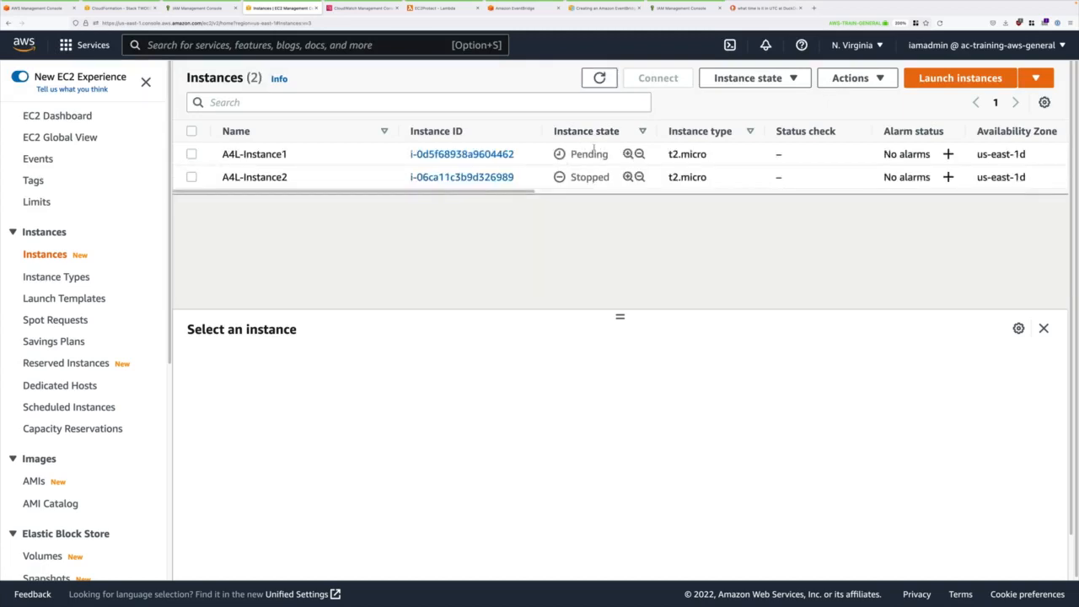
Step: Keep refreshing the instance states to check whether the protected A4L-Instance1 is started again while A4L-Instance2 is left alone
{"action": "left_click", "coordinate": [601, 79]}
{"action": "left_click", "coordinate": [605, 82]}
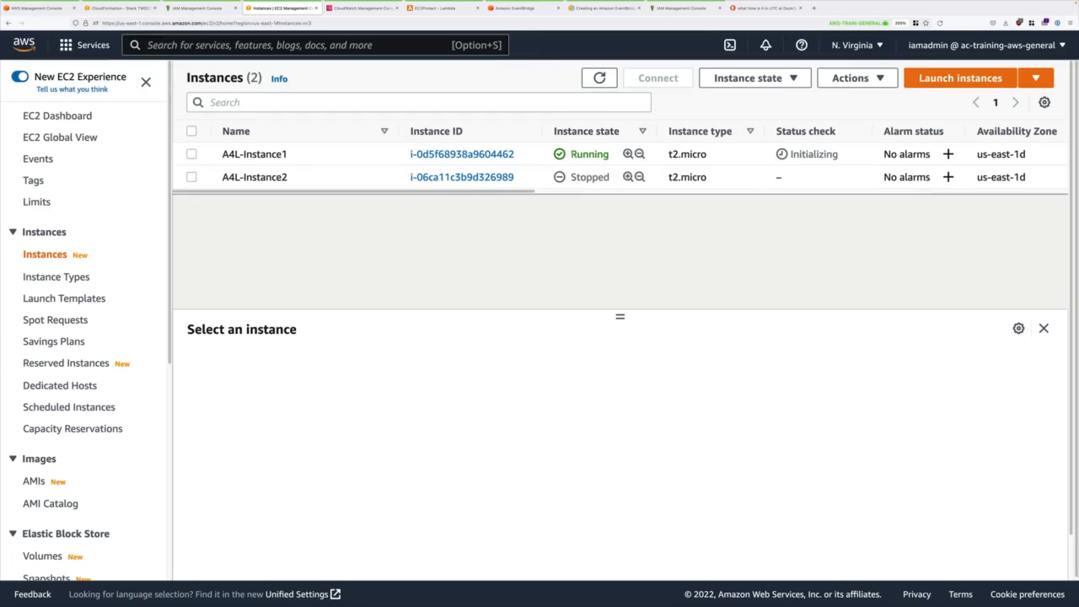
{"action": "left_click", "coordinate": [602, 77]}
{"action": "left_click", "coordinate": [604, 78]}
{"action": "left_click", "coordinate": [603, 77]}
{"action": "left_click", "coordinate": [603, 77]}
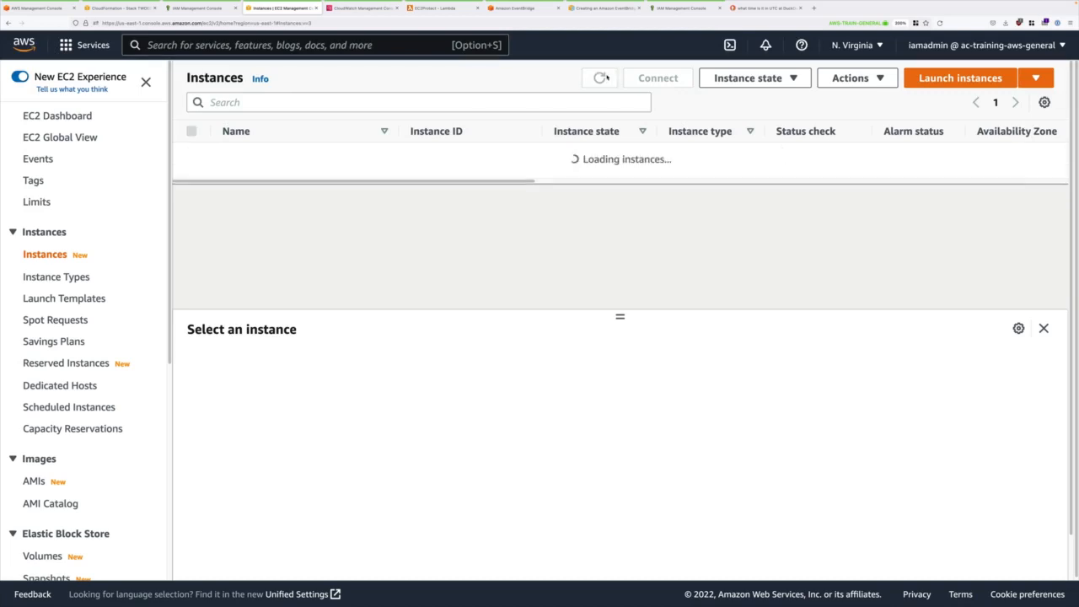
{"action": "left_click", "coordinate": [606, 78]}
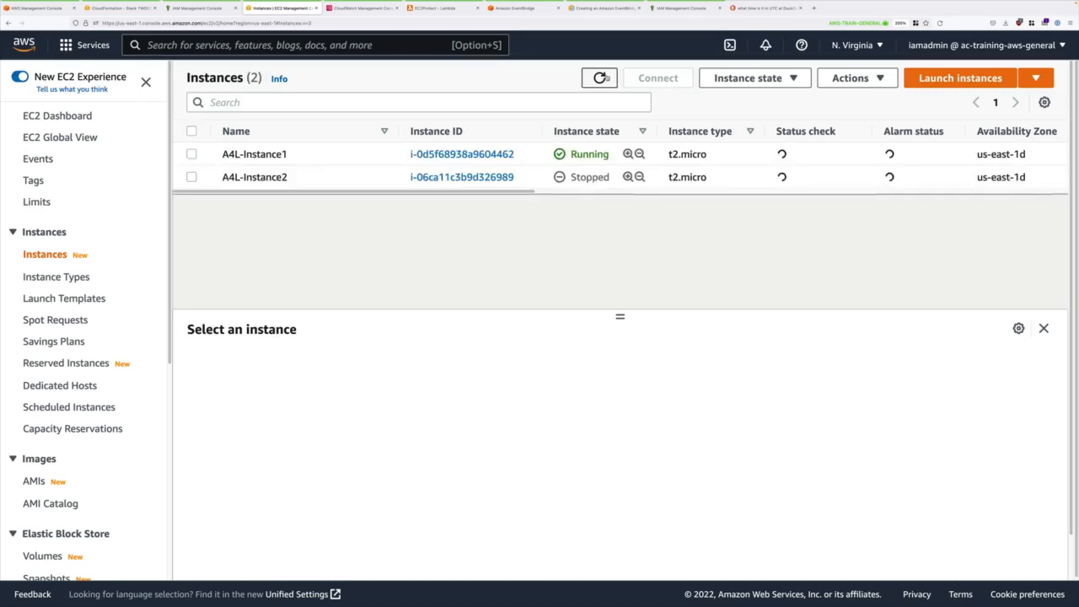
{"action": "left_click", "coordinate": [604, 77]}
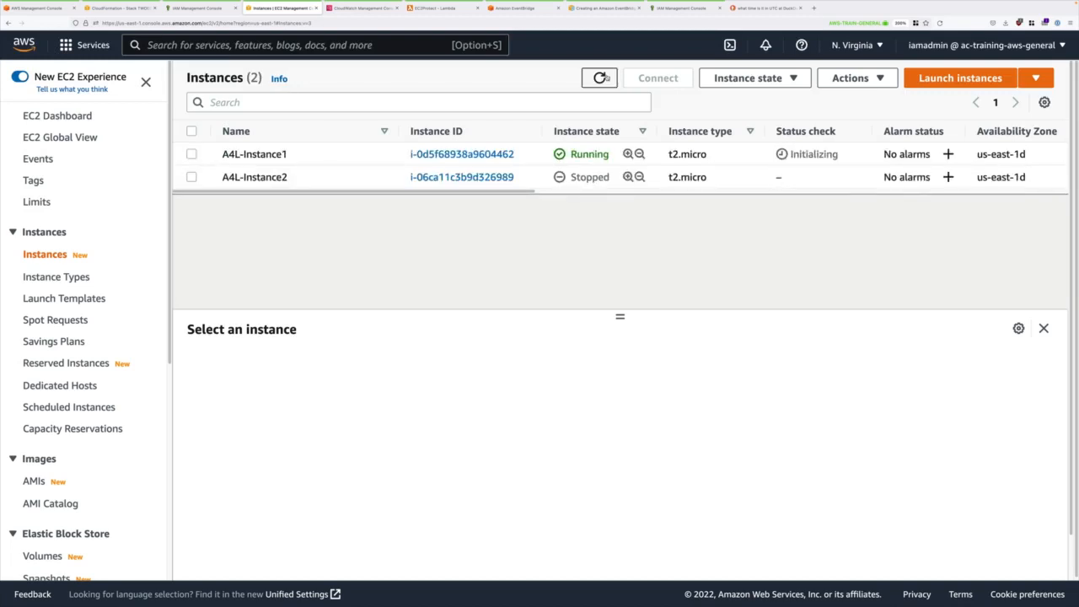
{"action": "left_click", "coordinate": [603, 78]}
{"action": "left_click", "coordinate": [603, 77]}
Step: Switch to the Lambda console, go to the functions list, and delete the EC2Protect function, confirming with delete
{"action": "left_click", "coordinate": [443, 8]}
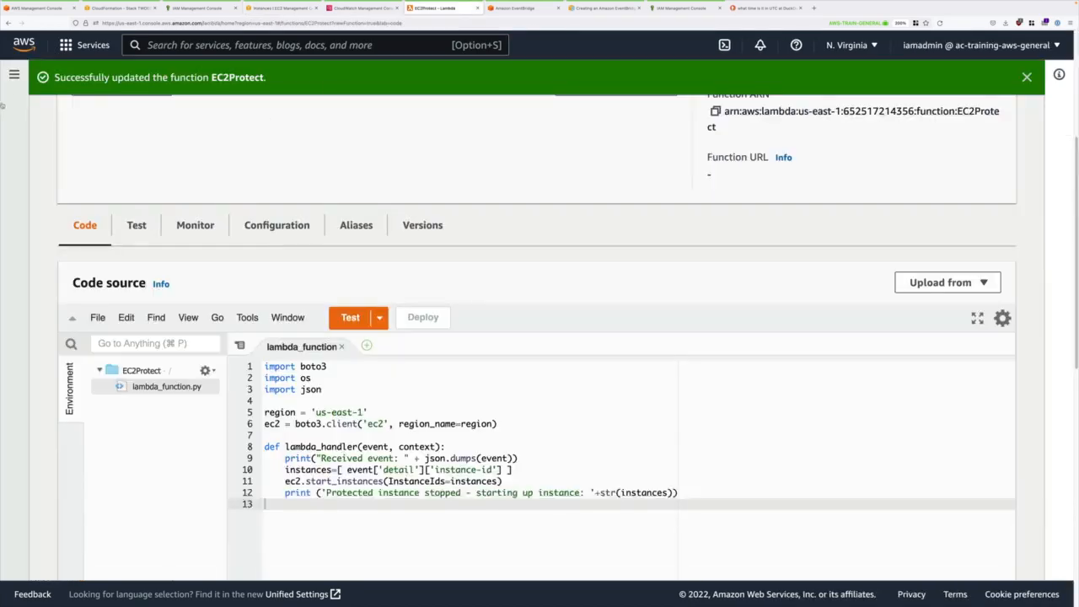
{"action": "left_click", "coordinate": [14, 77]}
{"action": "left_click", "coordinate": [44, 170]}
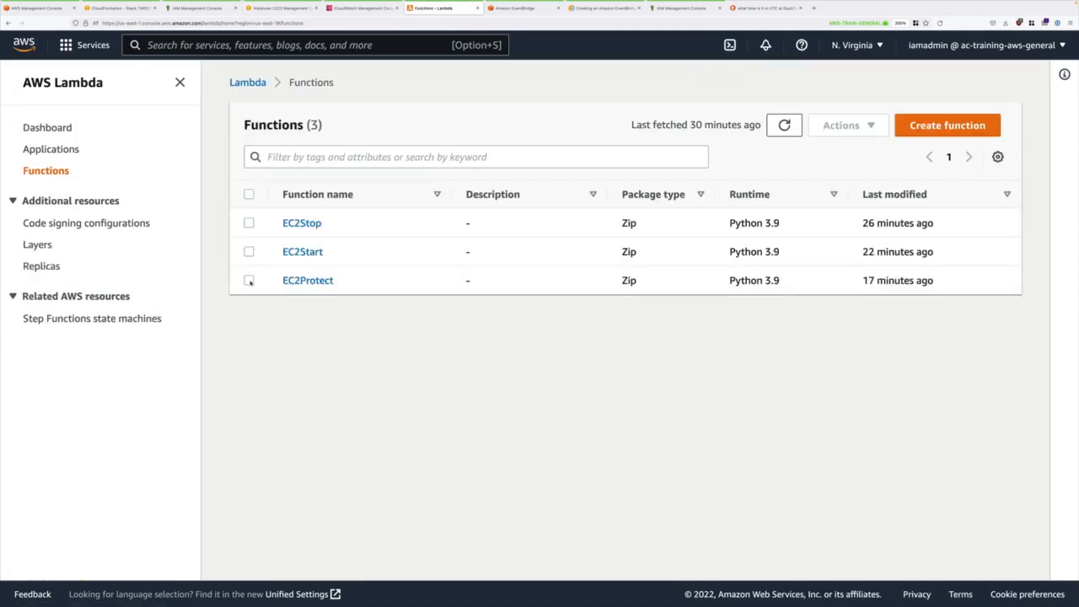
{"action": "left_click", "coordinate": [249, 280]}
{"action": "left_click", "coordinate": [848, 133]}
{"action": "left_click", "coordinate": [838, 191]}
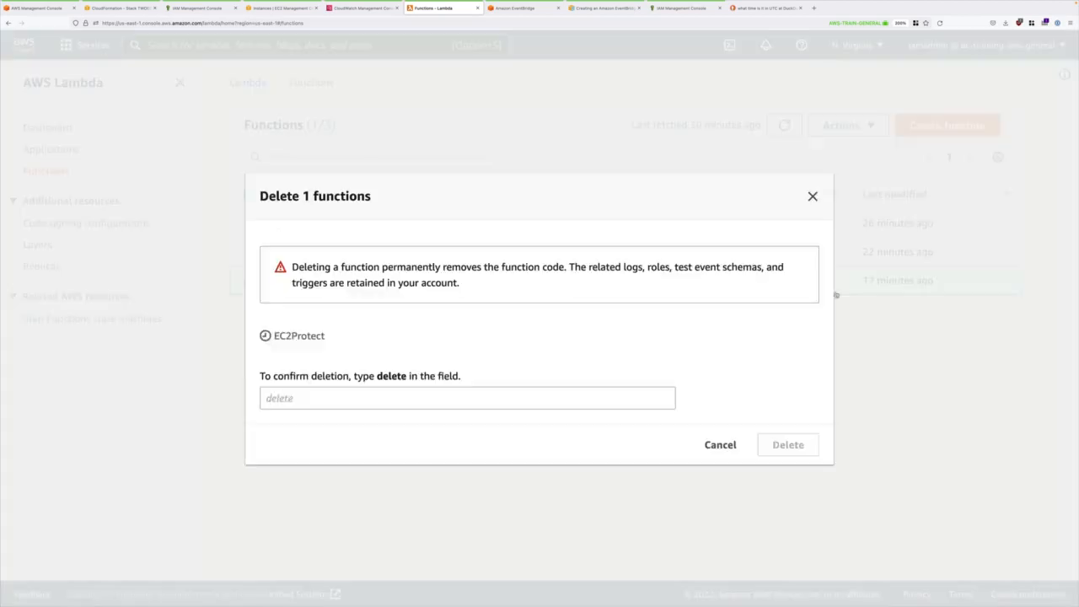
{"action": "type", "text": "delete"}
{"action": "left_click", "coordinate": [781, 445]}
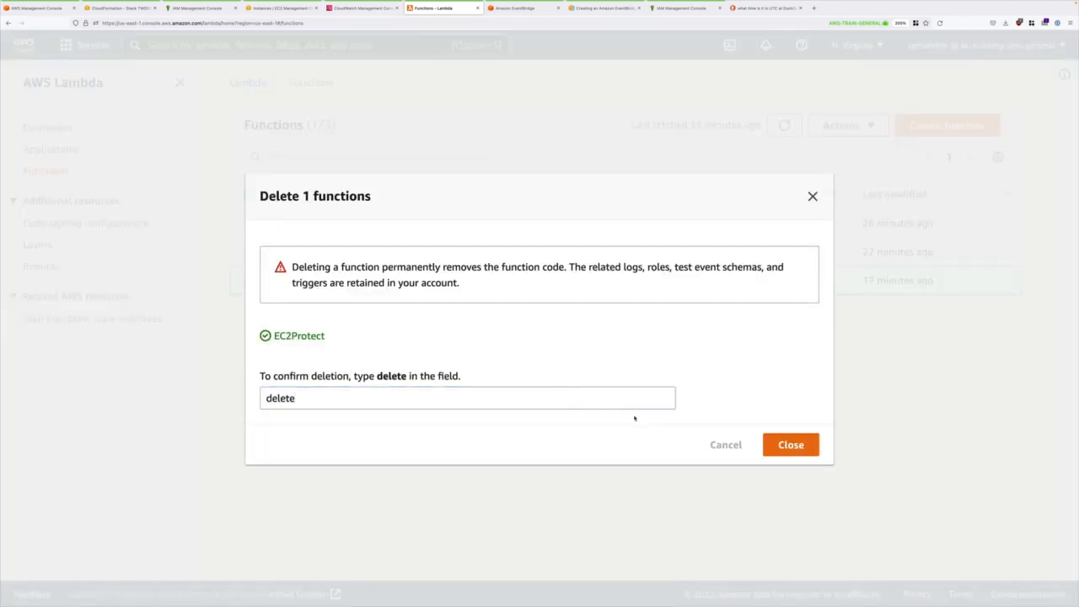
{"action": "left_click", "coordinate": [791, 444]}
Step: Delete the EC2Start Lambda function, confirming with delete
{"action": "left_click", "coordinate": [249, 251]}
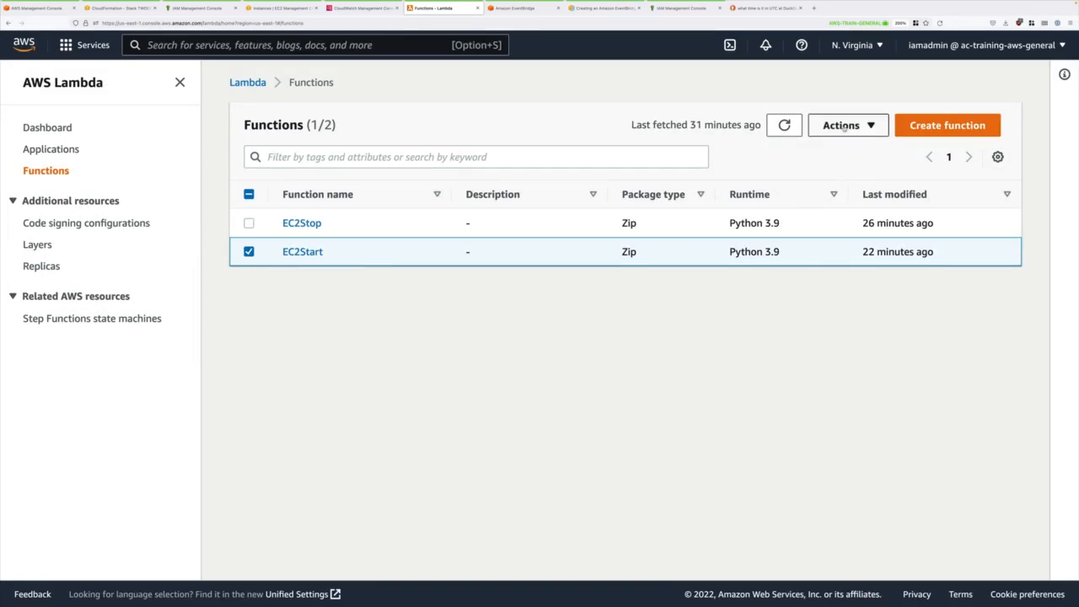
{"action": "left_click", "coordinate": [844, 126]}
{"action": "left_click", "coordinate": [837, 191]}
{"action": "type", "text": "delete"}
{"action": "left_click", "coordinate": [785, 445]}
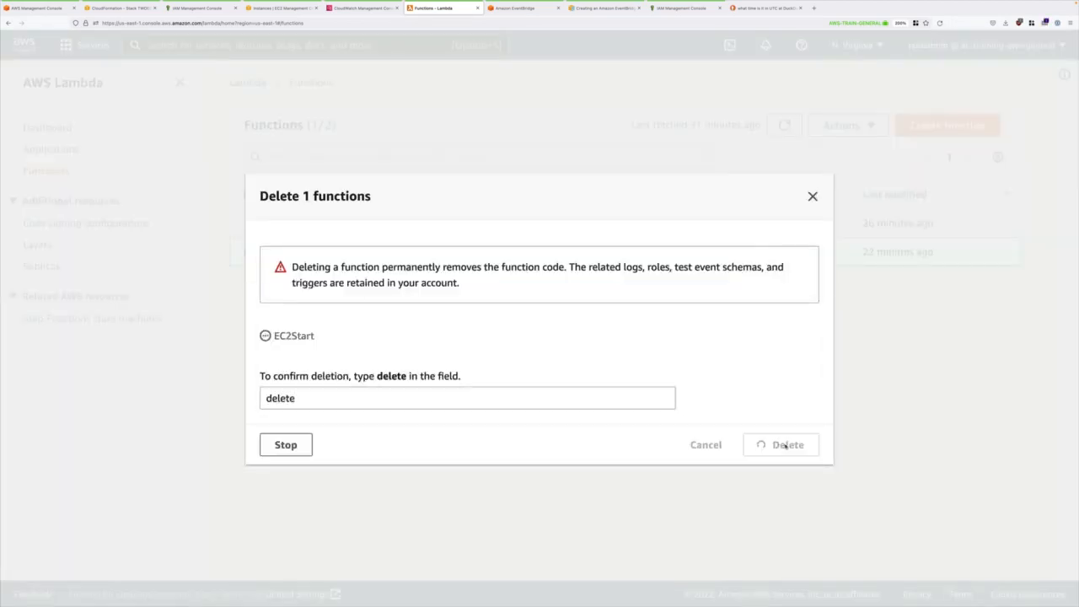
{"action": "left_click", "coordinate": [790, 445]}
Step: Delete the EC2Stop Lambda function, confirming with delete
{"action": "left_click", "coordinate": [248, 223]}
{"action": "left_click", "coordinate": [843, 125]}
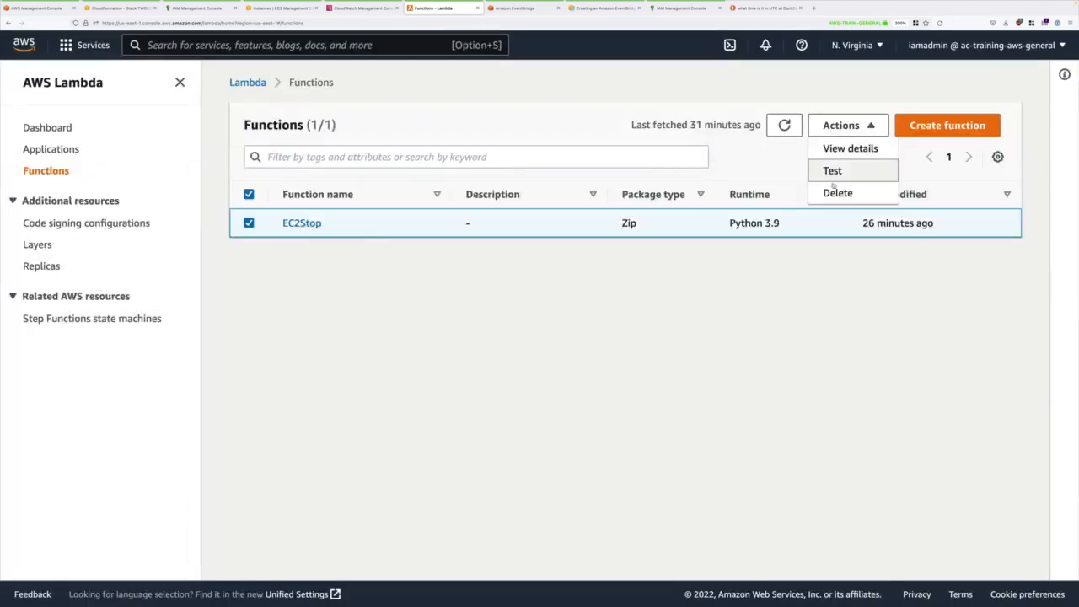
{"action": "left_click", "coordinate": [837, 192]}
{"action": "type", "text": "delete"}
{"action": "left_click", "coordinate": [787, 445]}
{"action": "left_click", "coordinate": [791, 444]}
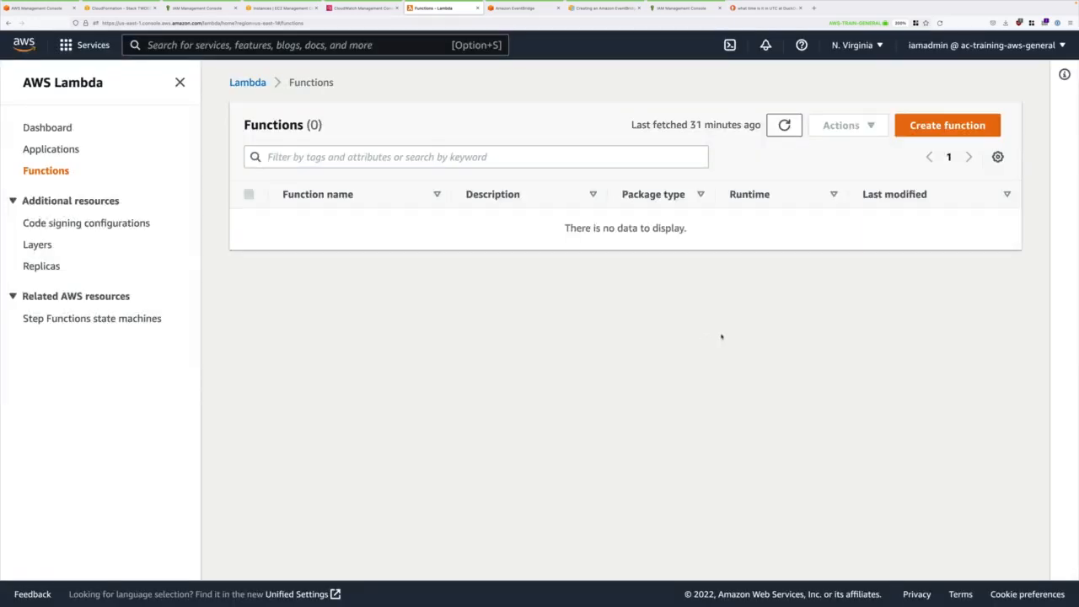
Step: Switch to the EventBridge console and delete the EC2Protect and EC2Stop rules from the default event bus
{"action": "left_click", "coordinate": [510, 8]}
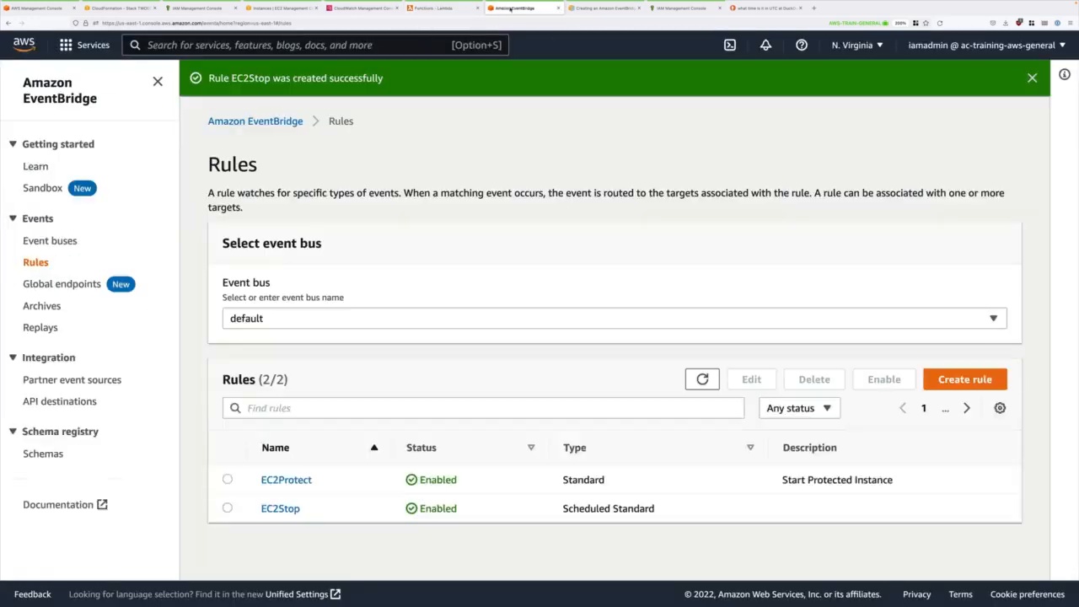
{"action": "left_click", "coordinate": [301, 480]}
{"action": "left_click", "coordinate": [811, 379]}
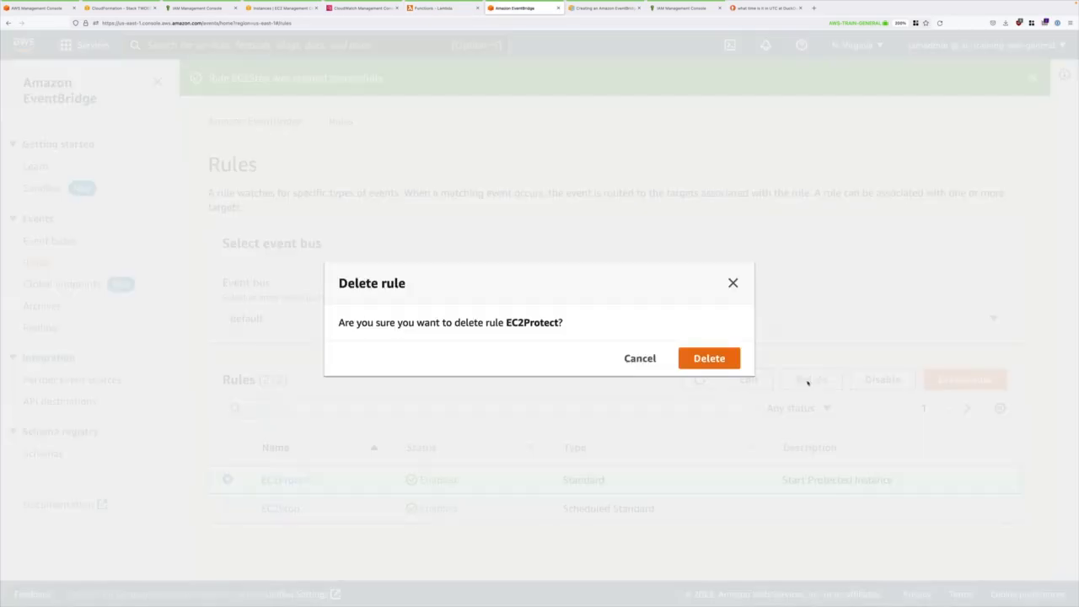
{"action": "left_click", "coordinate": [709, 358]}
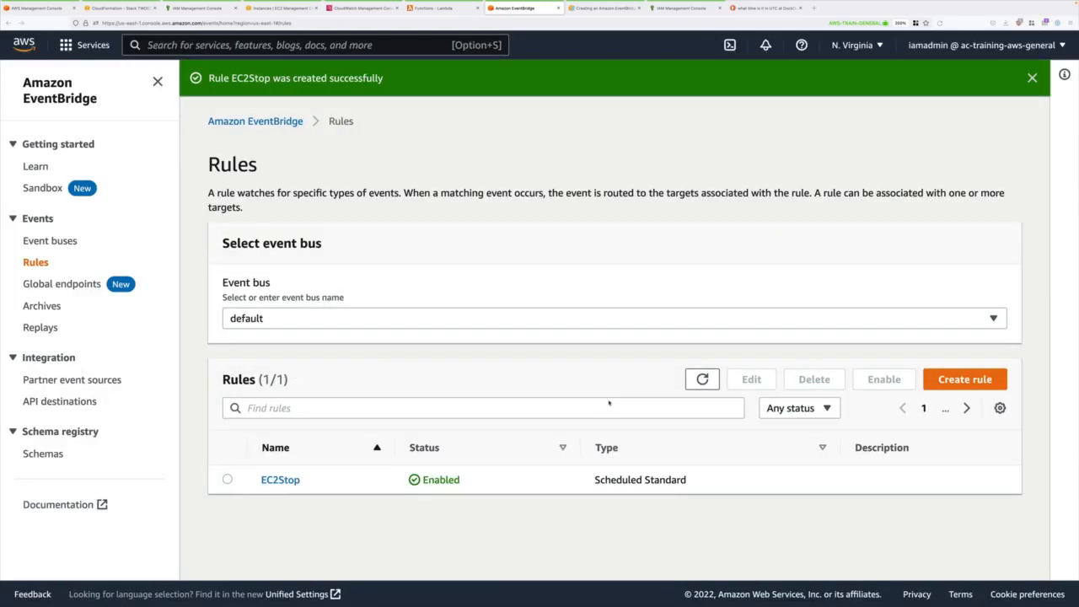
{"action": "left_click", "coordinate": [803, 379]}
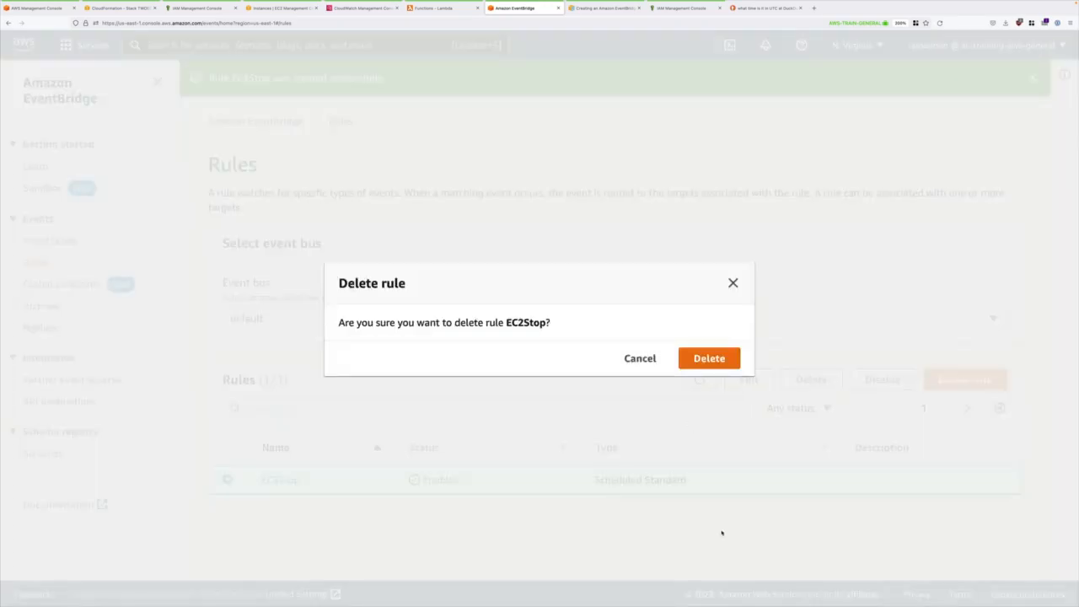
{"action": "left_click", "coordinate": [710, 358]}
Step: Switch to the IAM console and filter the policies by lambda
{"action": "left_click", "coordinate": [197, 7]}
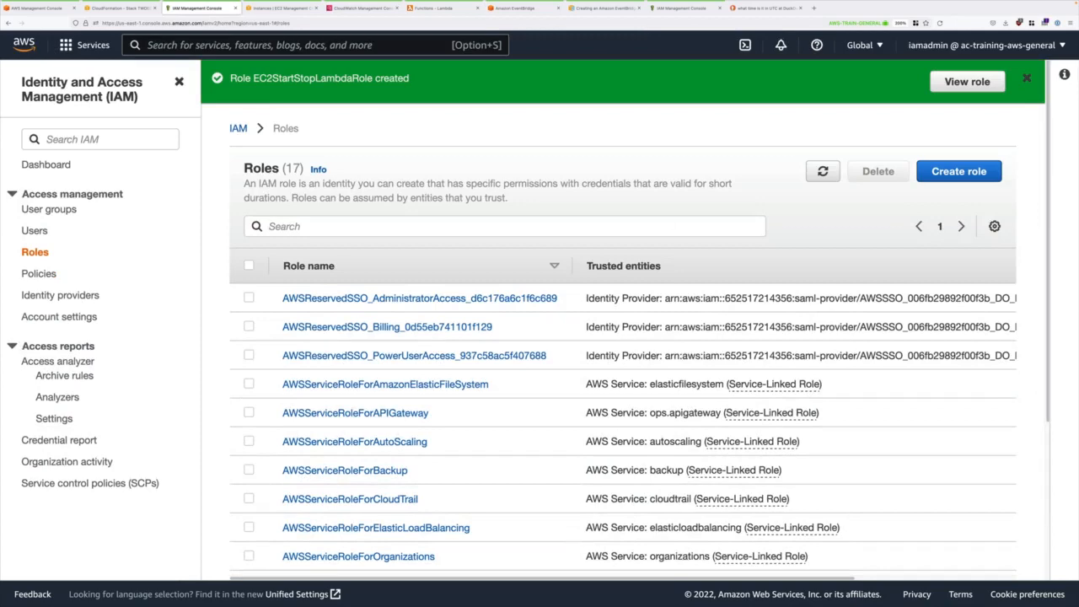
{"action": "left_click", "coordinate": [39, 273]}
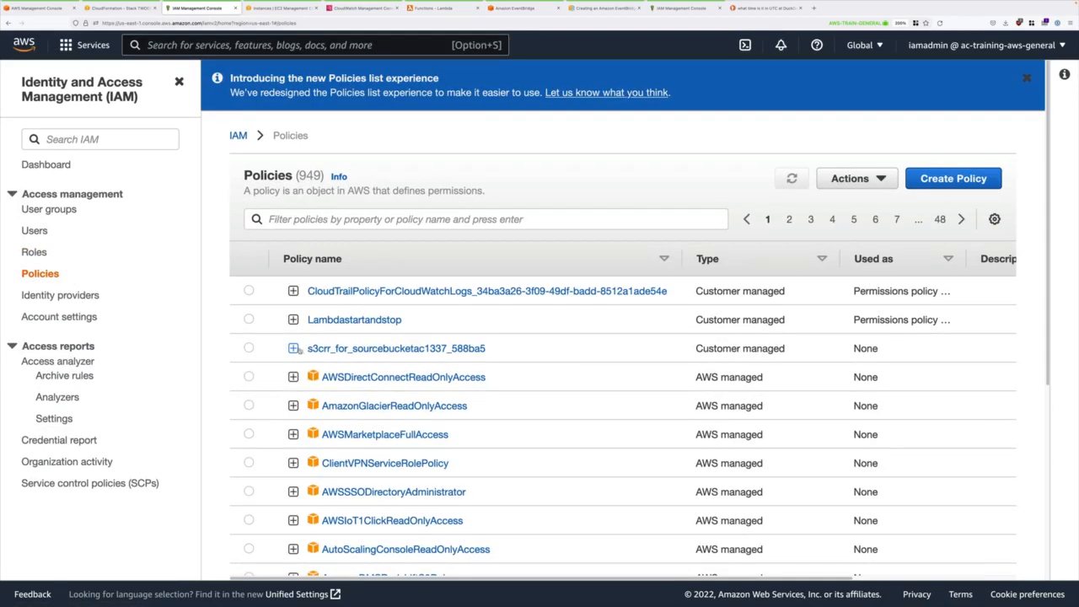
{"action": "left_click", "coordinate": [318, 218]}
{"action": "type", "text": "lambda"}
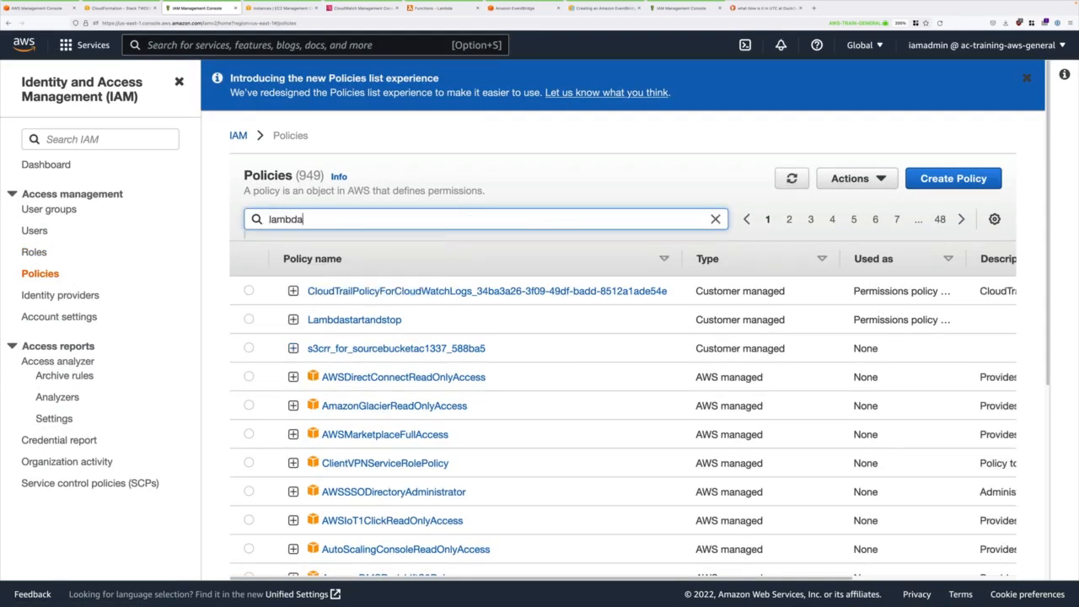
{"action": "key", "text": "Return"}
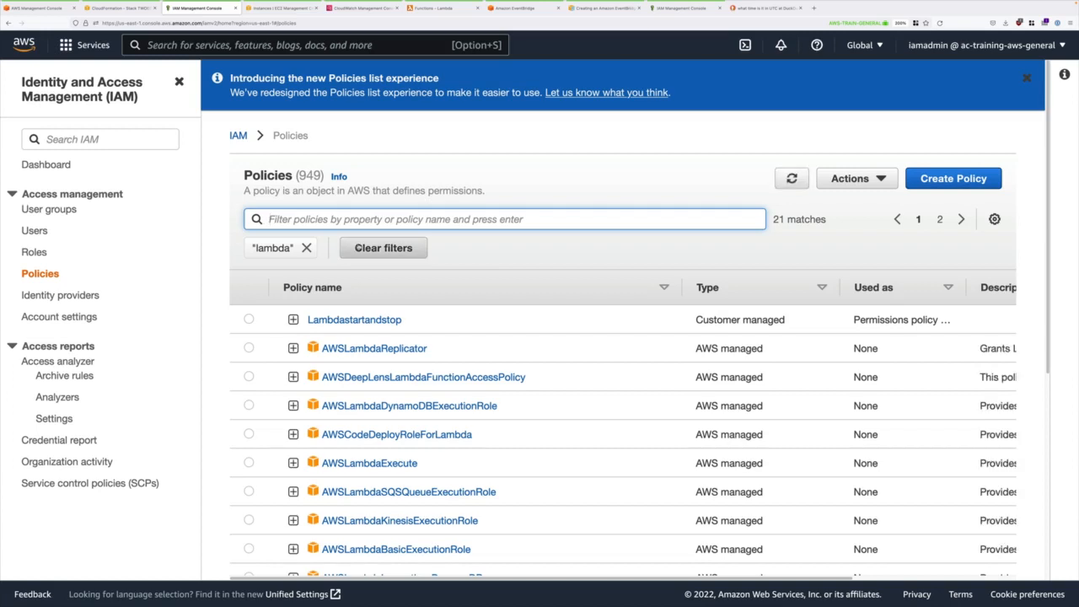
Step: Delete the customer managed Lambdastartandstop policy, confirming with its name
{"action": "left_click", "coordinate": [249, 320]}
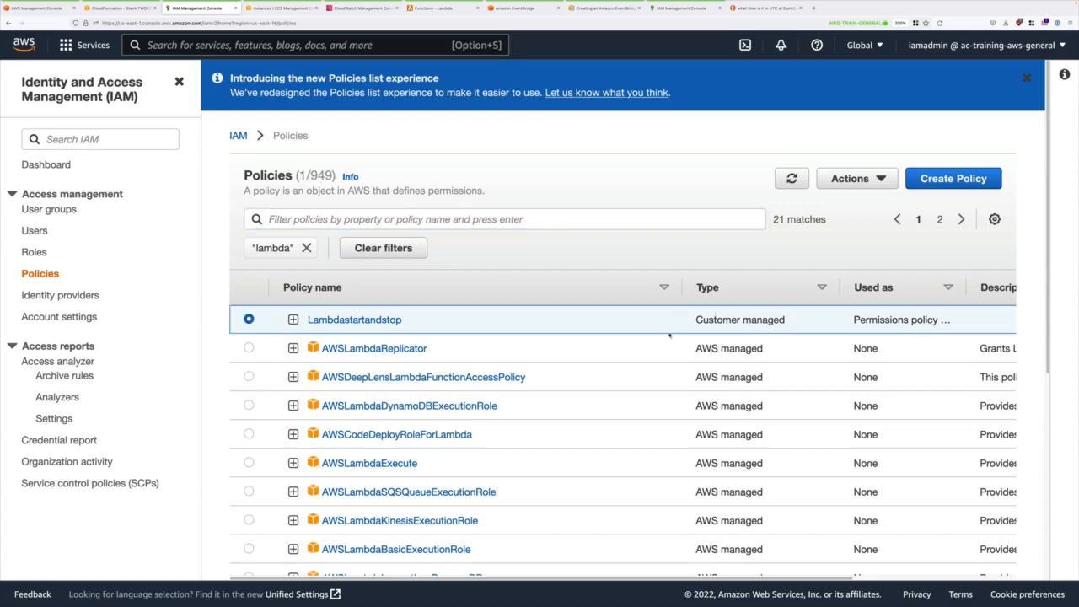
{"action": "left_click", "coordinate": [882, 179]}
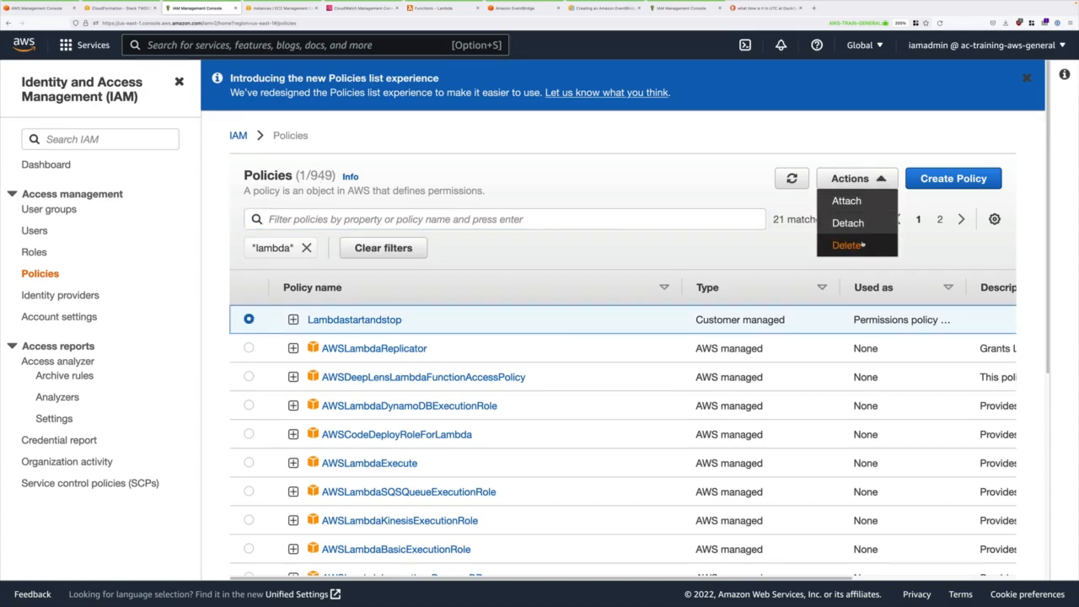
{"action": "left_click", "coordinate": [856, 244]}
{"action": "type", "text": "Lambdastartandstop"}
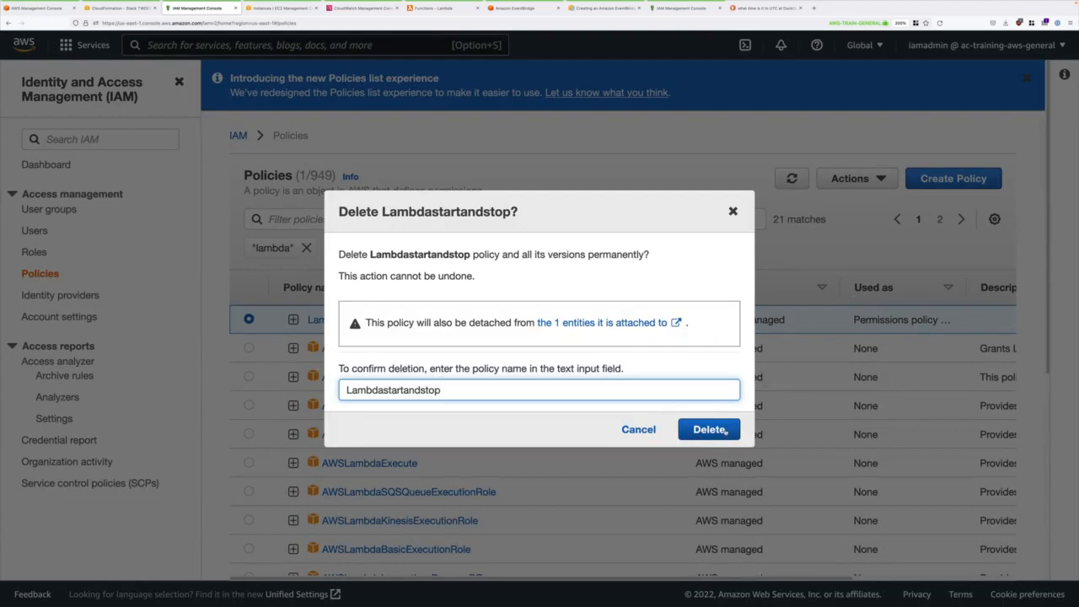
{"action": "left_click", "coordinate": [726, 431]}
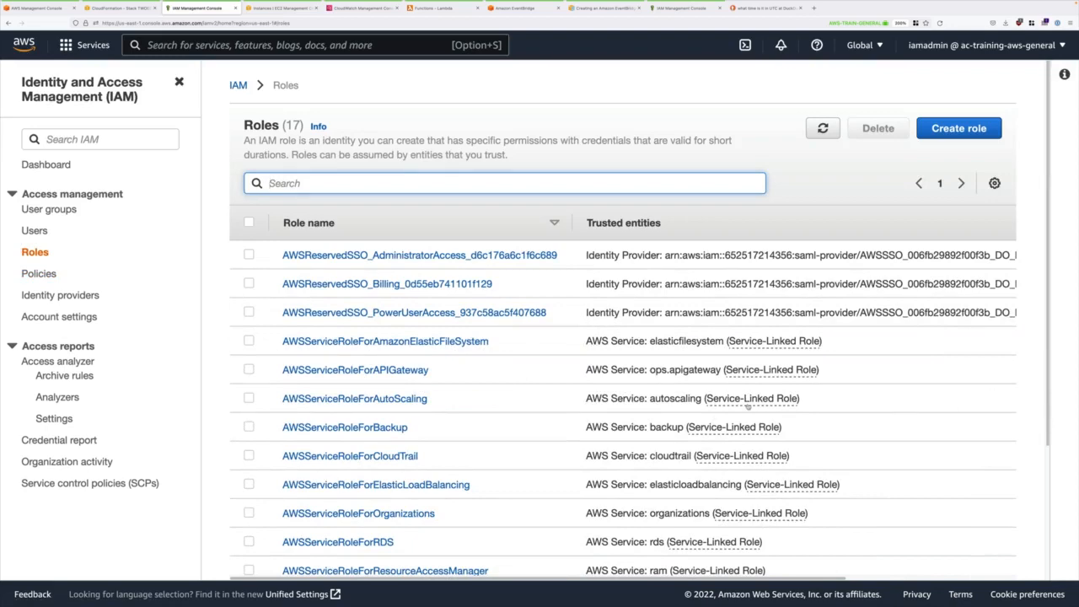
Step: Delete the EC2StartStopLambdaRole role from the IAM roles, confirming with its name
{"action": "scroll", "coordinate": [749, 405], "scroll_direction": "down", "scroll_amount": 4}
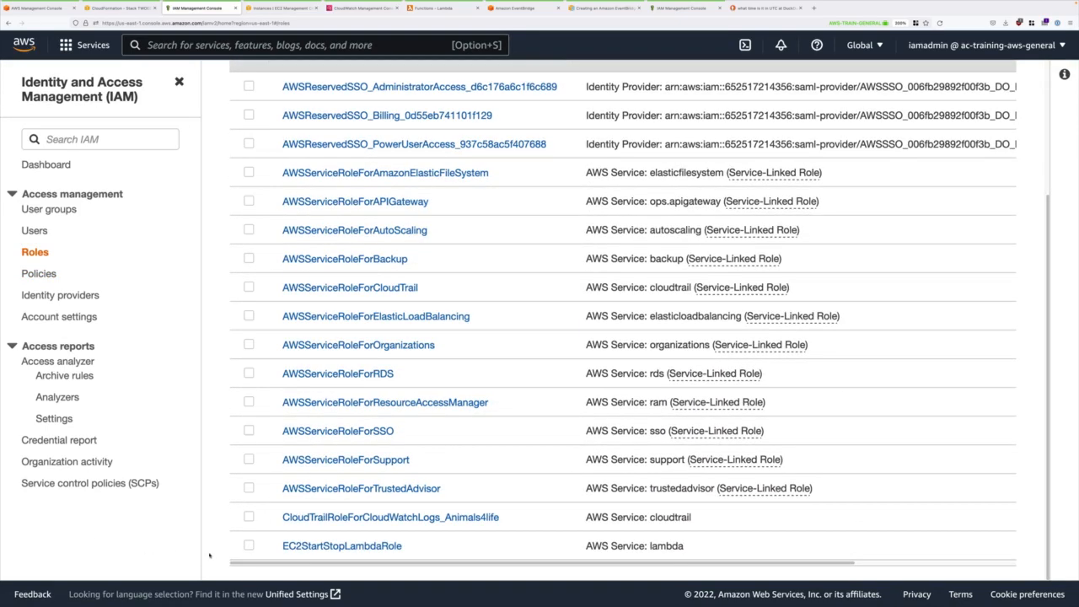
{"action": "left_click", "coordinate": [248, 547]}
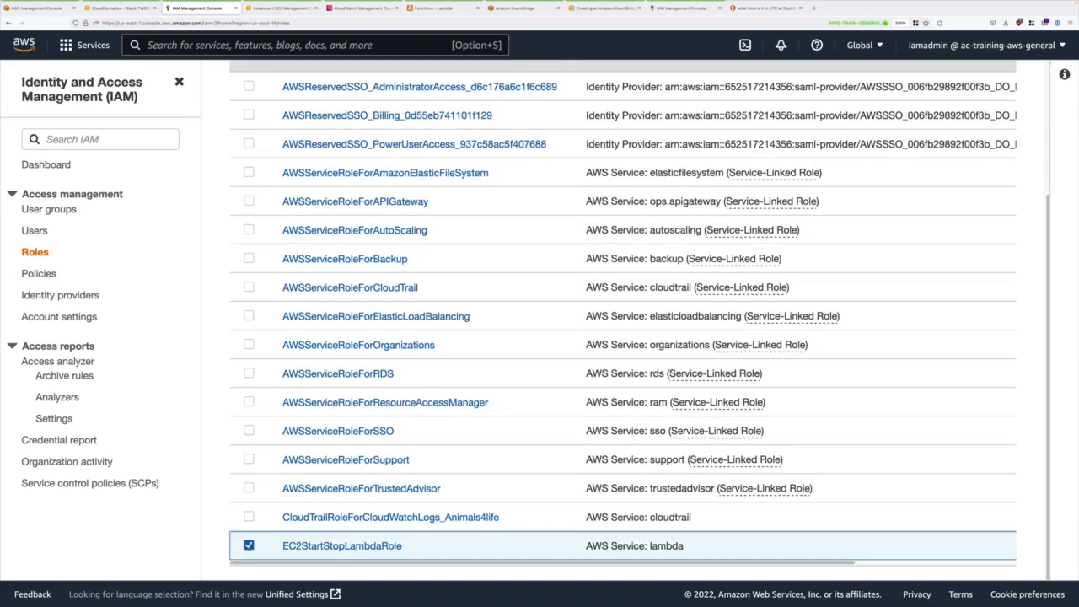
{"action": "scroll", "coordinate": [922, 287], "scroll_direction": "up", "scroll_amount": 5}
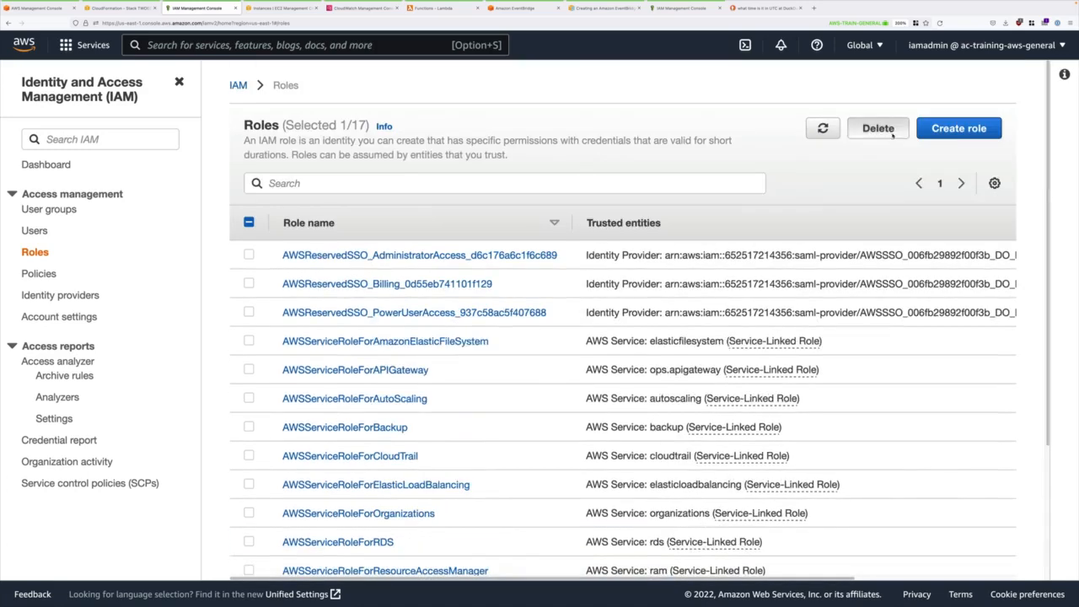
{"action": "left_click", "coordinate": [887, 128]}
{"action": "type", "text": "EC2StartStopLambdaRole"}
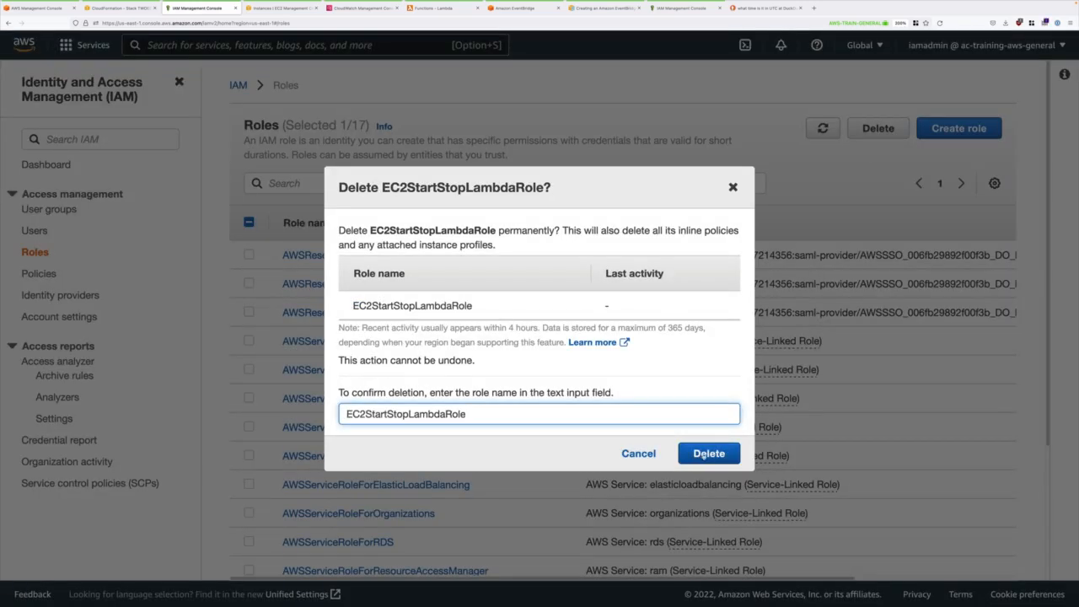
{"action": "left_click", "coordinate": [704, 455]}
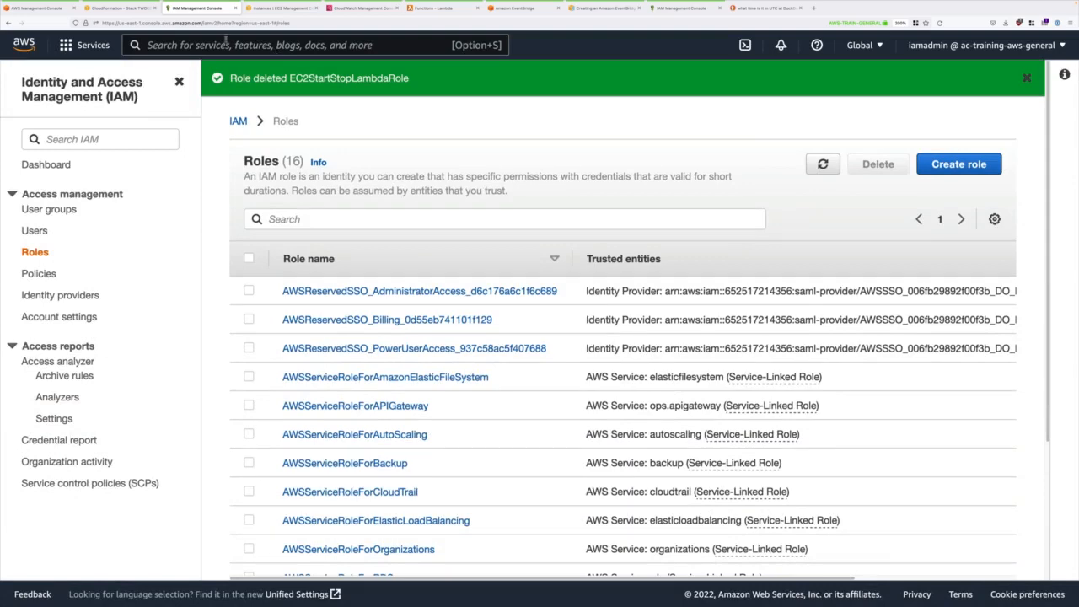
Step: Switch to the CloudFormation console and delete the TWOEC2 stack, confirming the deletion
{"action": "left_click", "coordinate": [122, 8]}
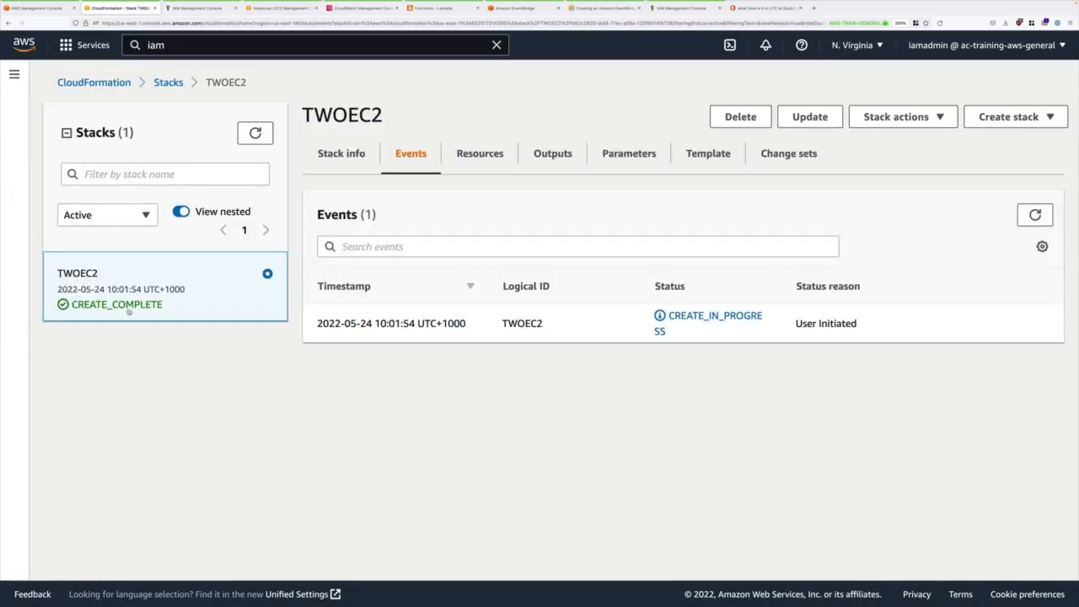
{"action": "left_click", "coordinate": [752, 118]}
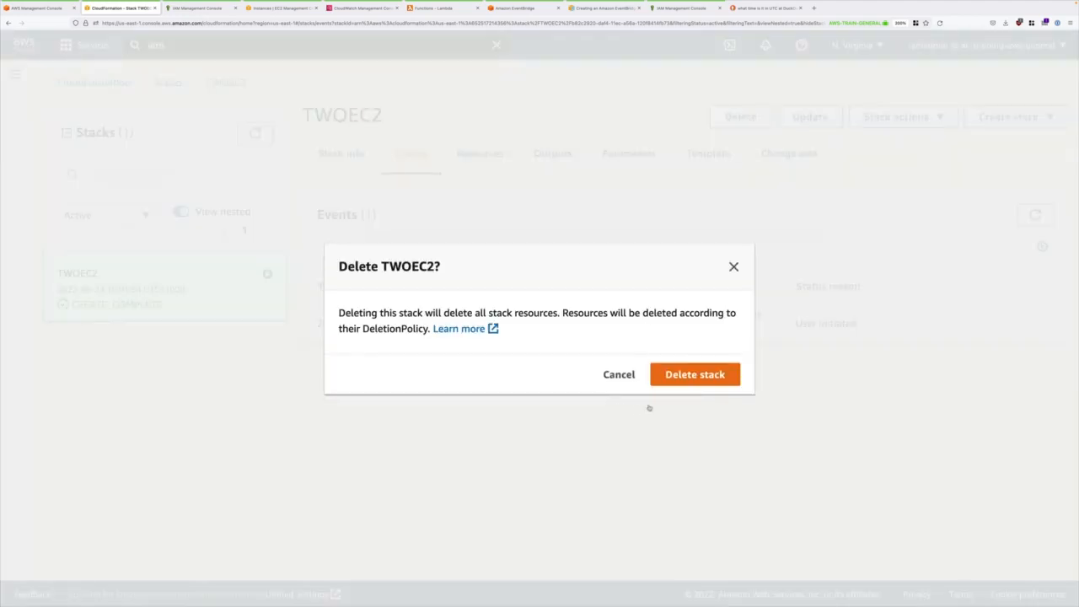
{"action": "left_click", "coordinate": [695, 375]}
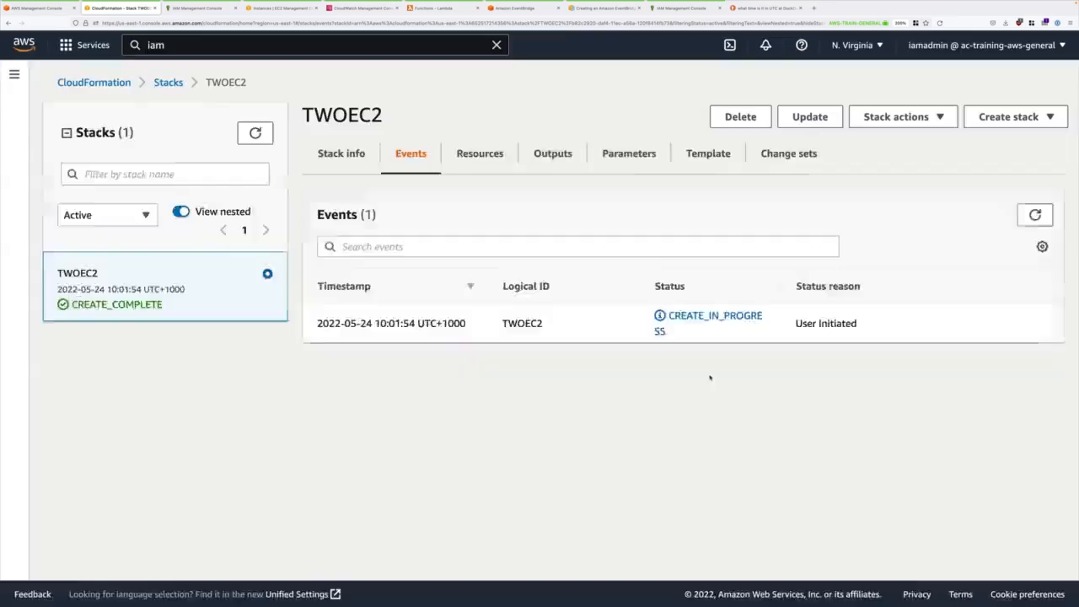